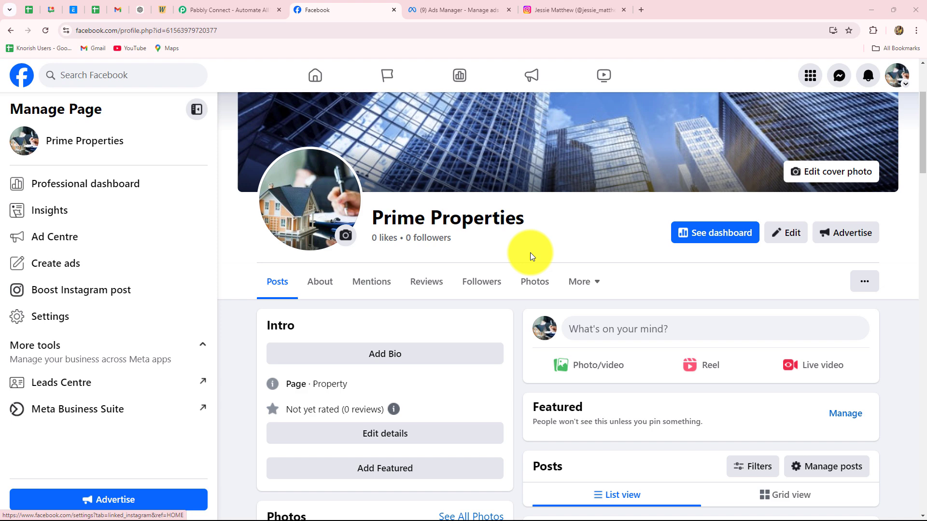
Review the Prime Properties Facebook page and the Ads Manager lead campaigns, then go to the Pabbly Connect site.
click(564, 9)
key(ctrl+shift+Tab)
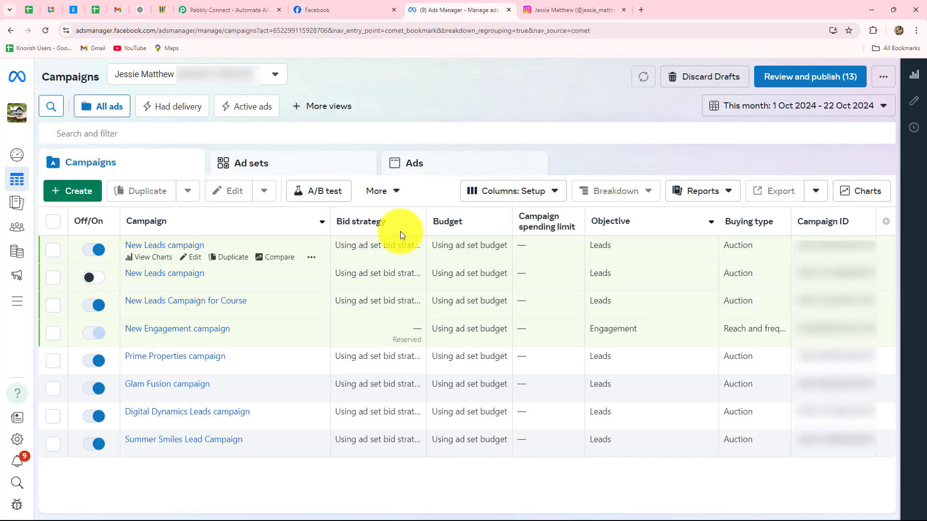
click(357, 9)
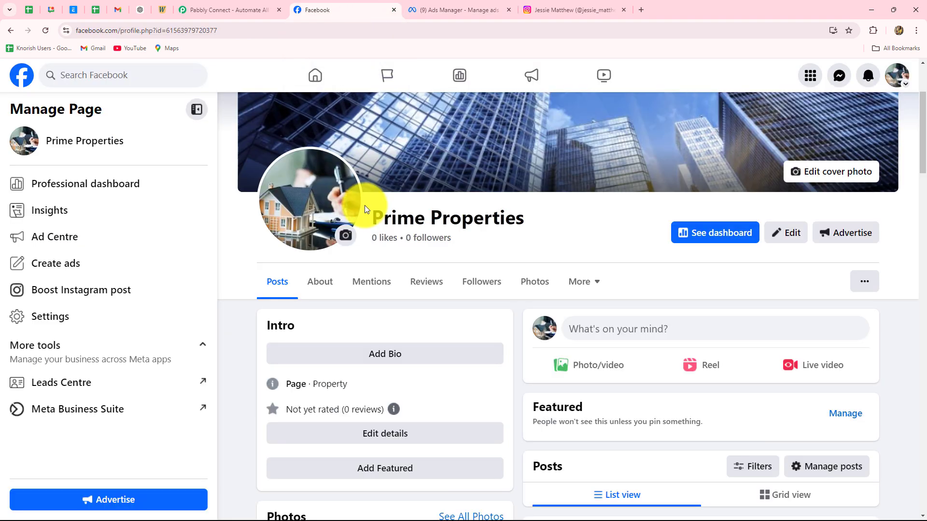
drag(379, 215, 573, 243)
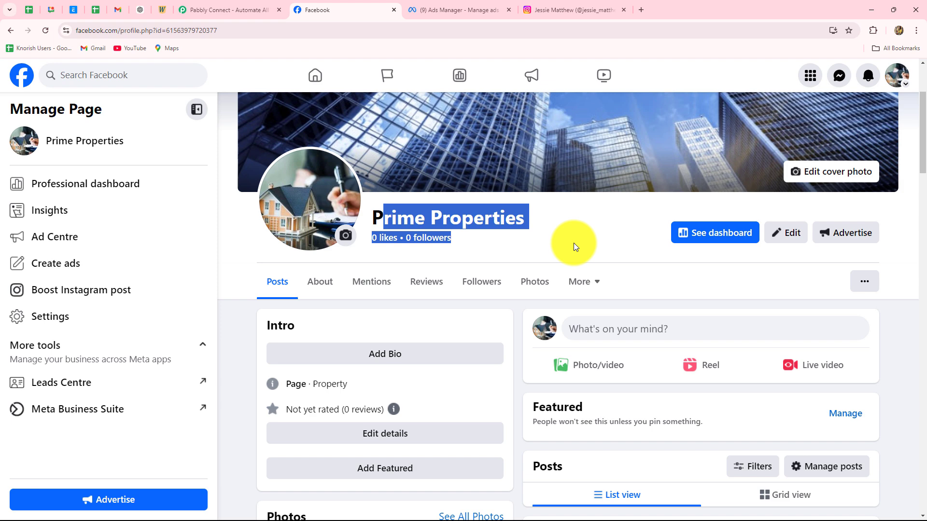
click(466, 10)
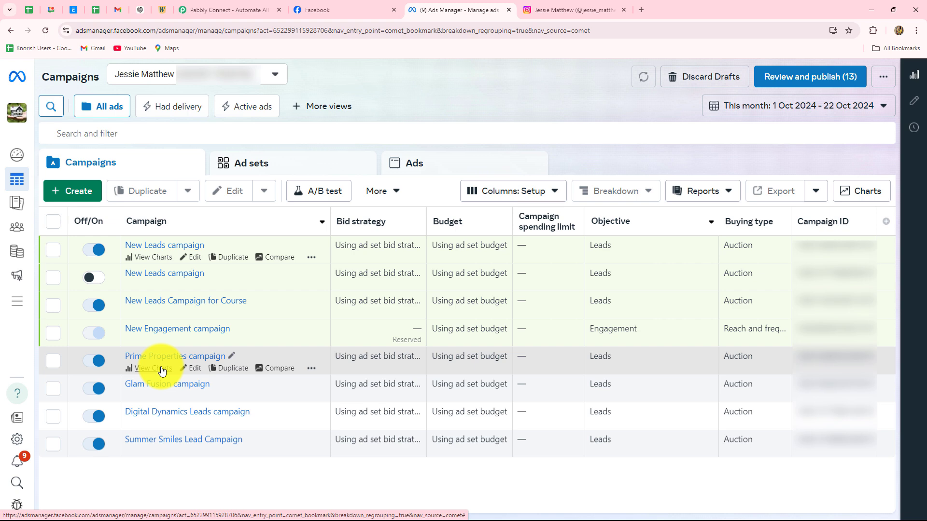
click(213, 11)
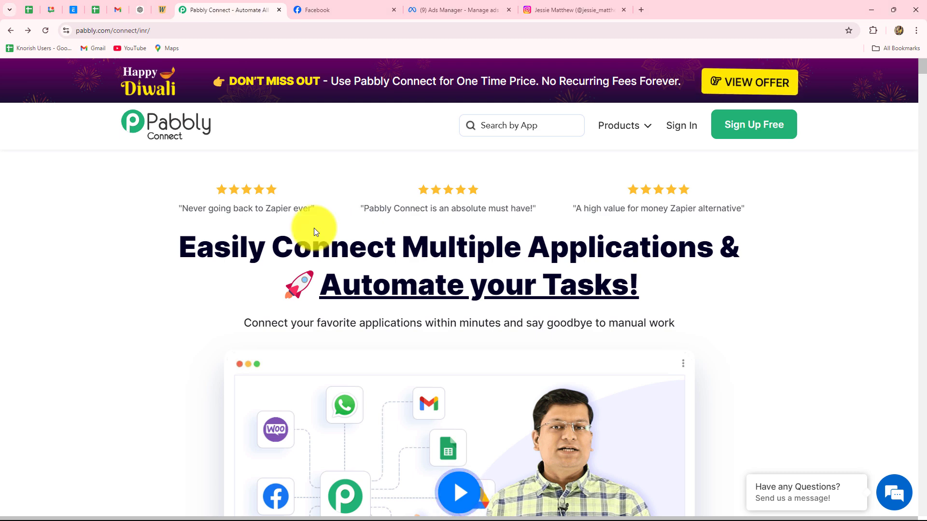
Look over the pabbly.com/connect homepage and its multi-app headline, then sign in to the Pabbly account.
click(554, 8)
click(249, 9)
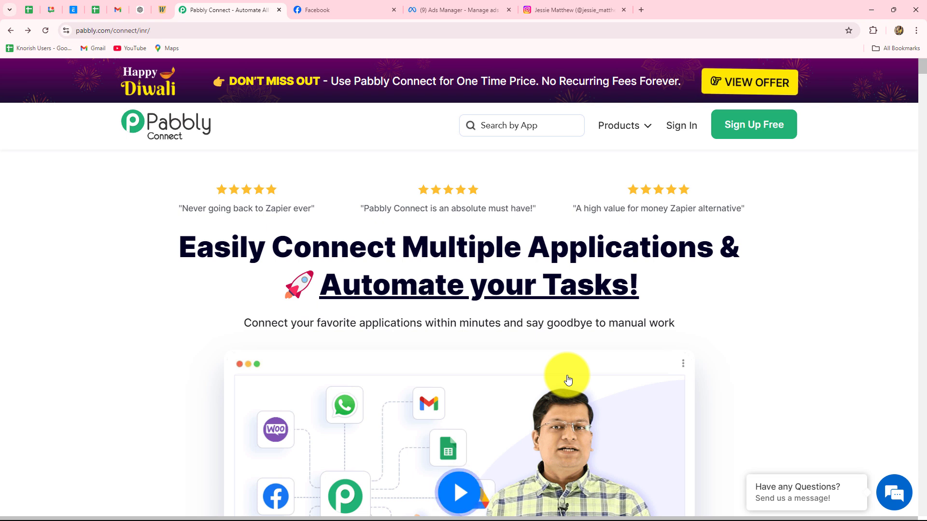
click(129, 30)
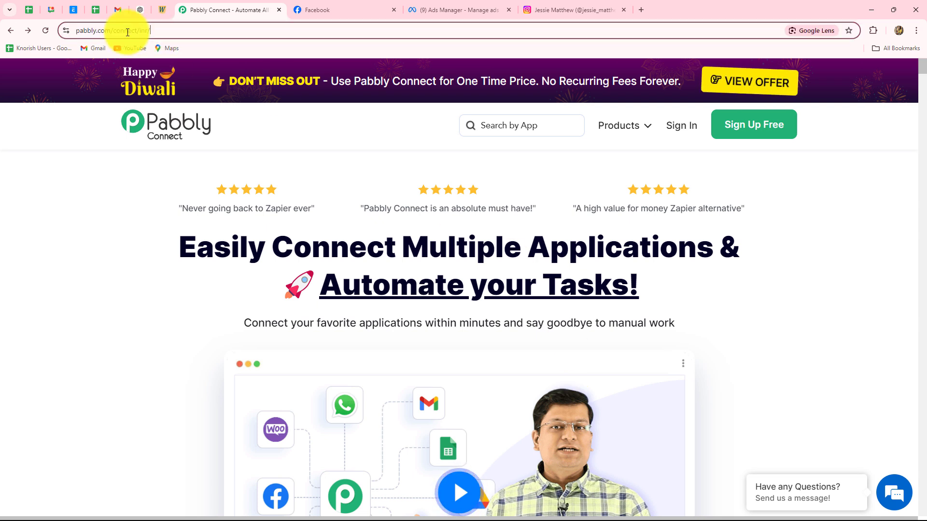
click(115, 211)
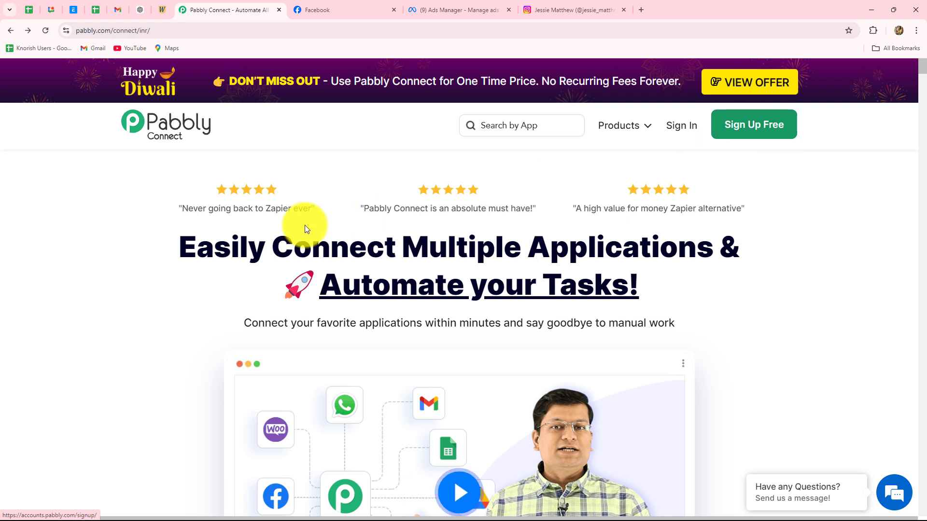
drag(181, 247, 721, 297)
click(720, 297)
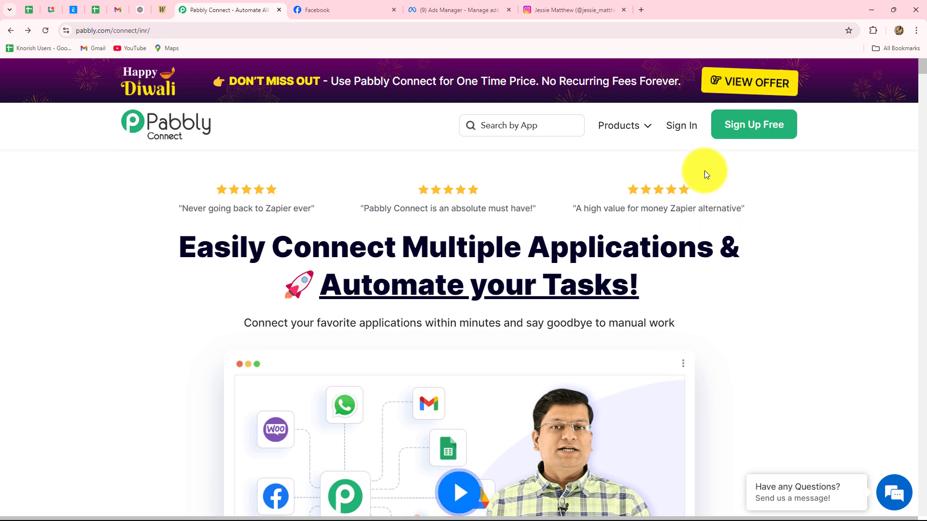
click(673, 127)
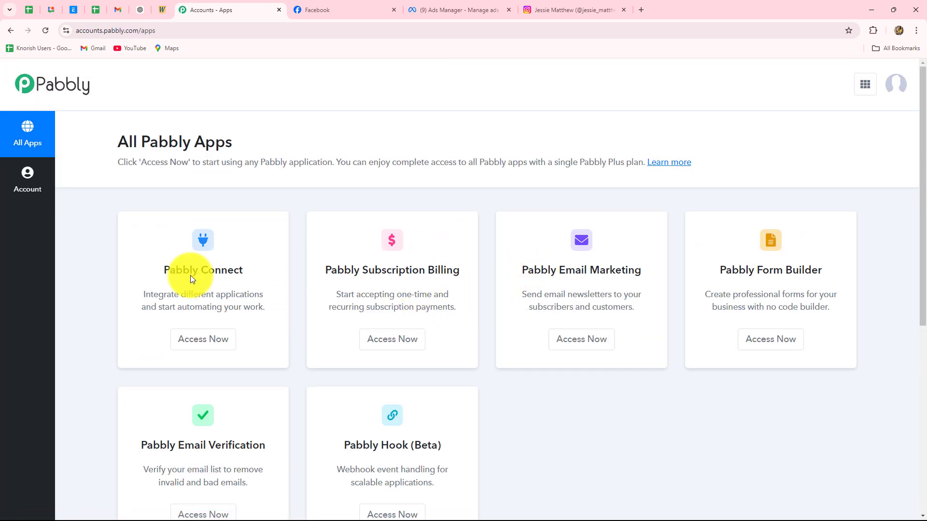
Open Pabbly Connect from the All Pabbly Apps page.
scroll(579, 245, down, 2)
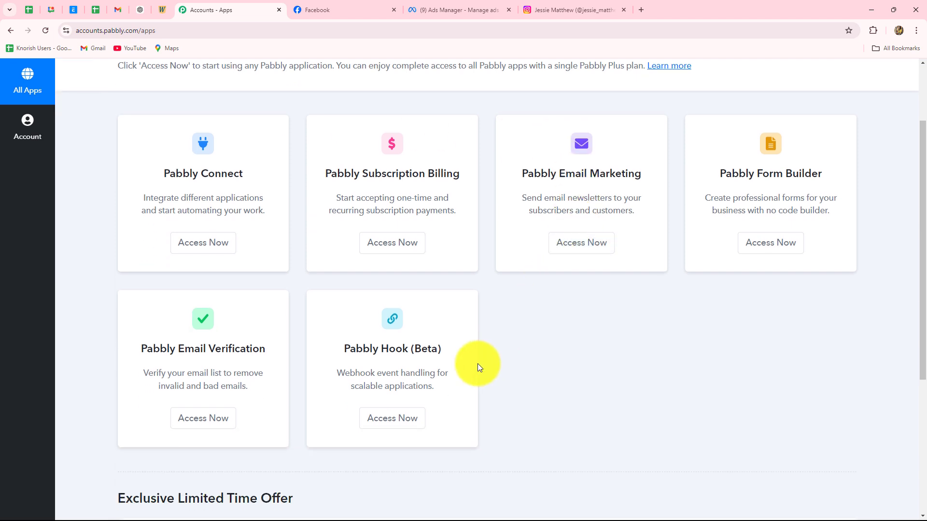
drag(164, 175, 243, 175)
click(215, 244)
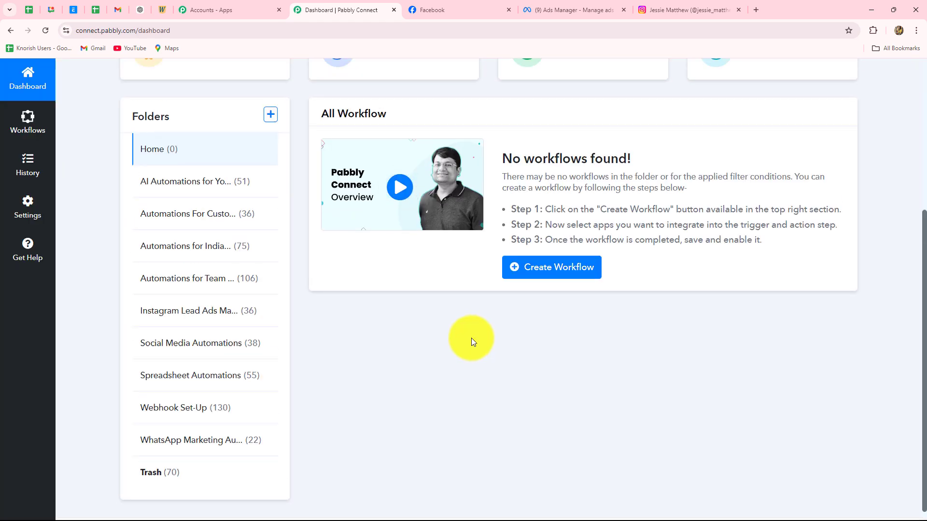
scroll(471, 337, up, 3)
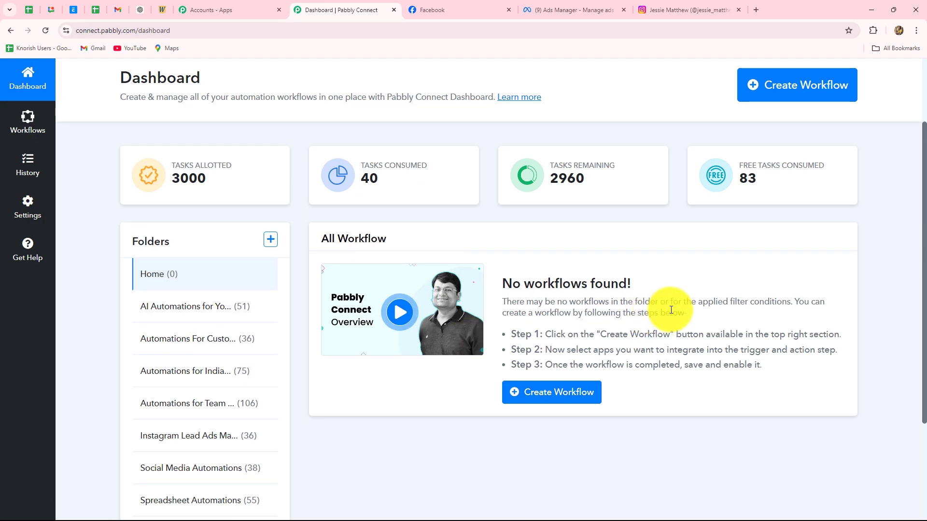
scroll(671, 310, down, 3)
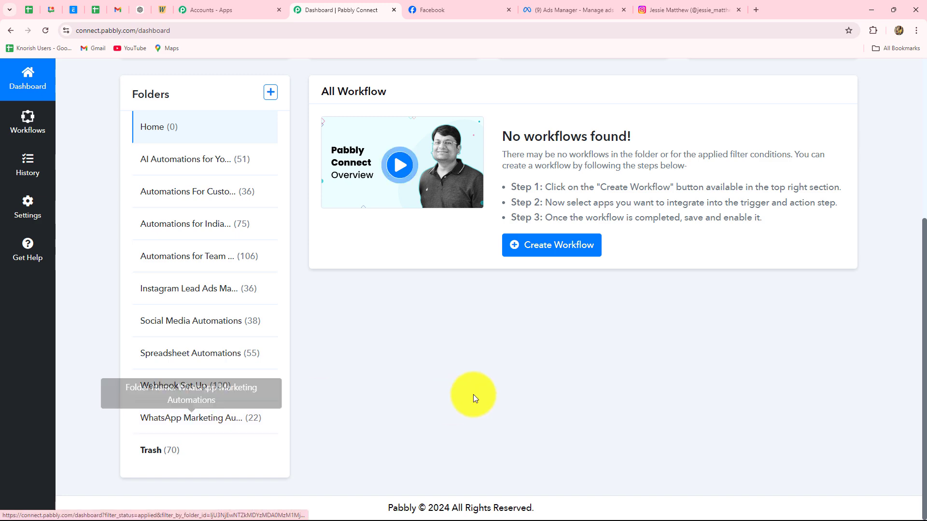
scroll(473, 395, up, 4)
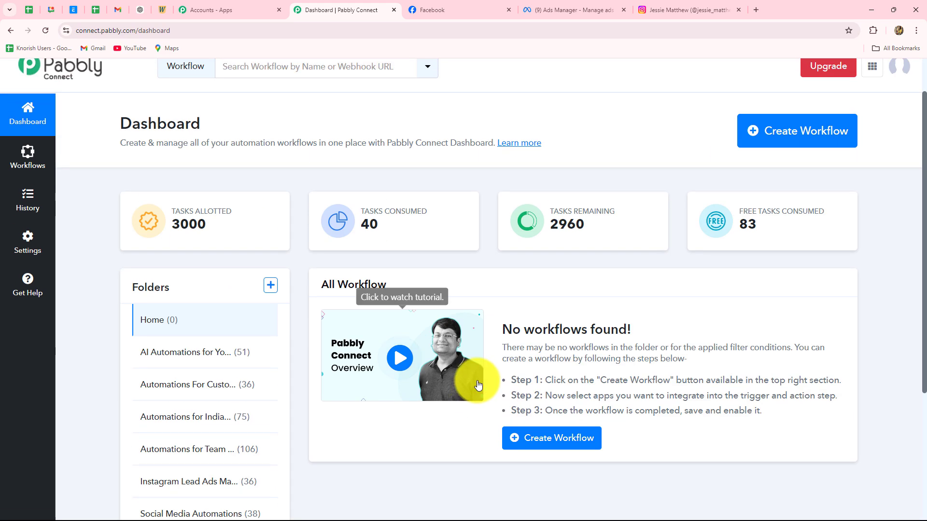
Create a workflow with the pasted 'Automatically Send Emails to Instagram Leads…' name in the Instagram Lead Ads Marketing Automation folder.
click(793, 141)
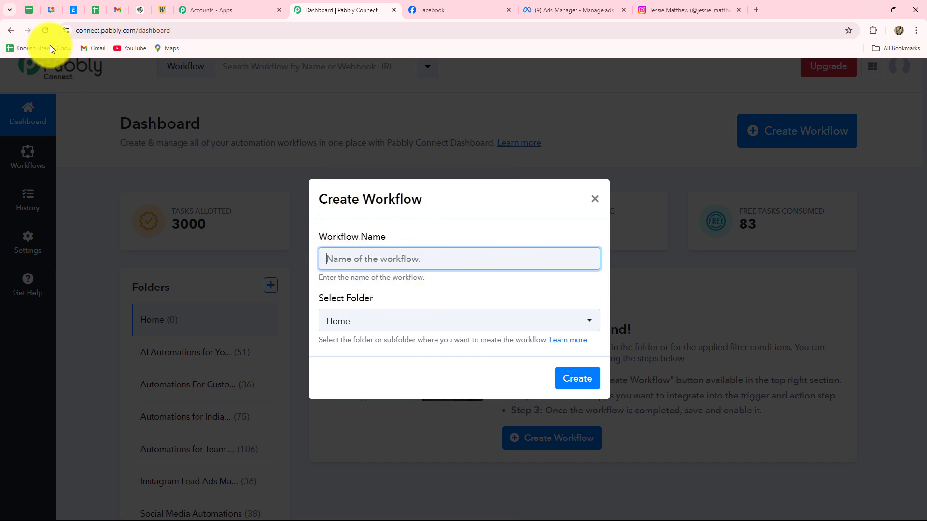
key(ctrl+v)
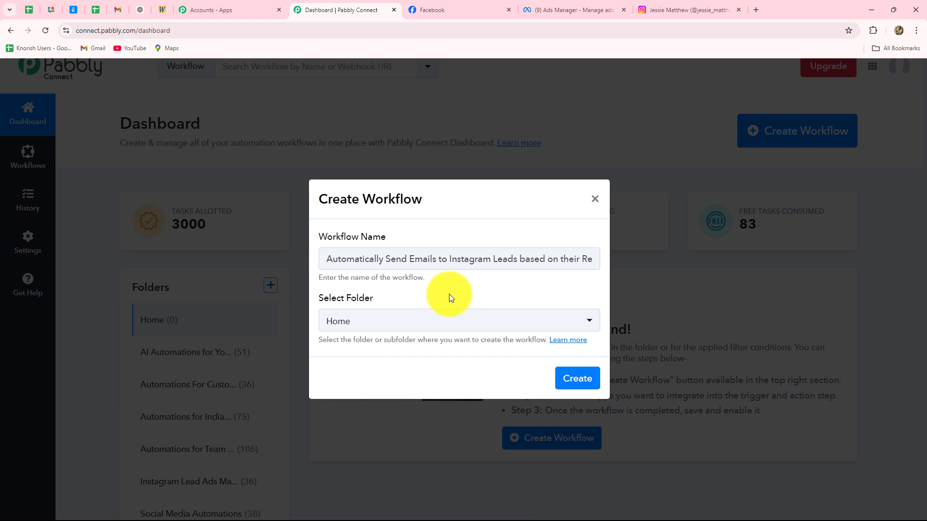
click(446, 322)
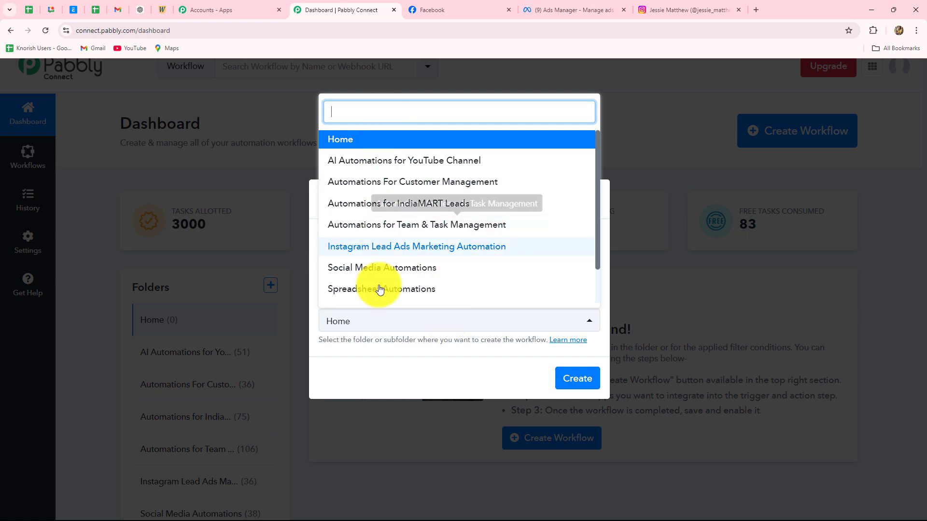
scroll(382, 283, down, 1)
scroll(381, 278, up, 1)
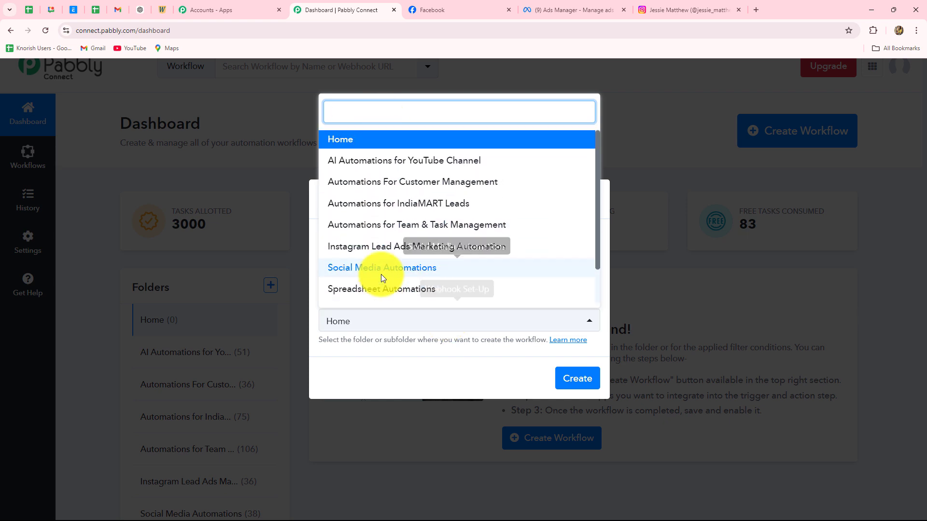
click(333, 247)
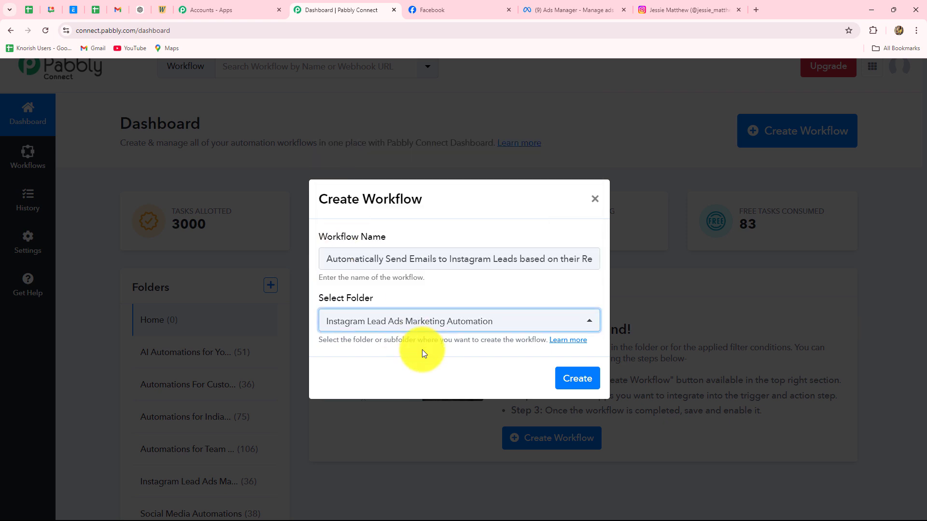
click(564, 377)
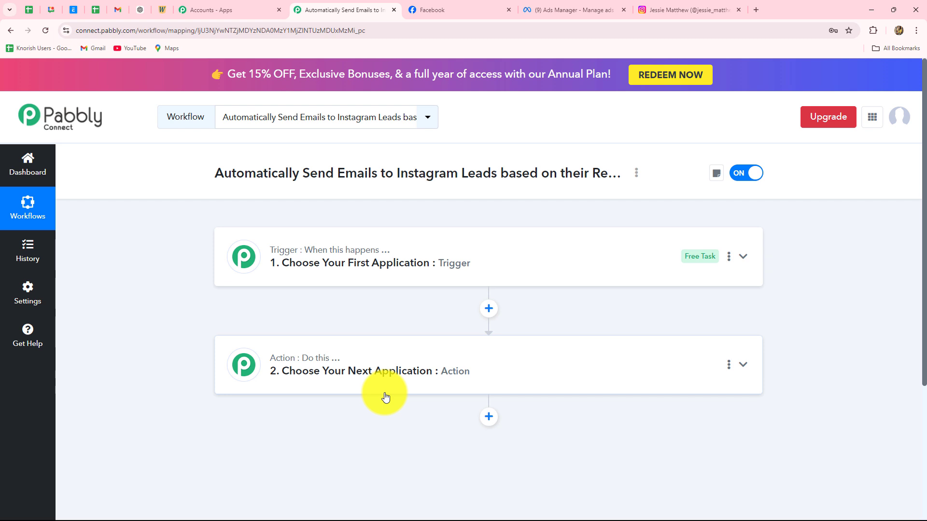
Search 'Insta' and set Instagram Lead Ads as the trigger app with the New Lead (Instant) event.
click(243, 269)
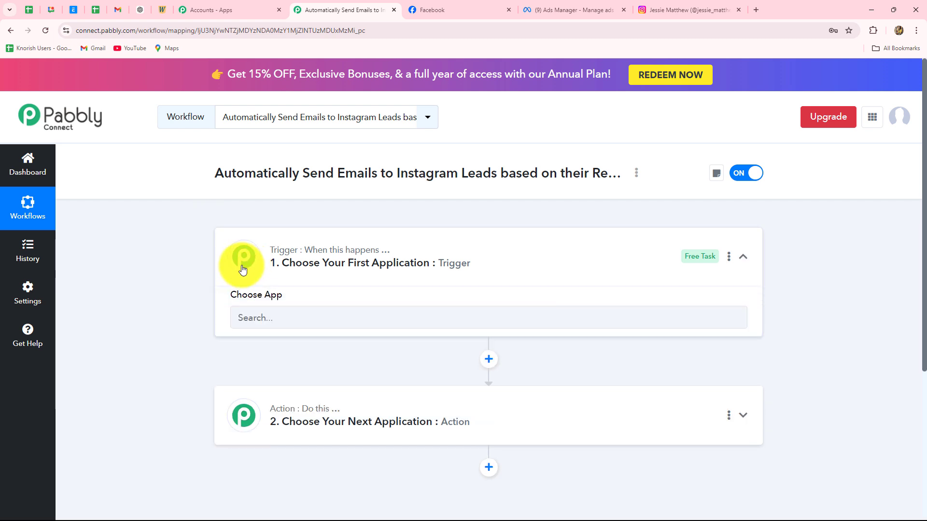
scroll(254, 254, down, 2)
click(262, 231)
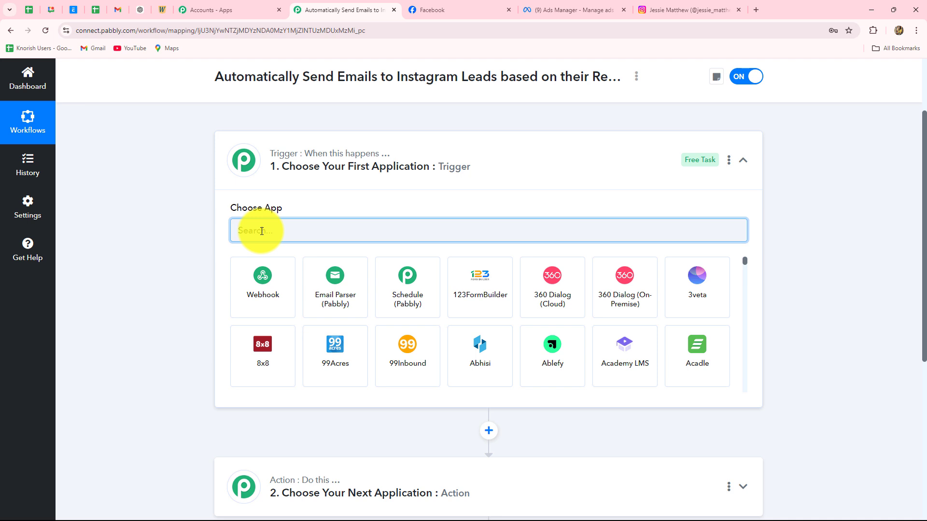
text(Insta)
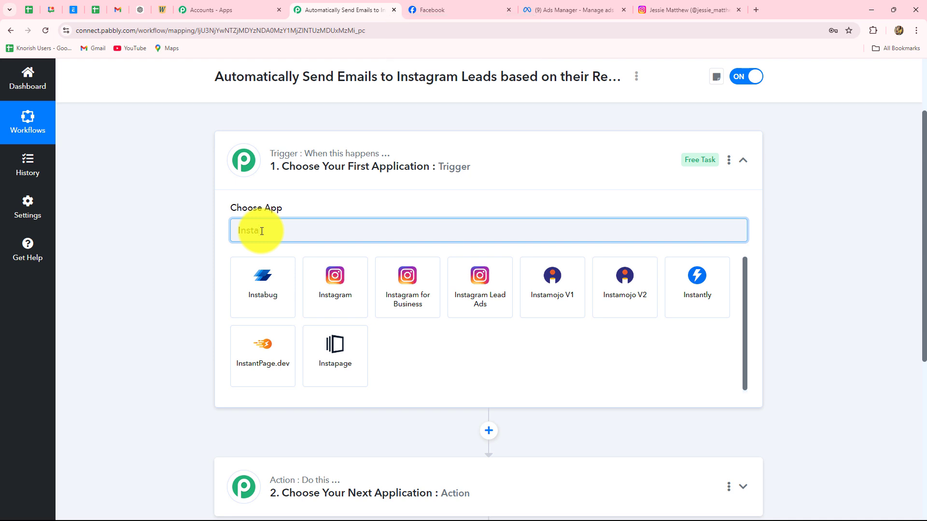
click(501, 290)
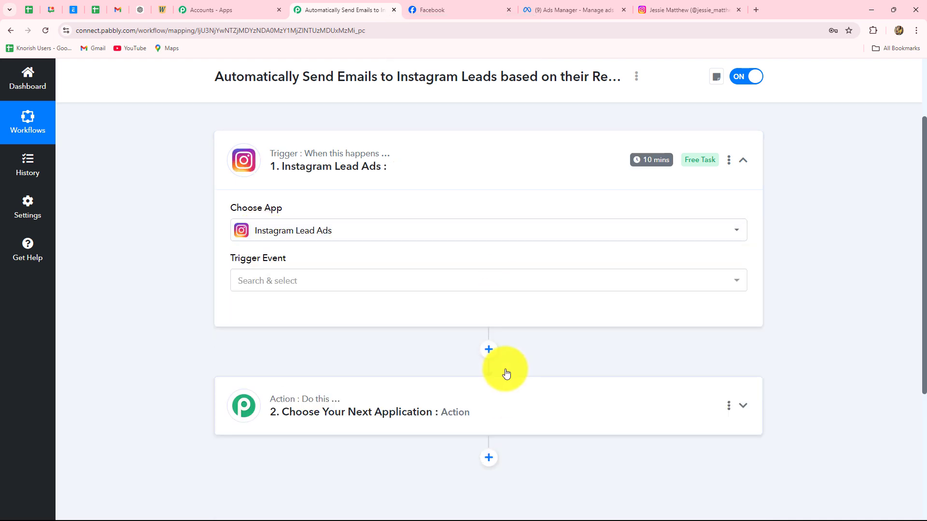
click(240, 289)
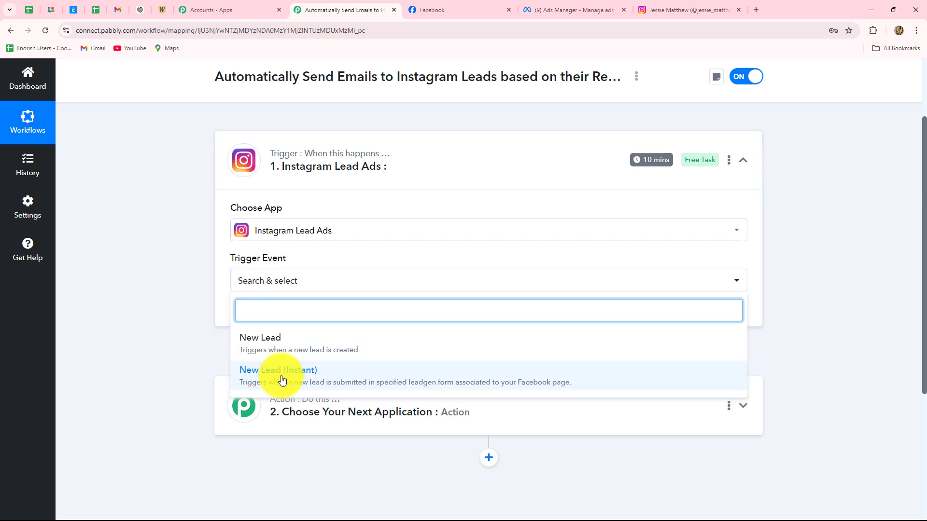
click(311, 381)
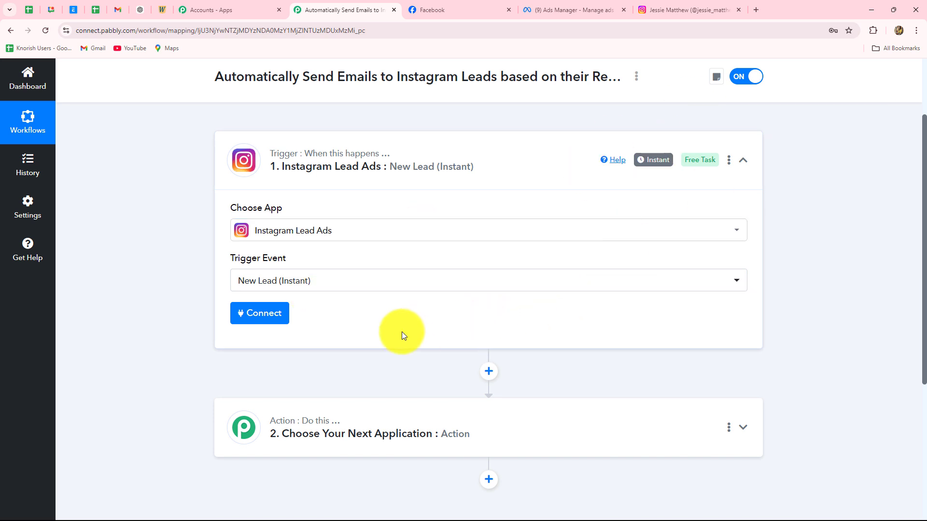
scroll(402, 331, down, 1)
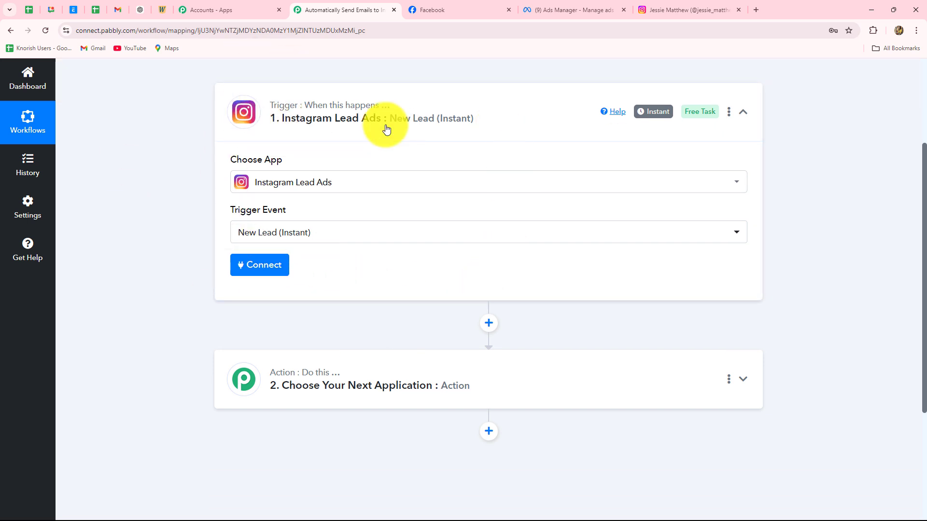
Add a new Instagram Lead Ads connection and authorize it through the Facebook popup.
click(677, 7)
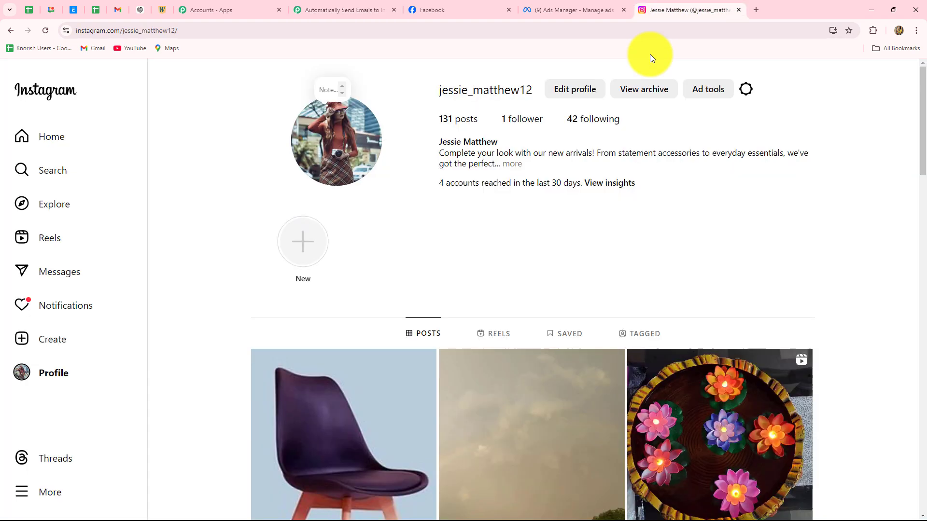
click(482, 7)
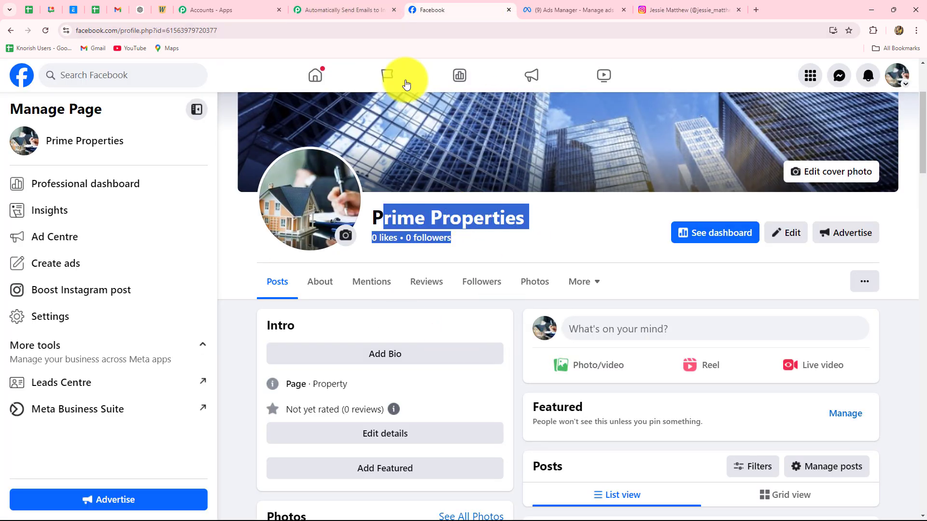
click(379, 9)
click(269, 272)
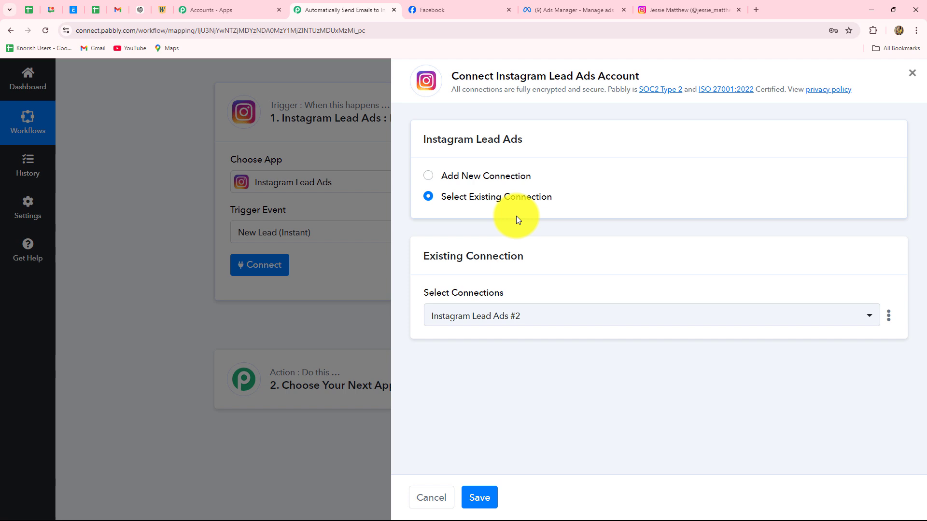
click(431, 176)
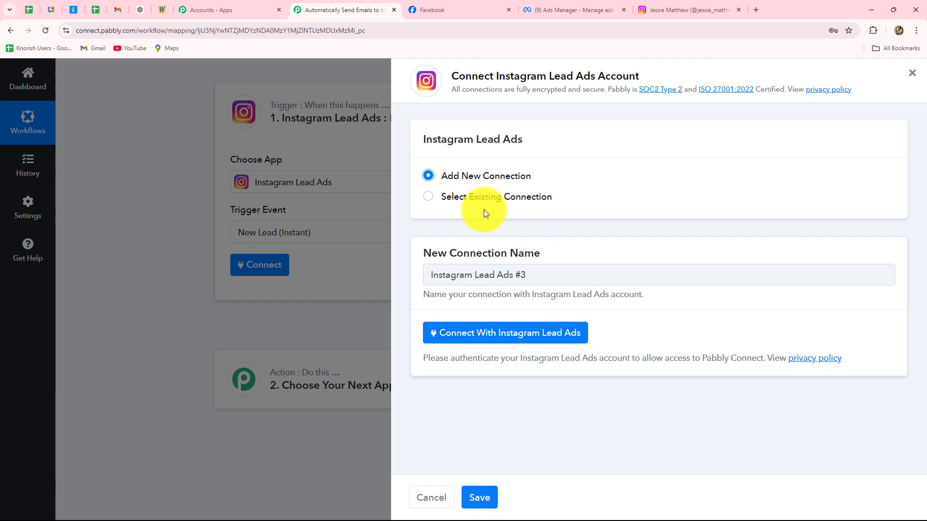
click(504, 333)
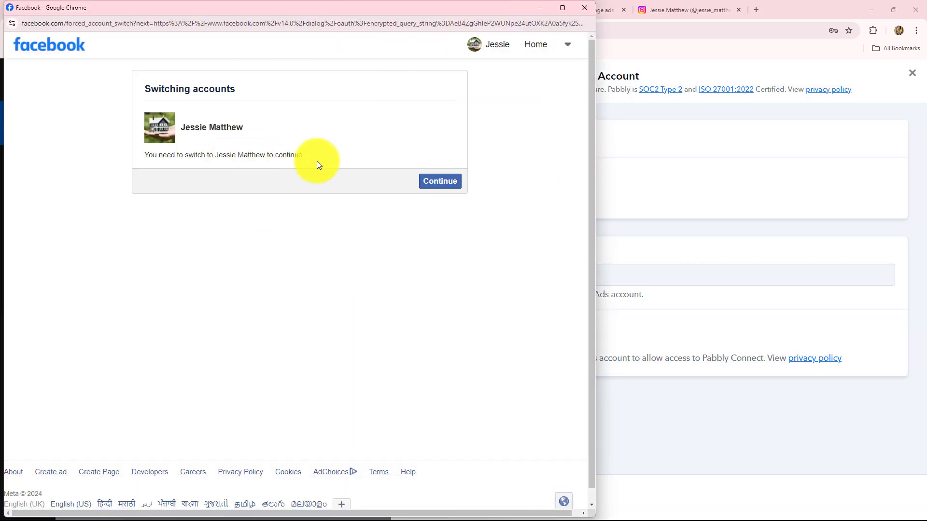
click(430, 188)
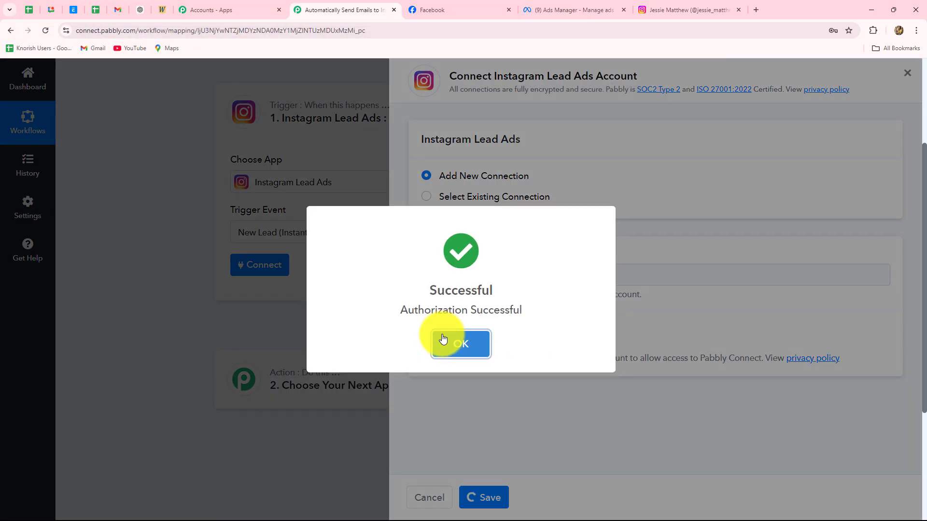
click(443, 340)
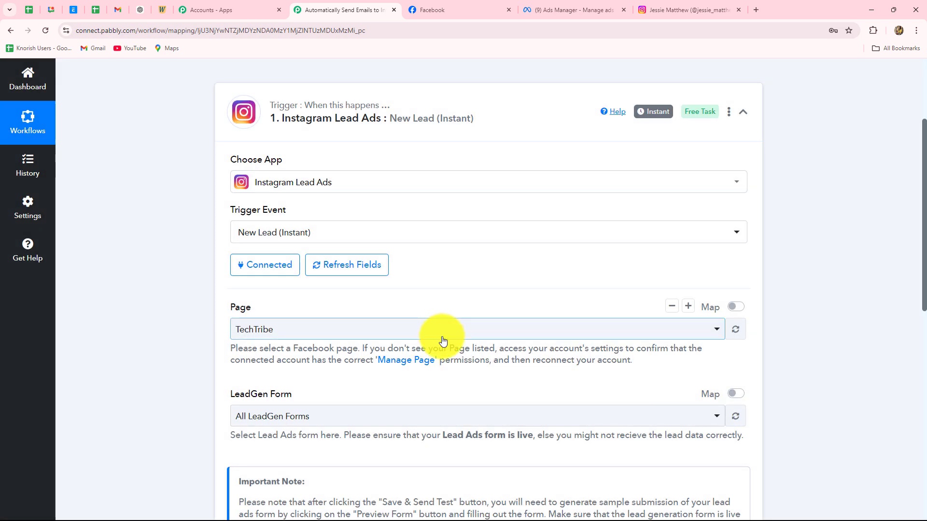
Select the Prime Properties page and the Lead Form New lead form for the trigger.
scroll(502, 159, down, 4)
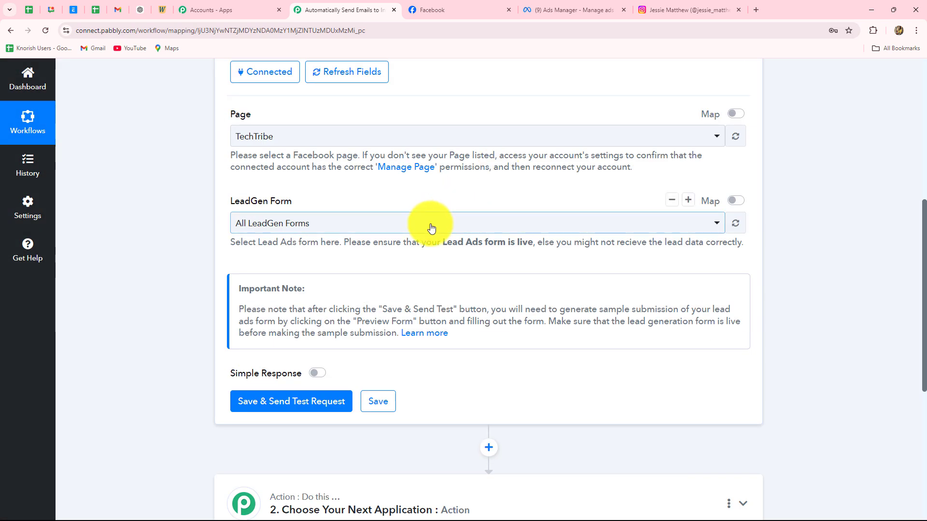
scroll(431, 228, up, 1)
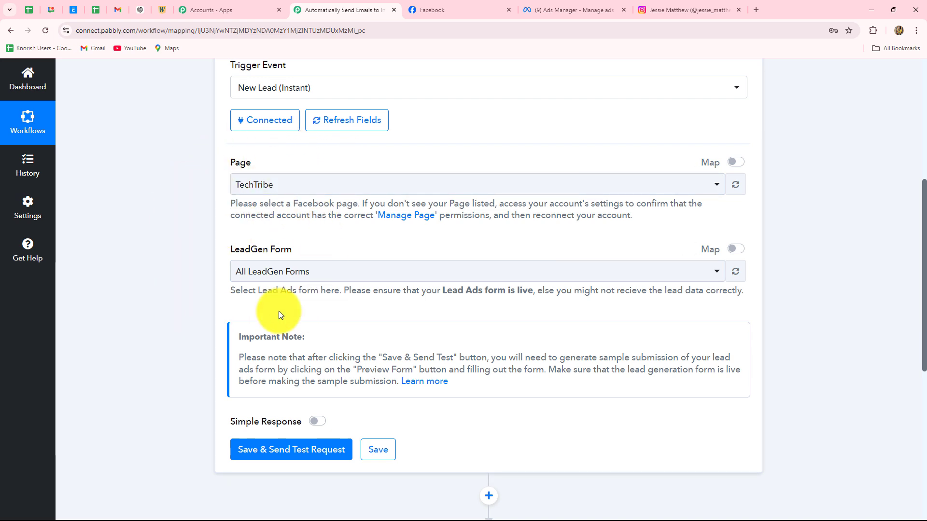
click(298, 184)
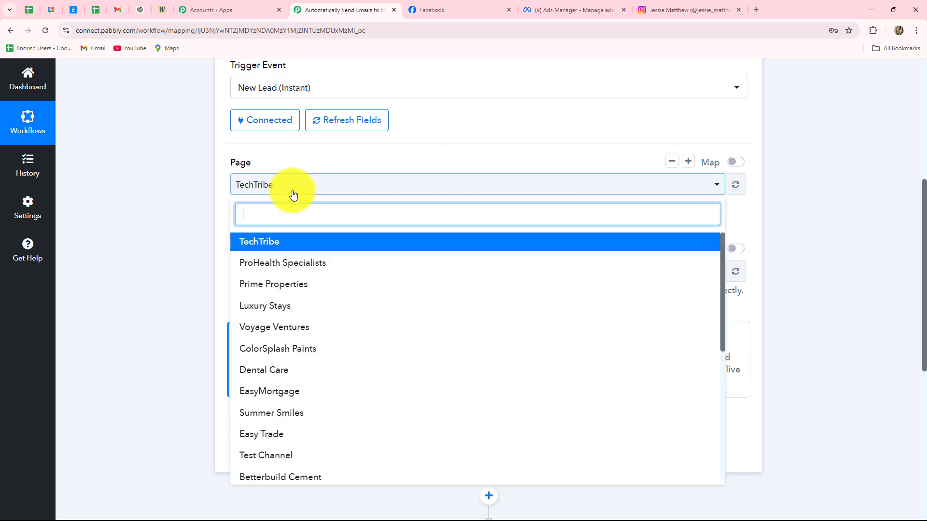
click(462, 5)
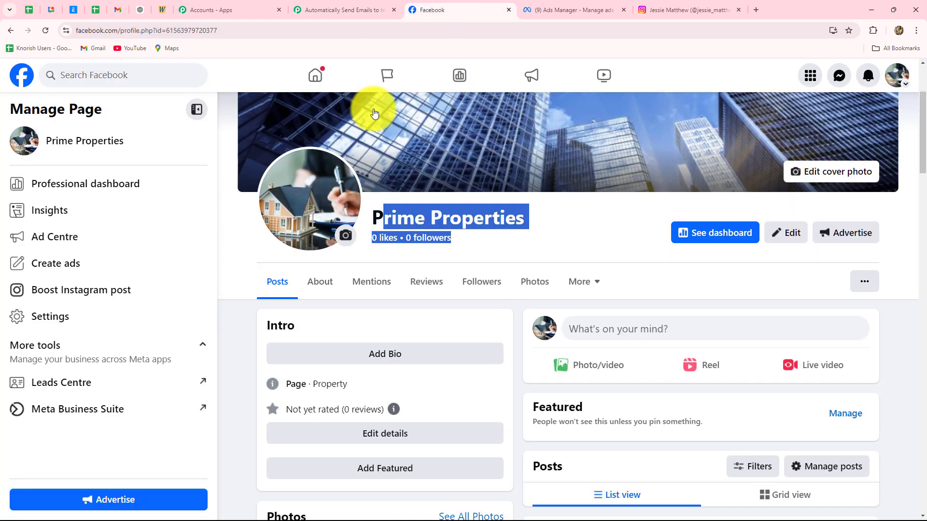
click(333, 8)
click(275, 295)
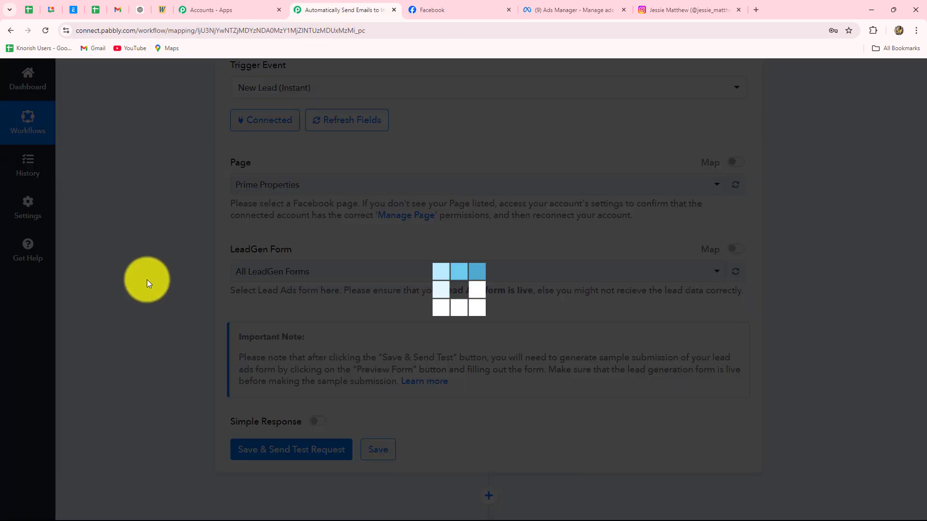
click(472, 6)
key(F5)
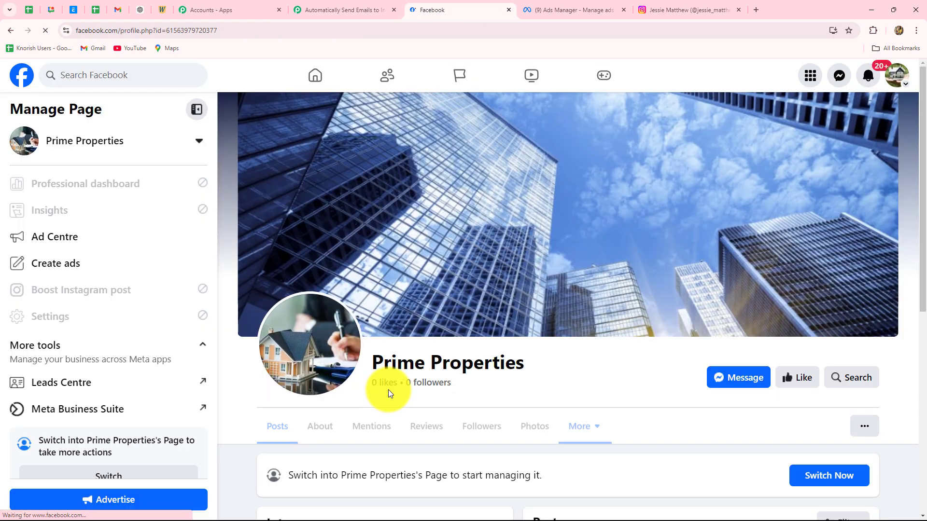
click(543, 10)
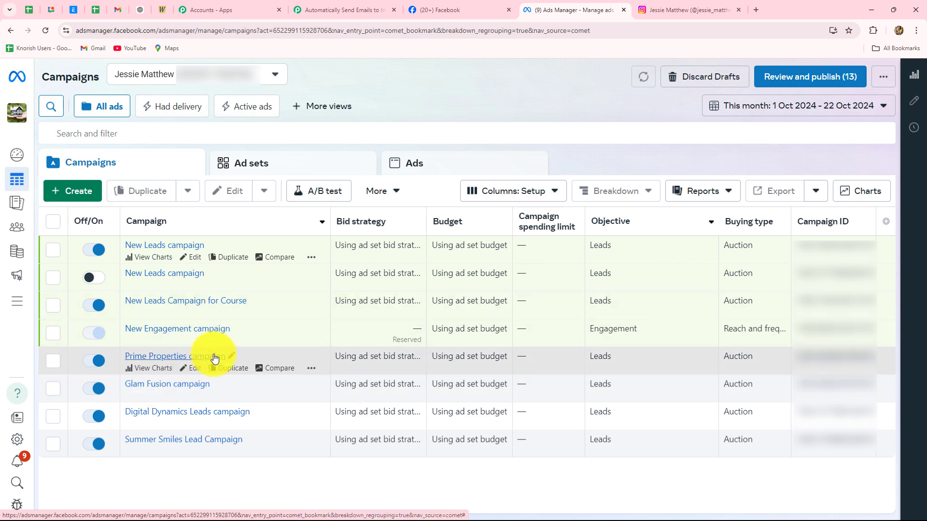
click(351, 9)
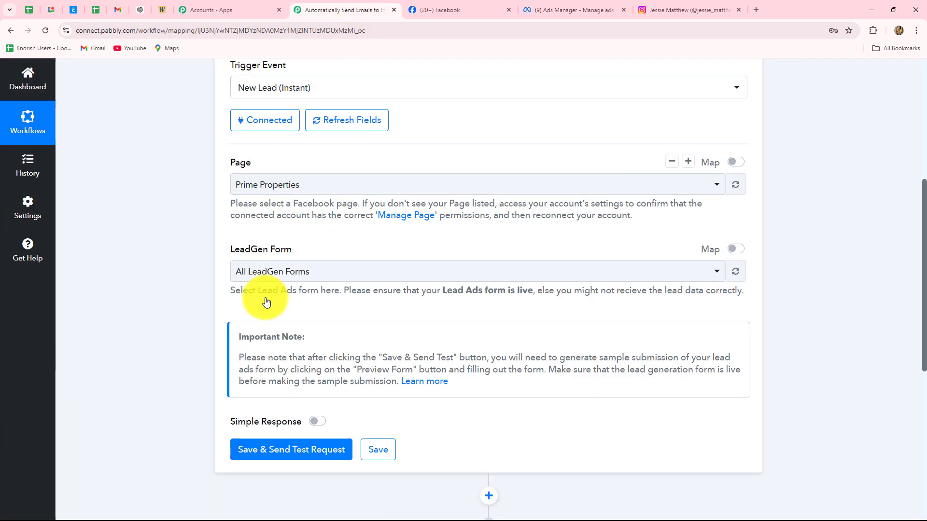
click(308, 266)
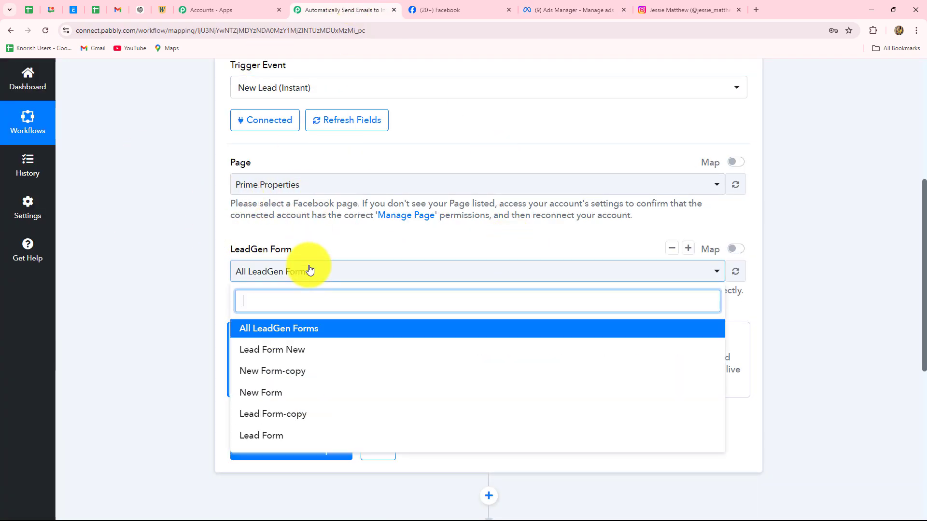
click(289, 350)
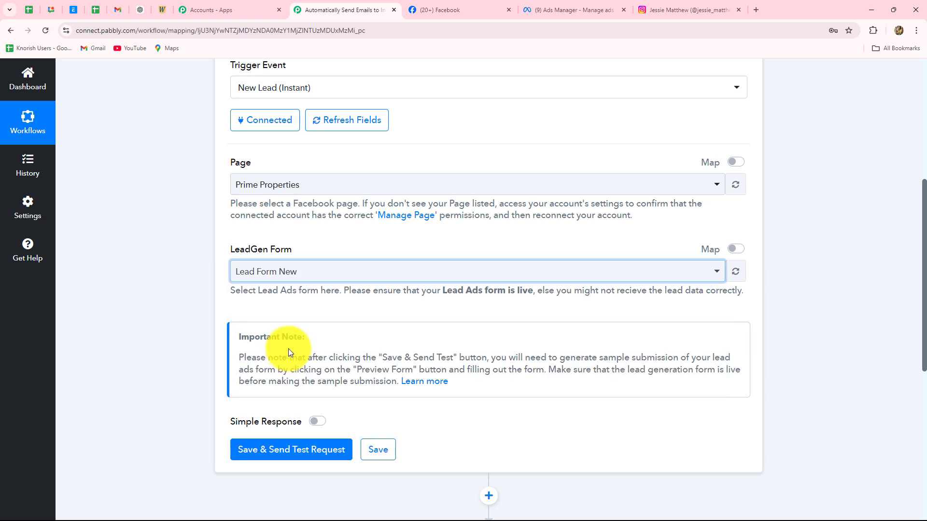
Turn on Simple Response and save the trigger, sending a test request that waits for a lead.
scroll(555, 306, down, 4)
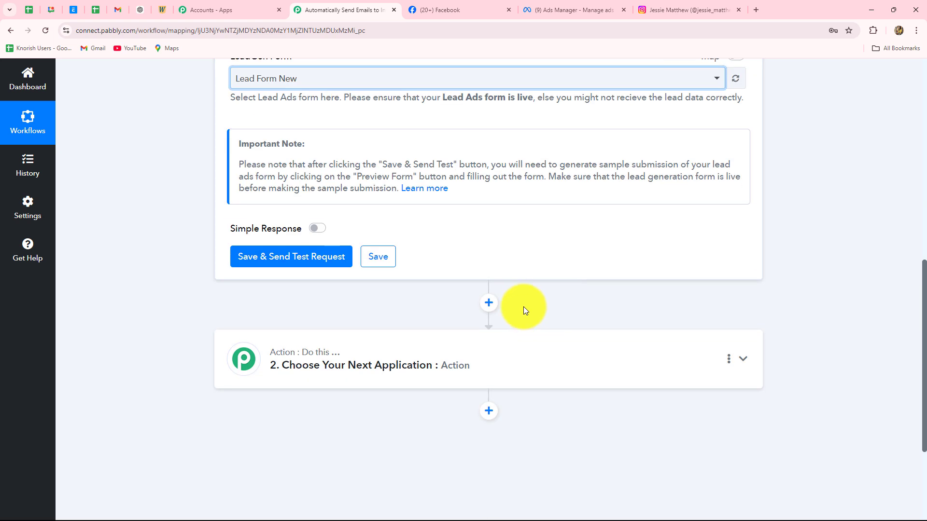
click(323, 232)
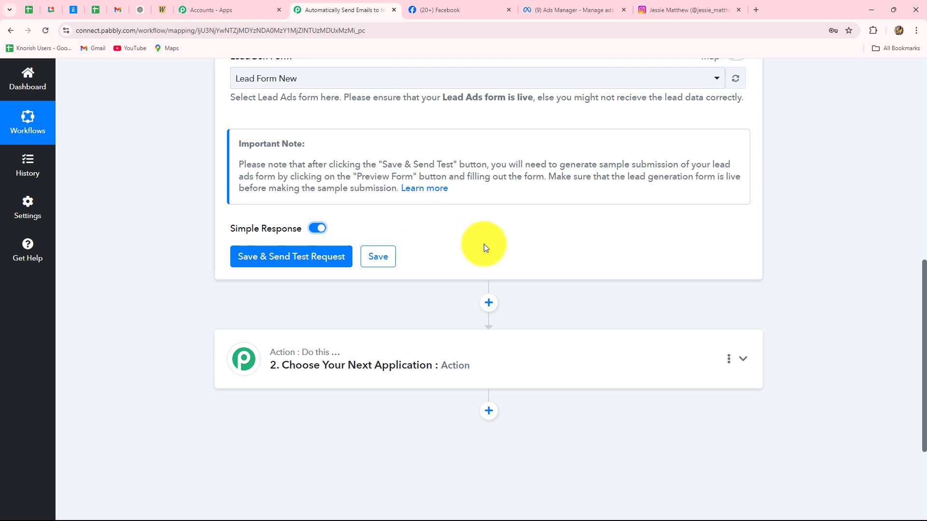
click(304, 258)
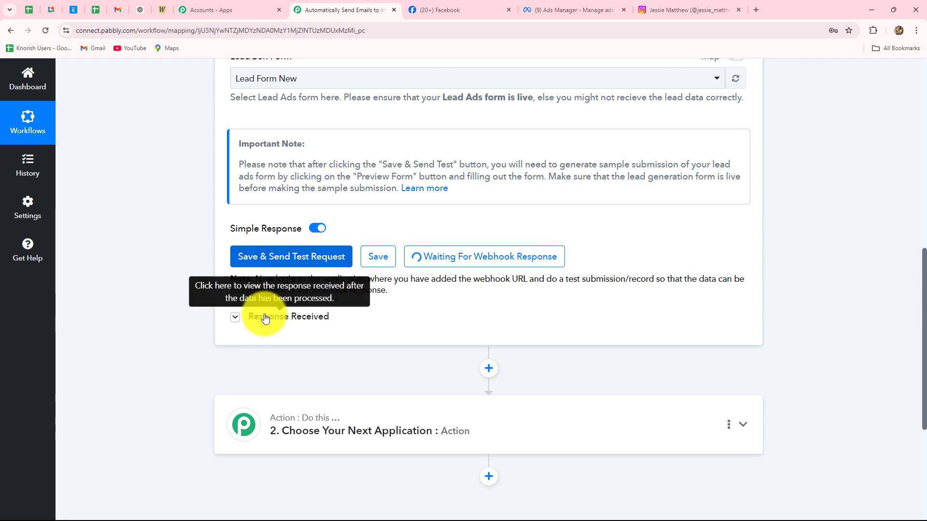
click(242, 320)
click(241, 319)
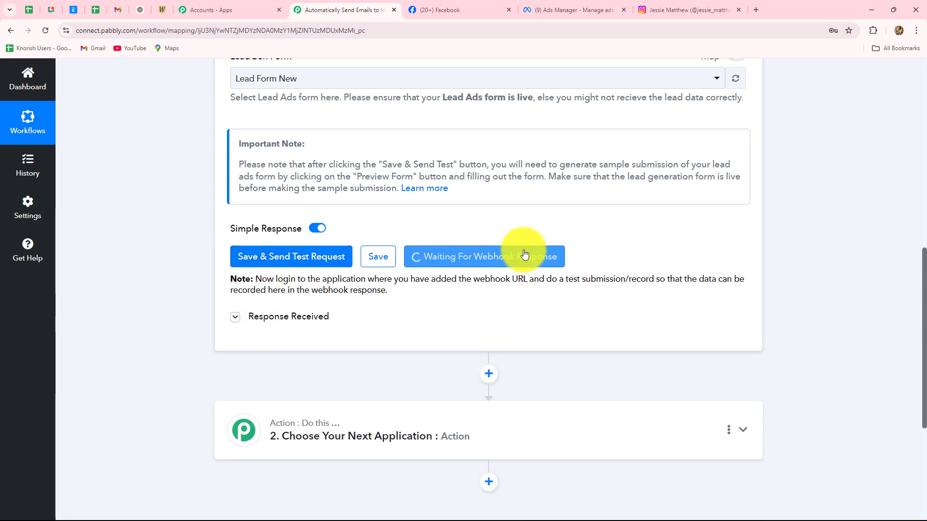
scroll(523, 246, up, 5)
scroll(523, 245, up, 5)
scroll(524, 244, down, 5)
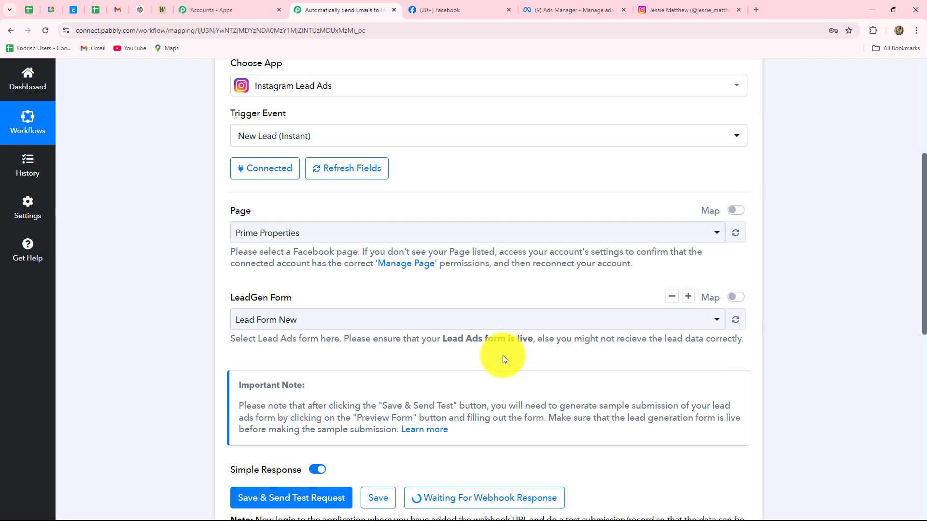
scroll(502, 357, down, 3)
scroll(502, 356, down, 1)
scroll(517, 245, up, 1)
scroll(204, 297, down, 3)
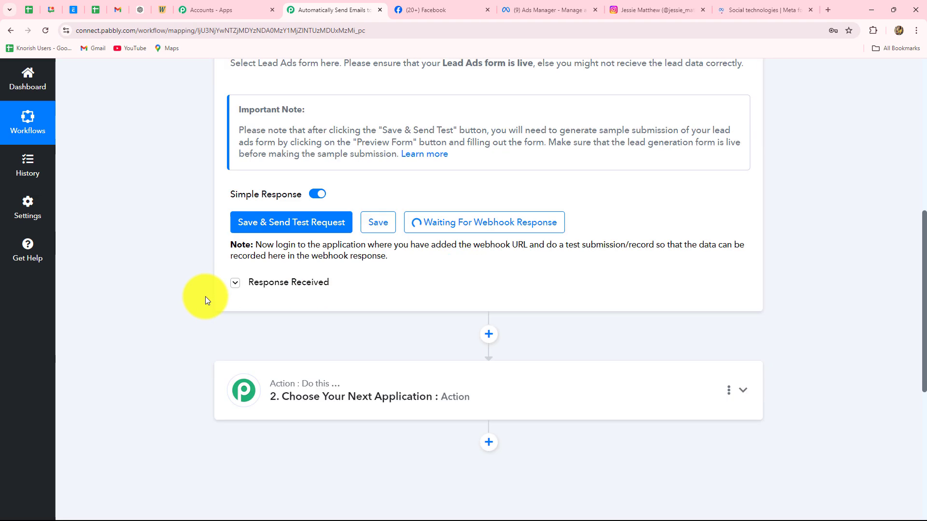
Open the Lead Ads Testing Tool from the Meta for Developers tools page.
click(746, 9)
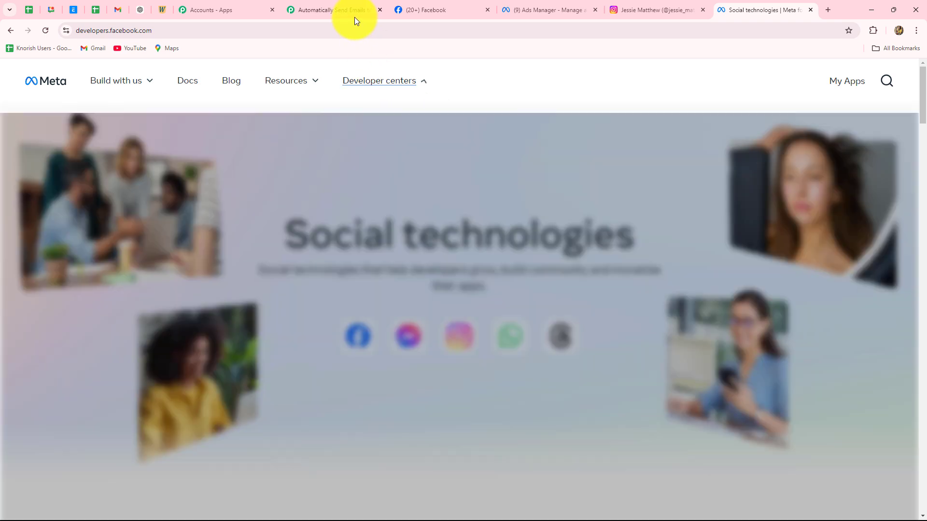
click(356, 11)
click(776, 11)
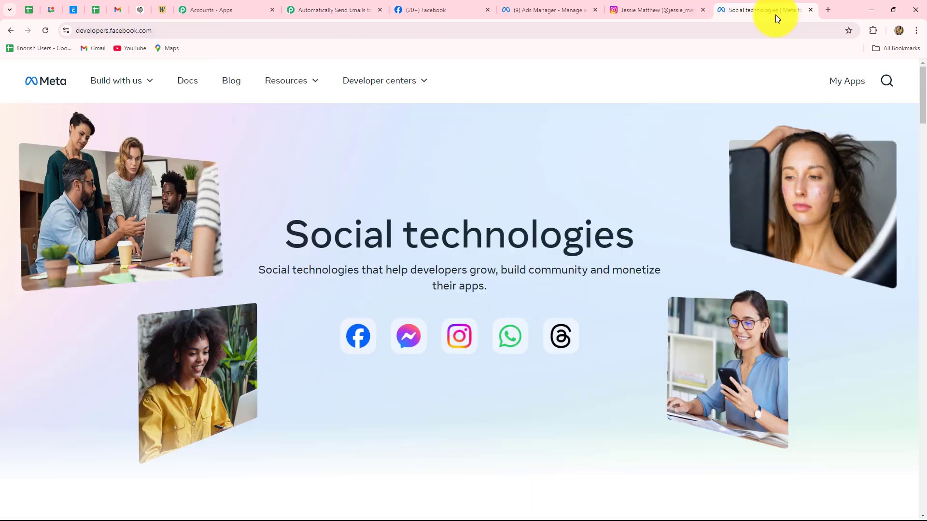
click(288, 82)
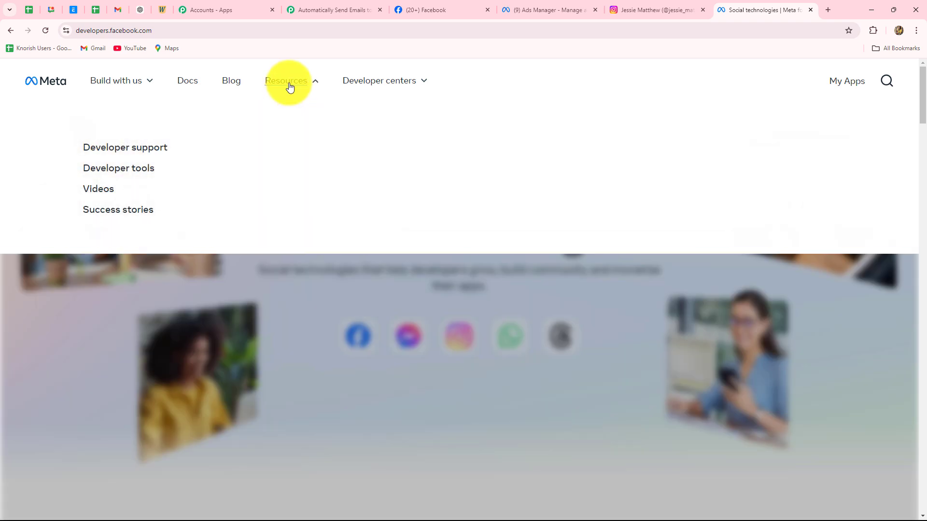
click(141, 169)
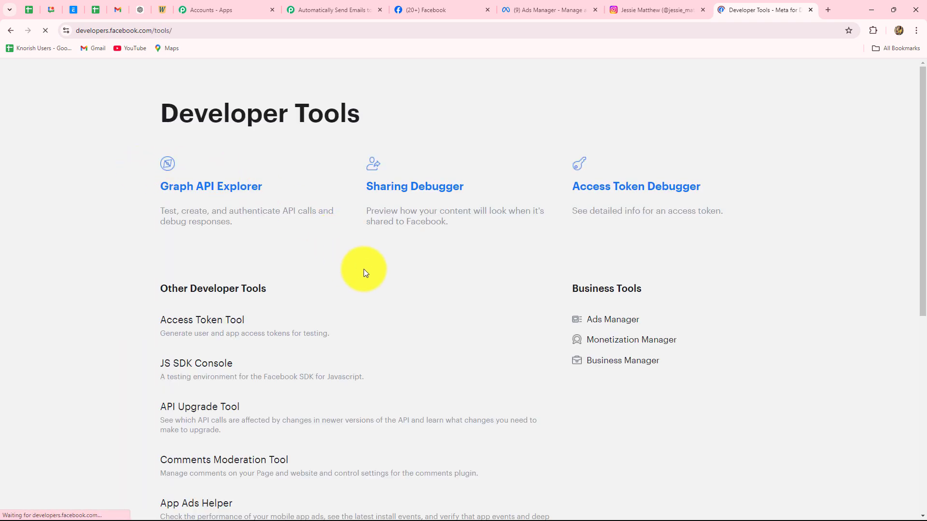
scroll(365, 270, down, 6)
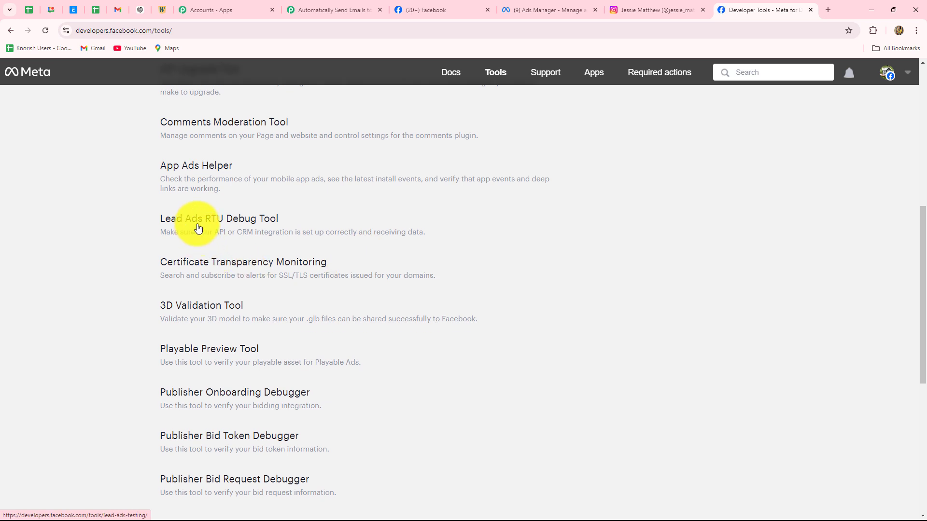
click(217, 220)
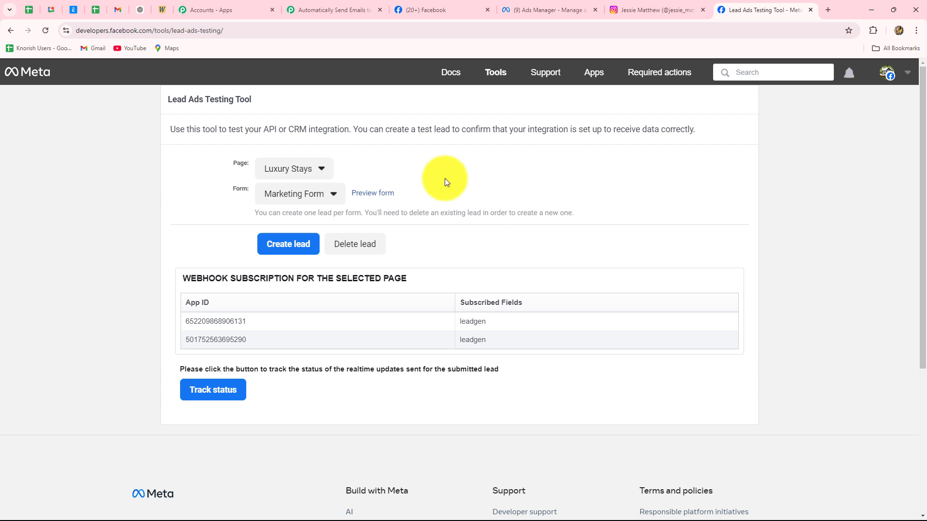
click(351, 10)
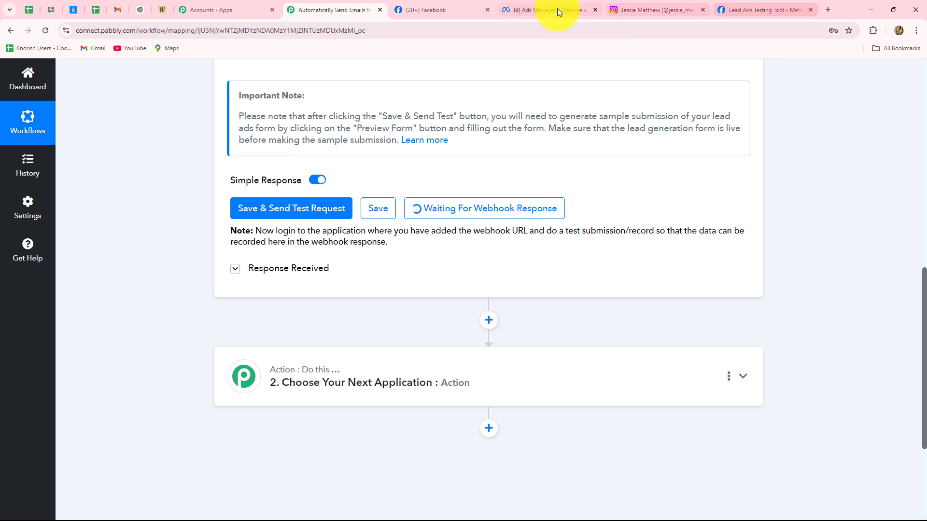
click(735, 7)
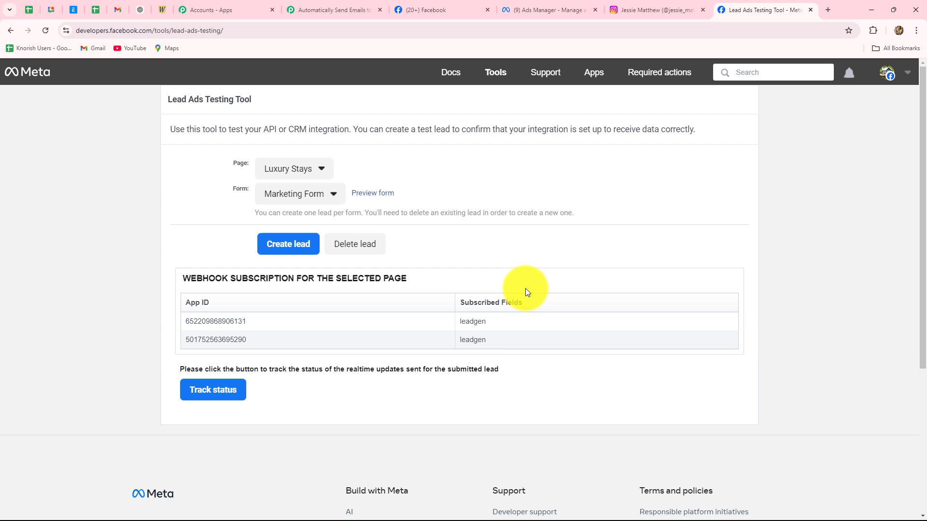
Delete the existing Prime Properties test lead, then reload and reselect Prime Properties with Lead Form New.
click(269, 171)
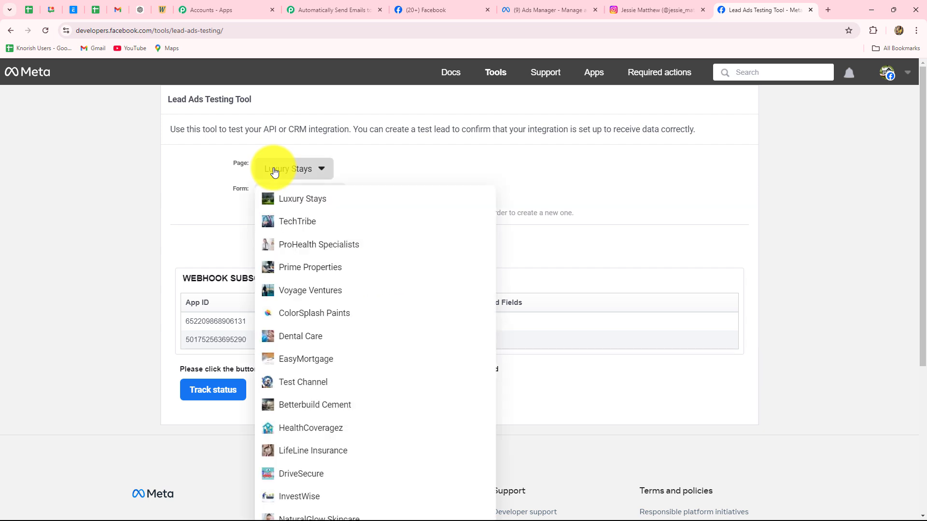
click(291, 267)
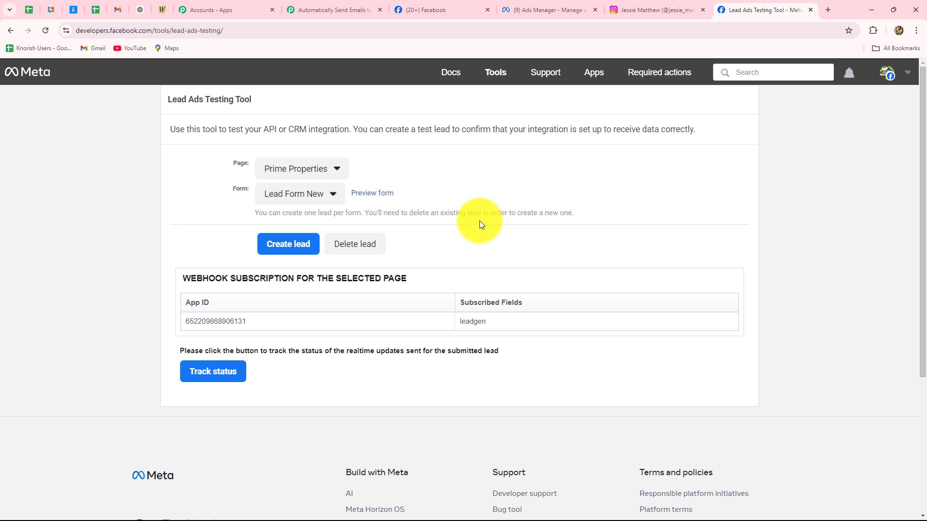
click(349, 248)
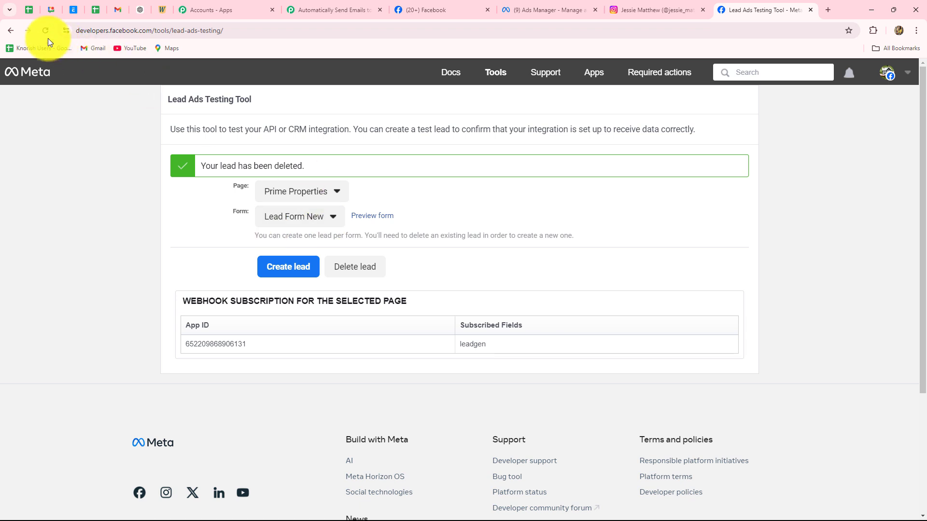
click(45, 30)
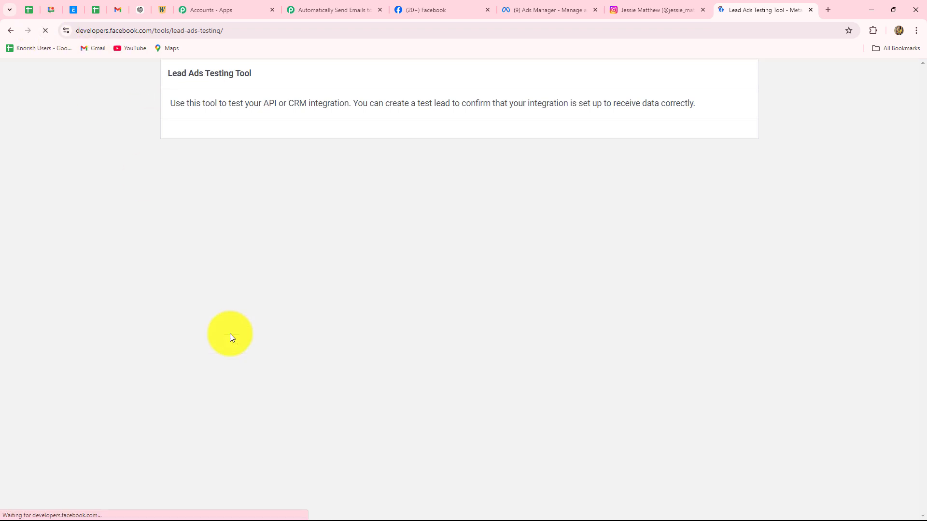
click(287, 169)
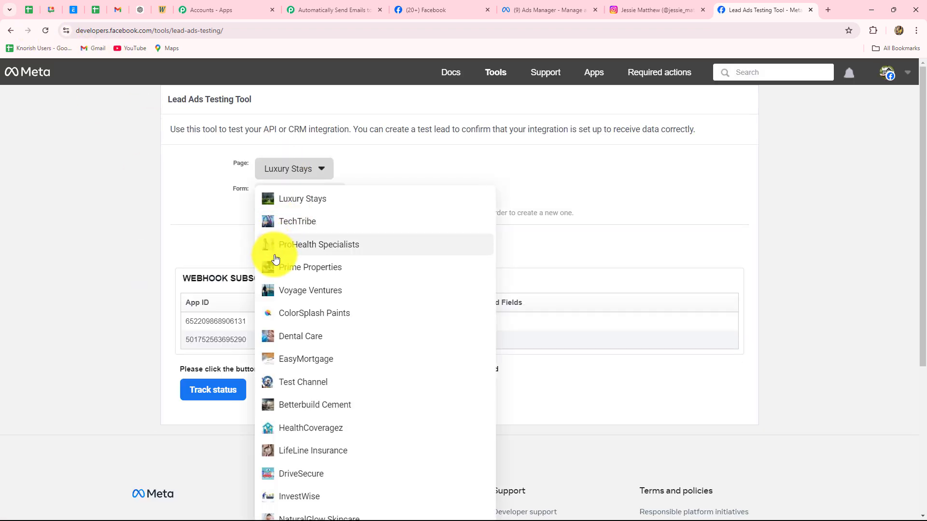
click(294, 273)
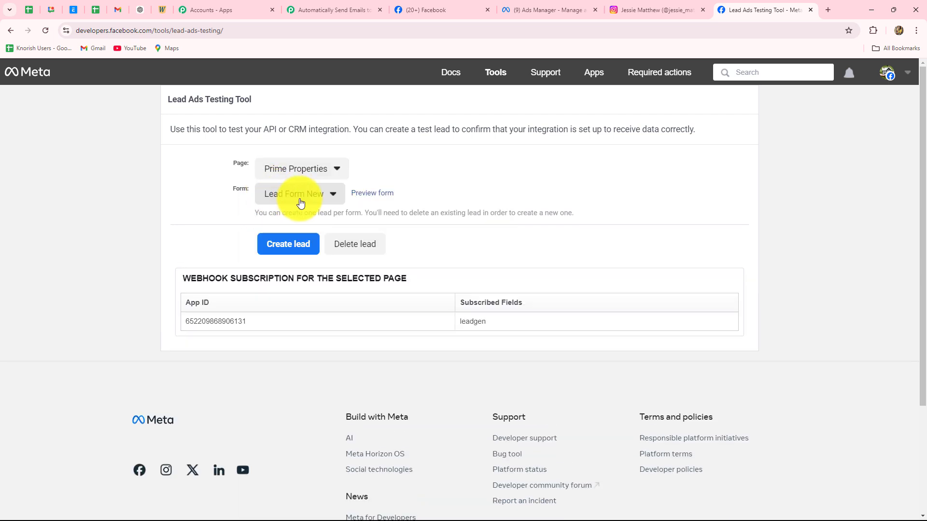
Preview Lead Form New and choose Residential Property as the property type.
click(379, 194)
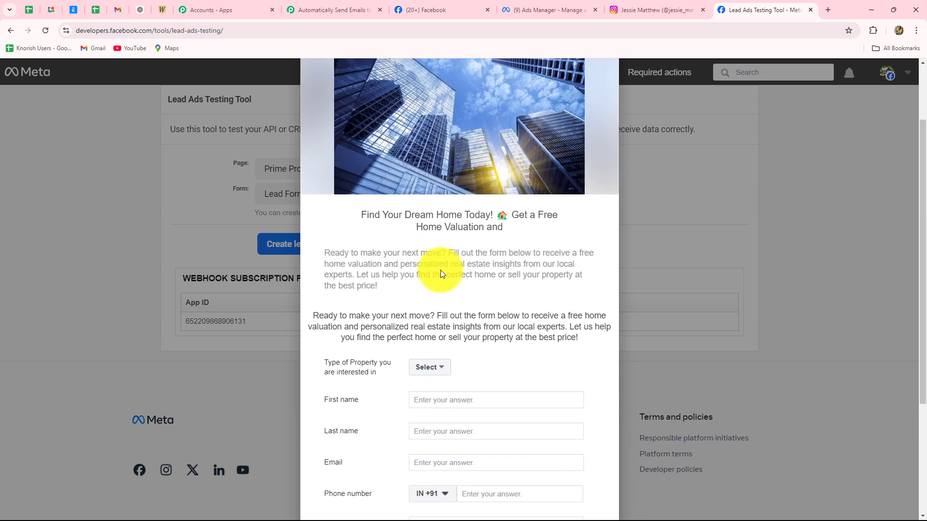
scroll(440, 270, up, 2)
scroll(440, 273, down, 5)
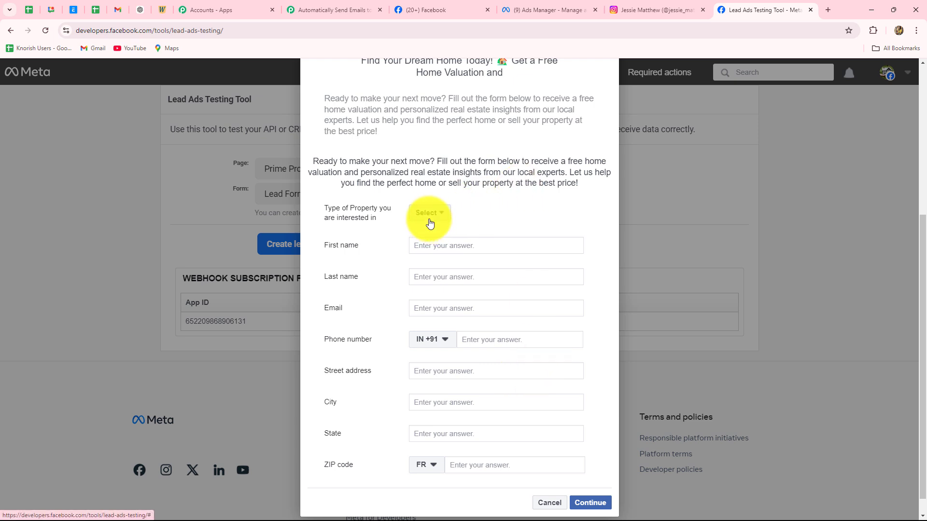
click(429, 223)
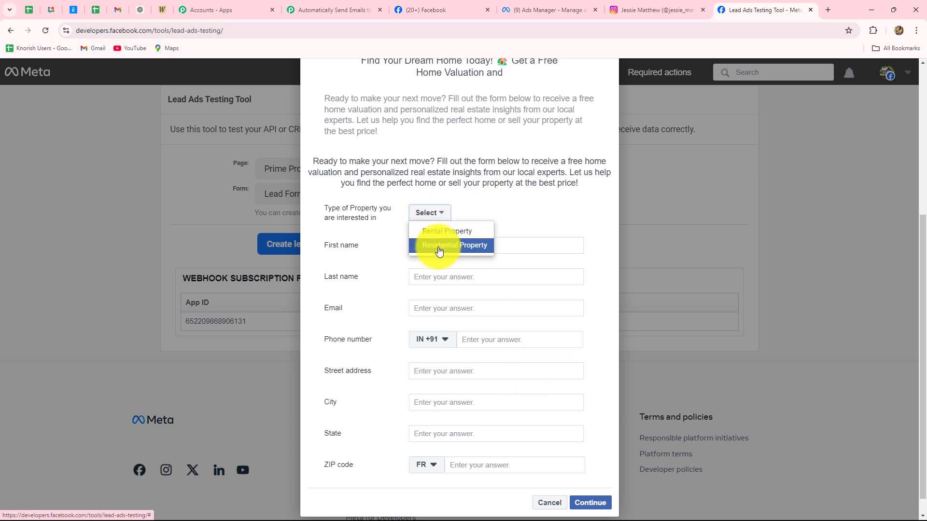
click(436, 245)
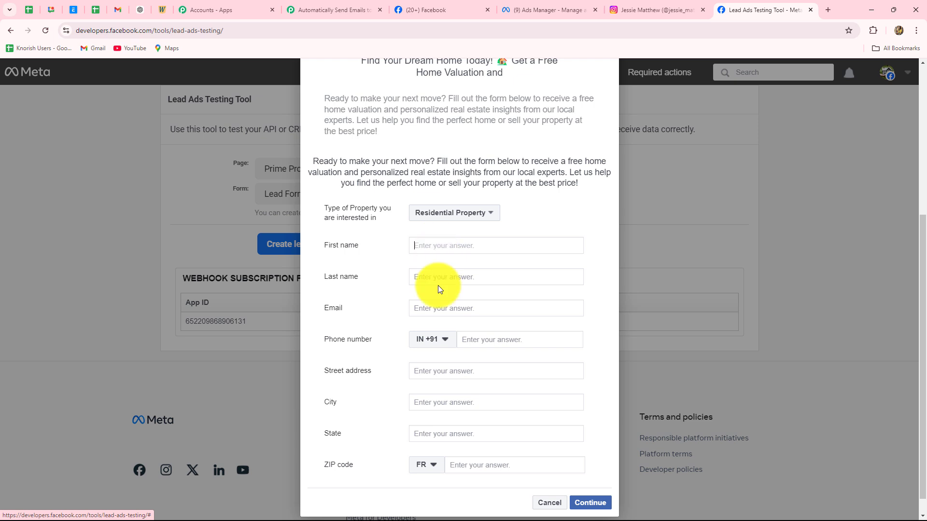
Enter the test lead's first and last name, email address and phone number.
click(421, 247)
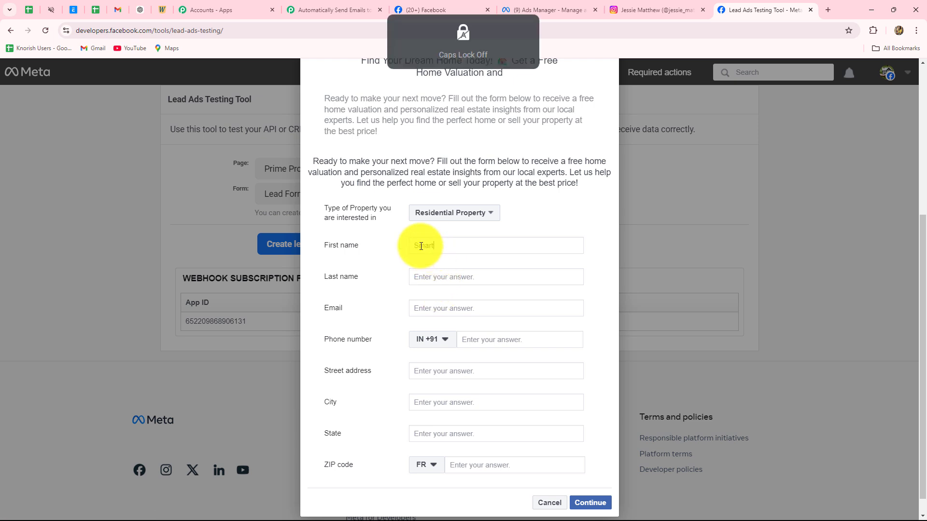
text(Smart)
click(419, 278)
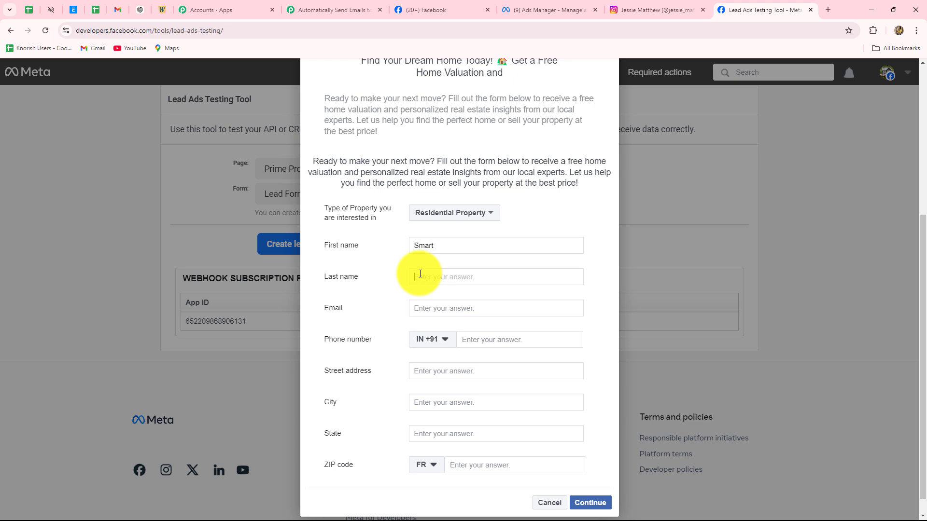
key(Caps_Lock)
text(L)
key(Caps_Lock)
text(ead)
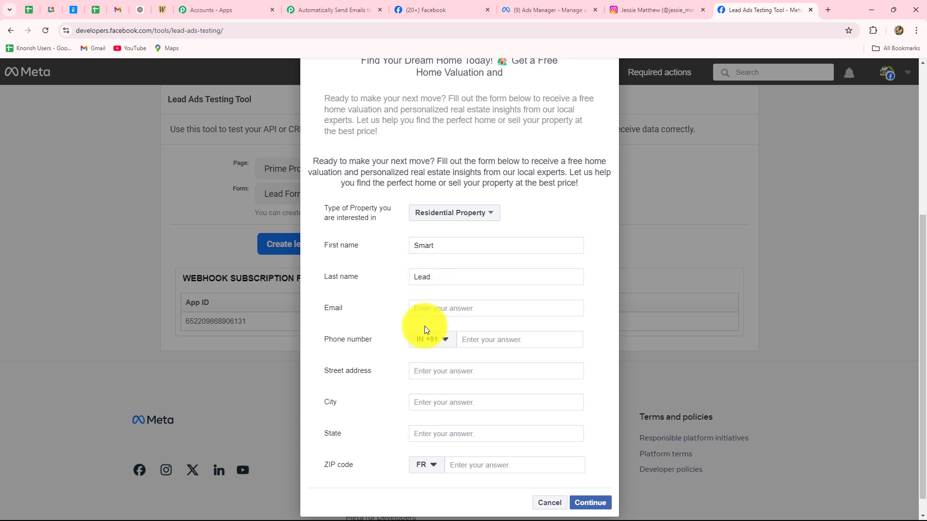
click(426, 309)
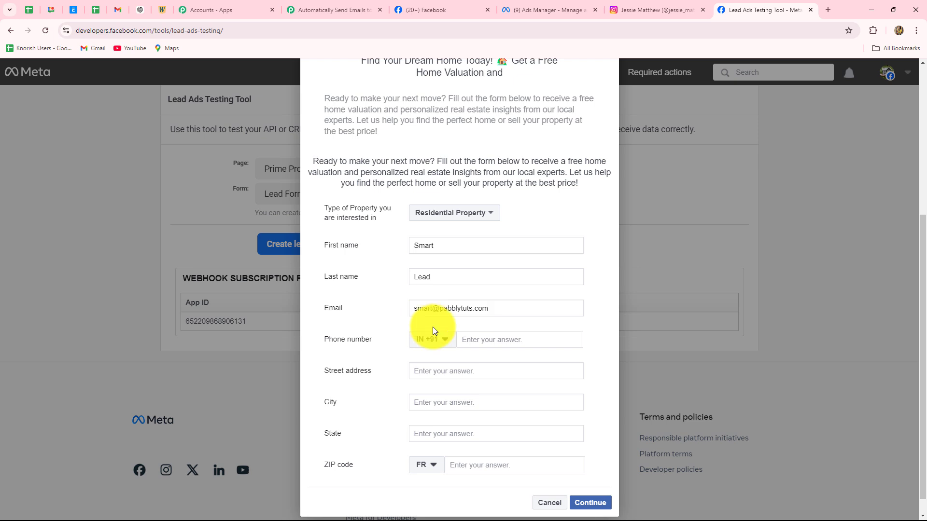
click(480, 340)
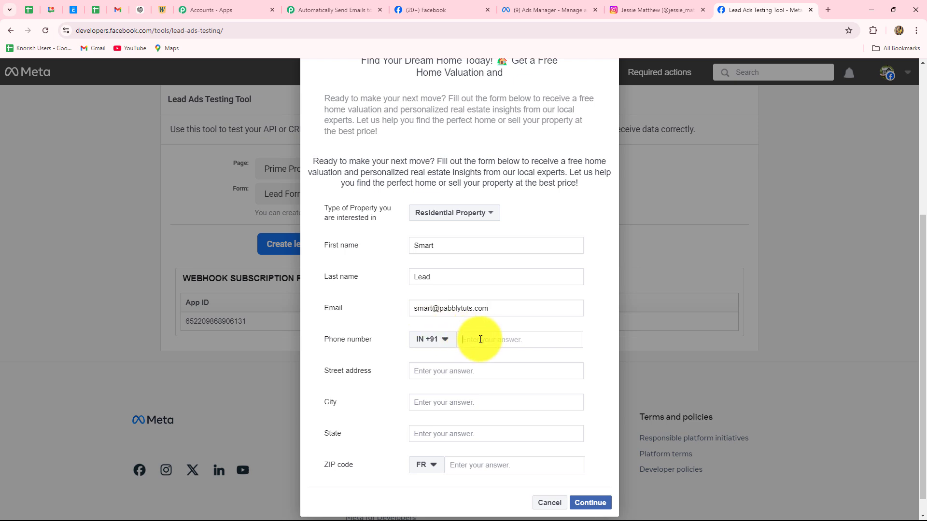
Enter the test lead's street address, city Bhopal, state MP, and ZIP code with country IN.
click(457, 372)
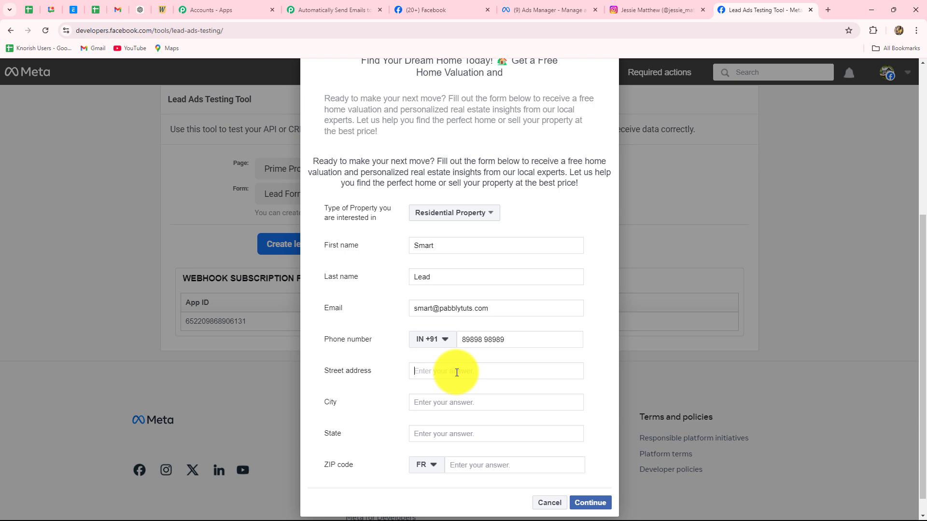
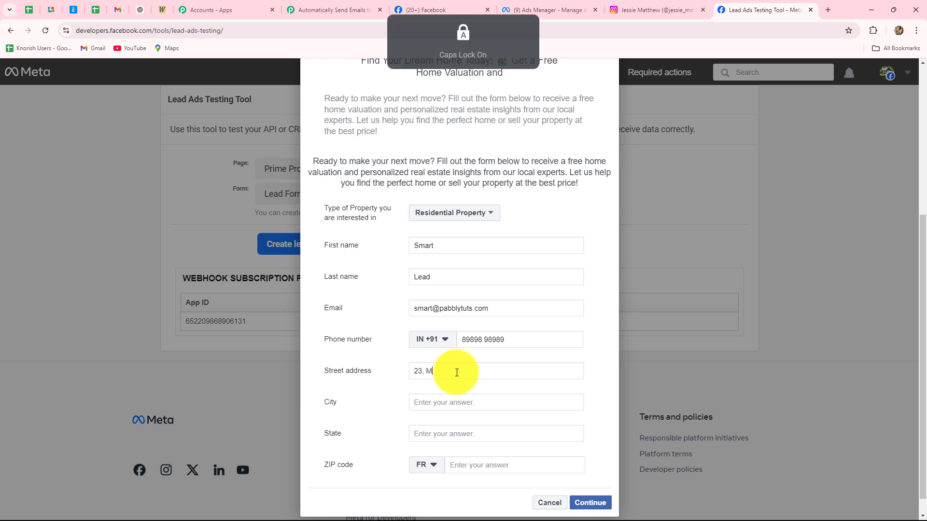
click(441, 398)
text(Bhopal)
click(436, 431)
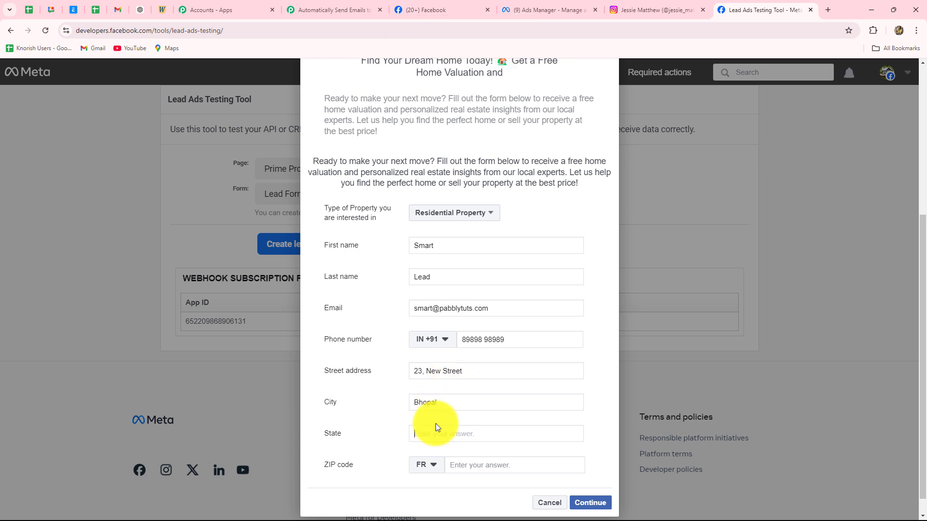
key(Caps_Lock)
text(MP)
click(424, 465)
text(IN)
key(Return)
click(447, 465)
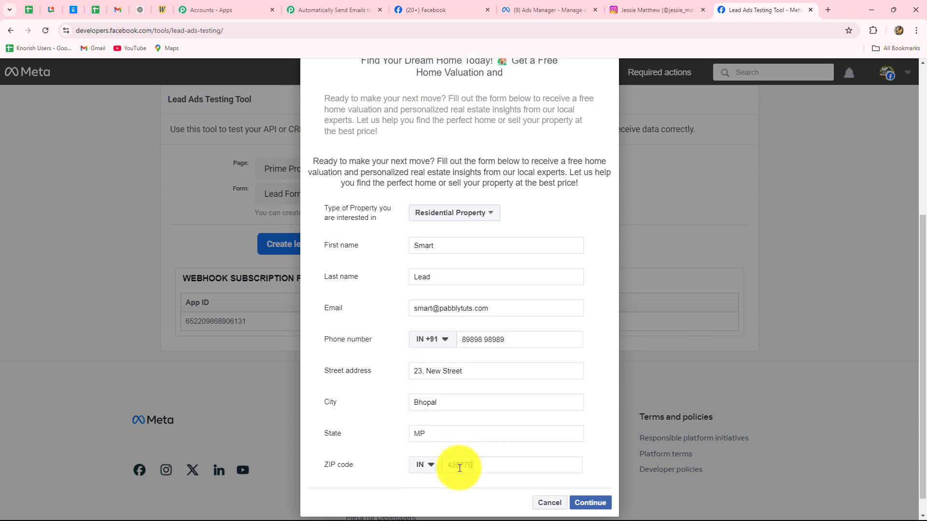
text(436776)
Submit the test lead, close the confirmation and return to the Pabbly Connect workflow.
click(588, 502)
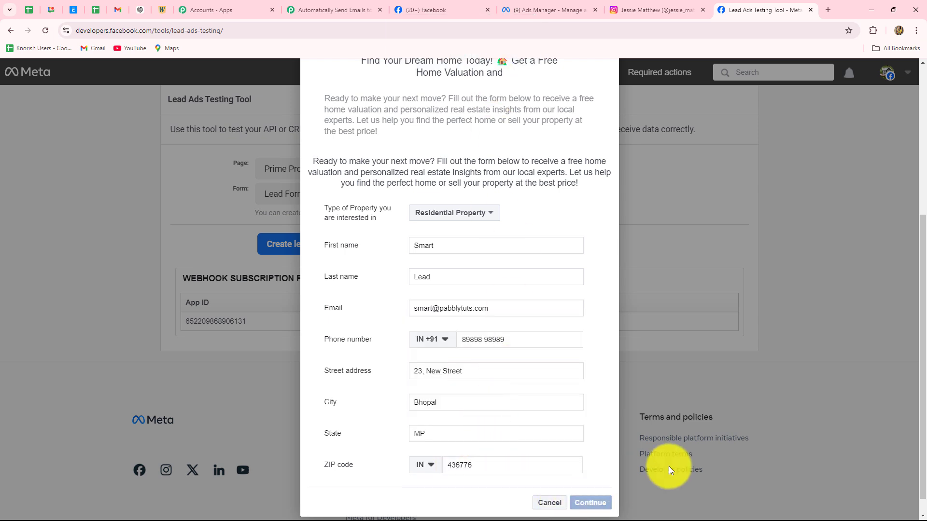
click(604, 386)
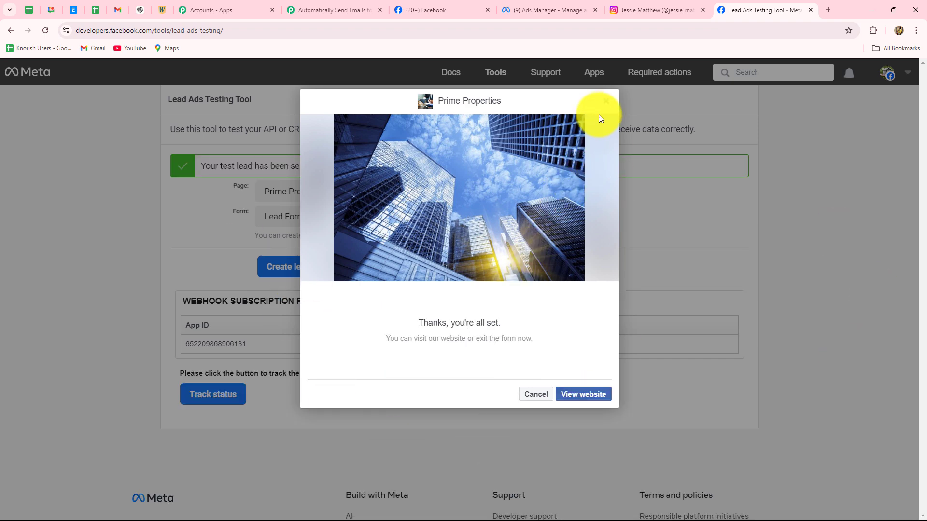
click(605, 102)
click(305, 8)
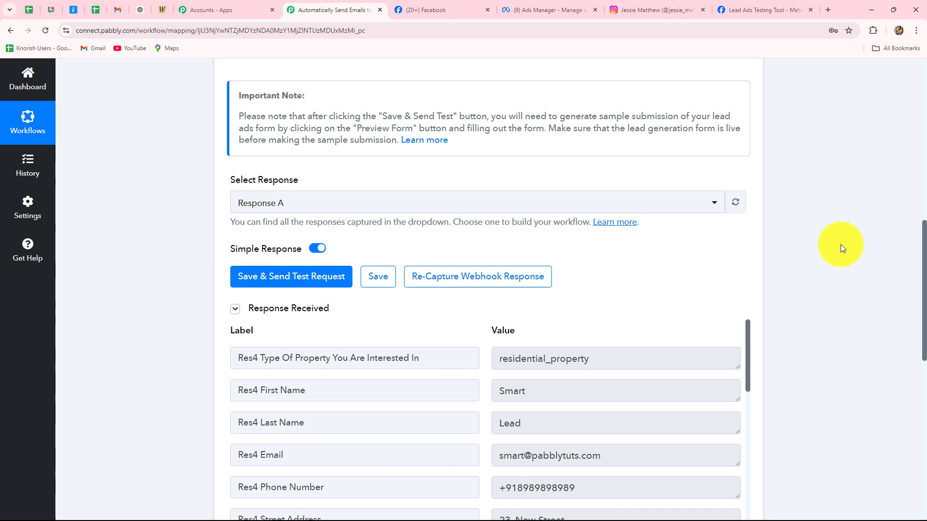
Highlight the captured residential_property and first name values in the test lead response.
scroll(841, 244, down, 4)
drag(598, 164, 475, 170)
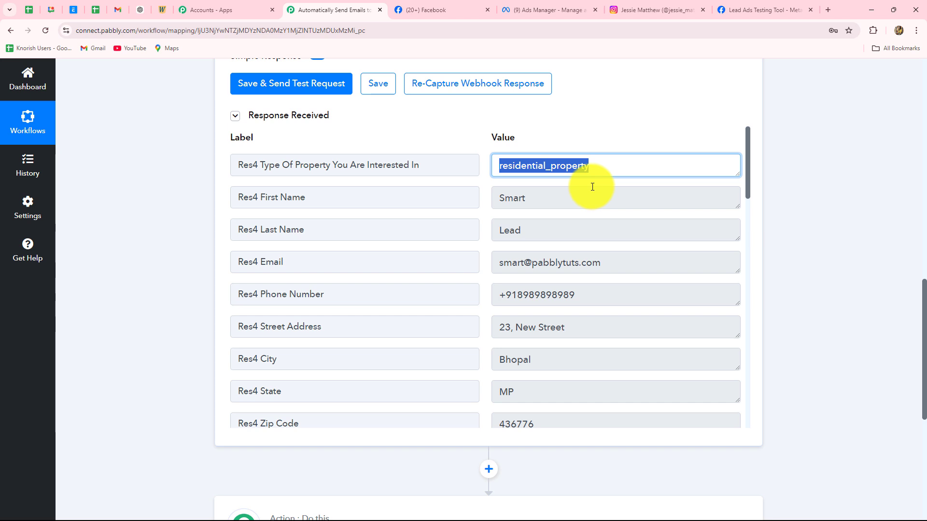
drag(546, 200, 590, 296)
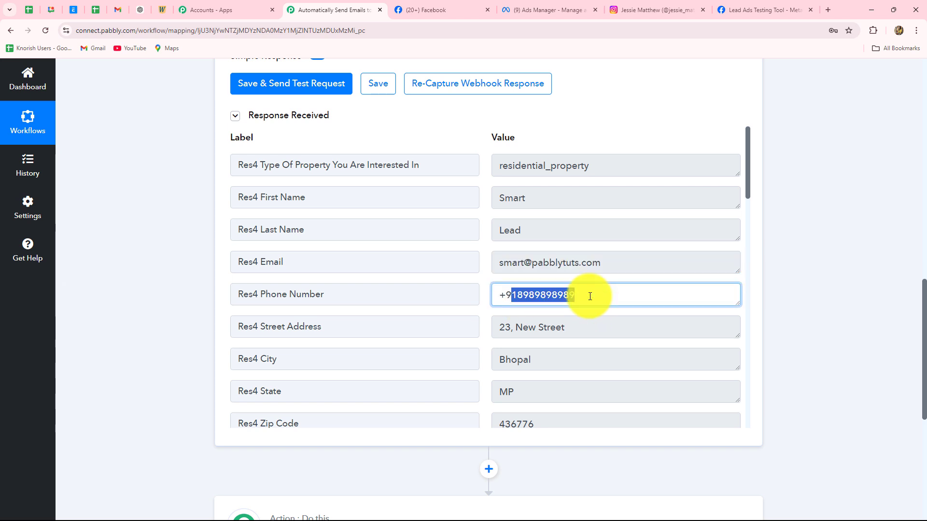
scroll(590, 297, down, 2)
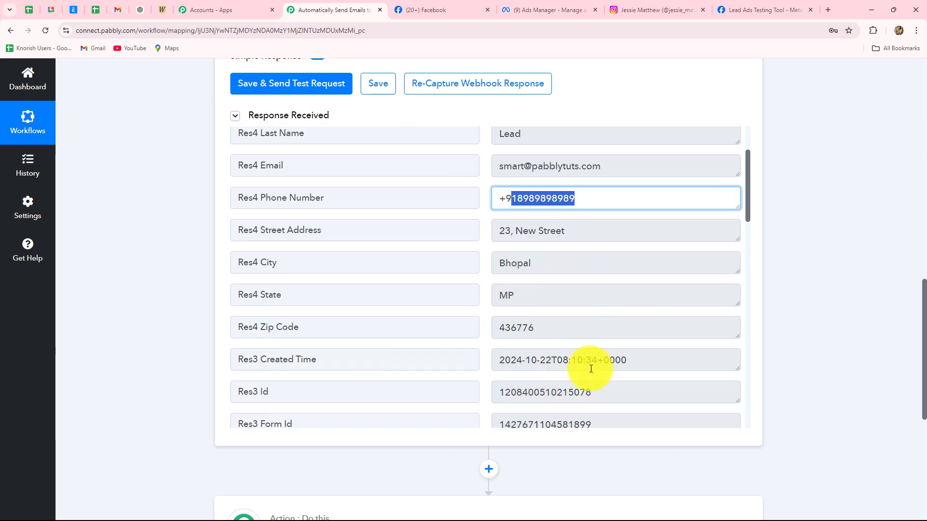
scroll(590, 368, up, 2)
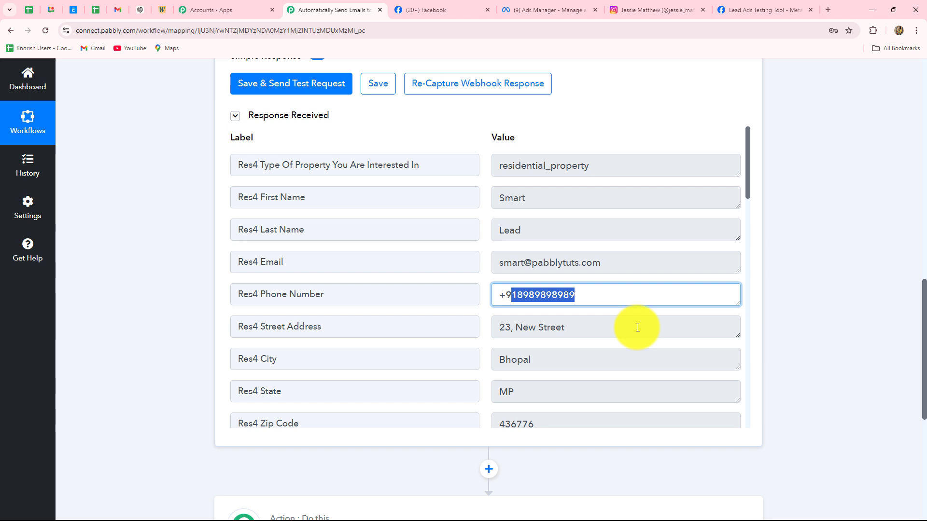
scroll(792, 271, up, 10)
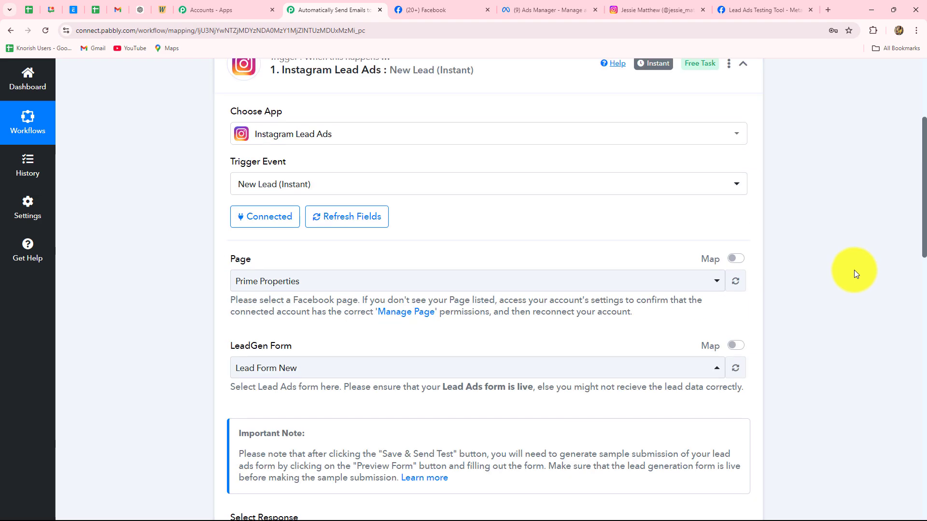
Collapse and re-expand the Instagram Lead Ads trigger, then reselect the residential_property value.
click(743, 208)
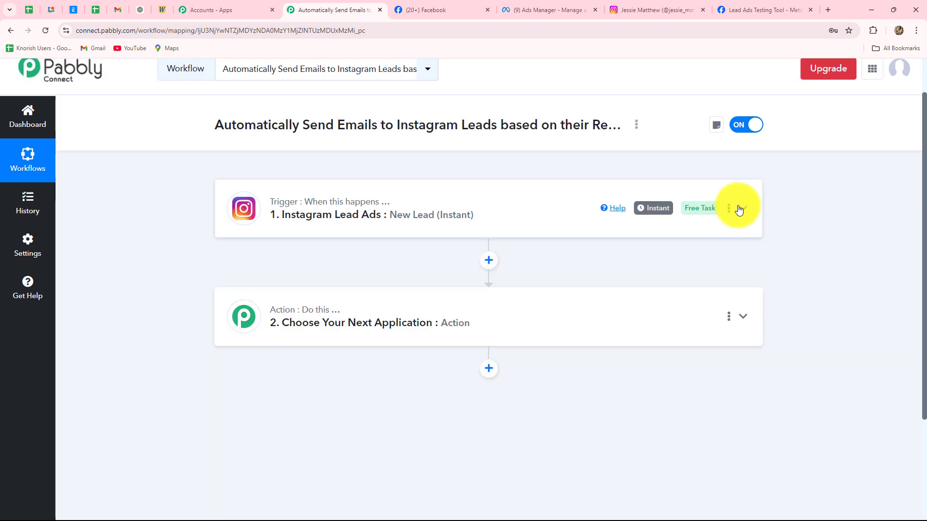
click(426, 206)
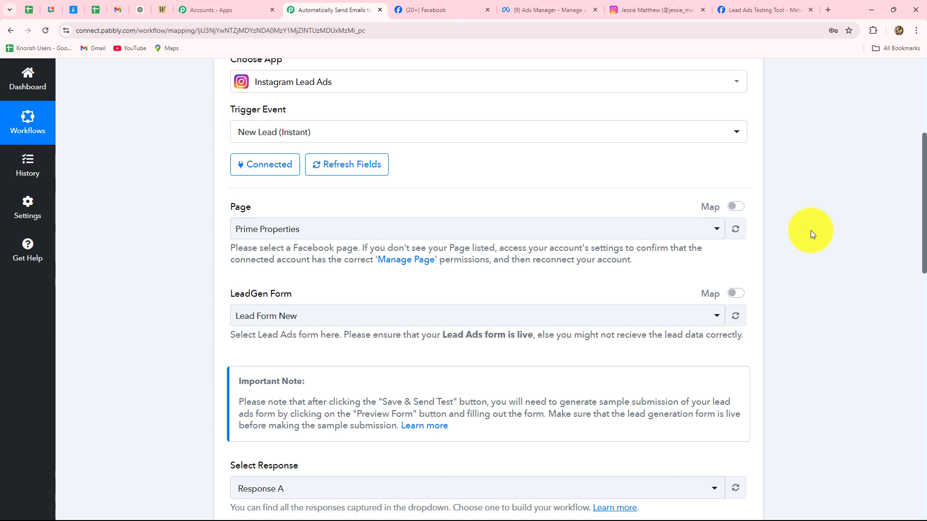
scroll(810, 230, down, 5)
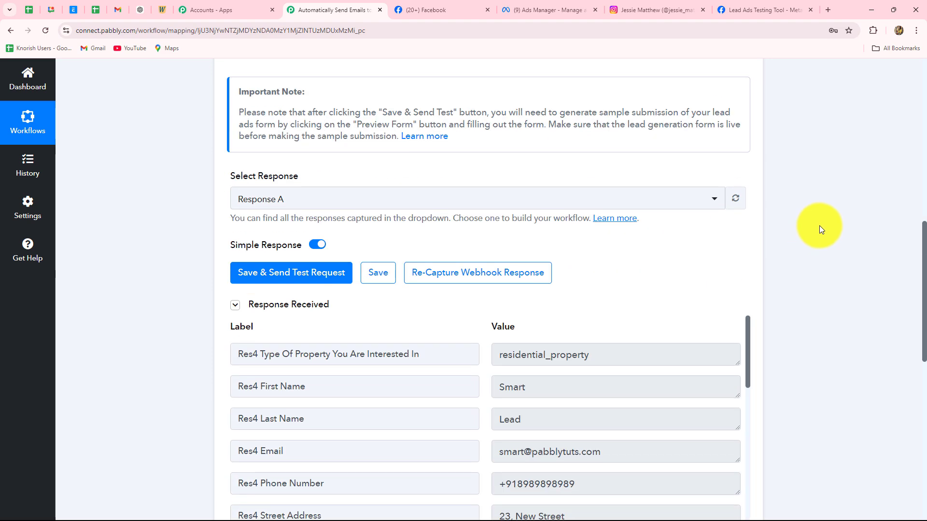
scroll(819, 225, down, 5)
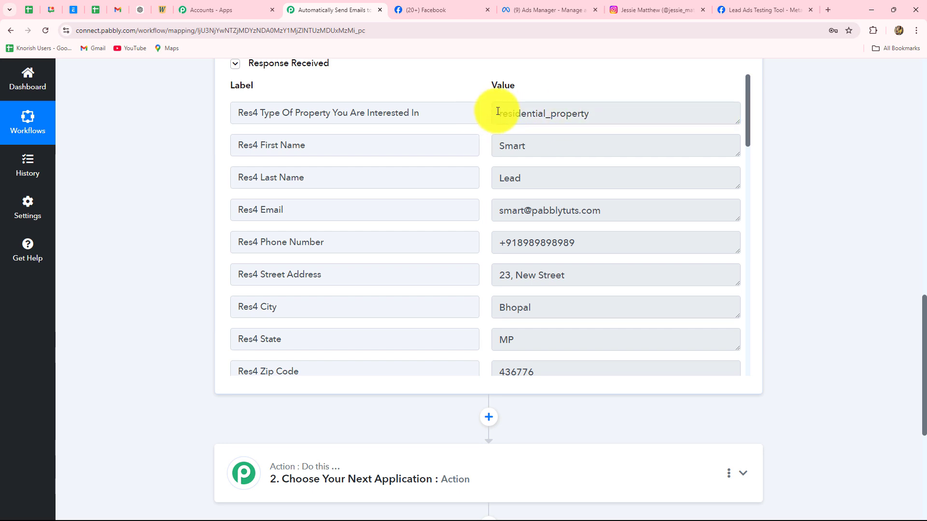
drag(499, 113, 587, 115)
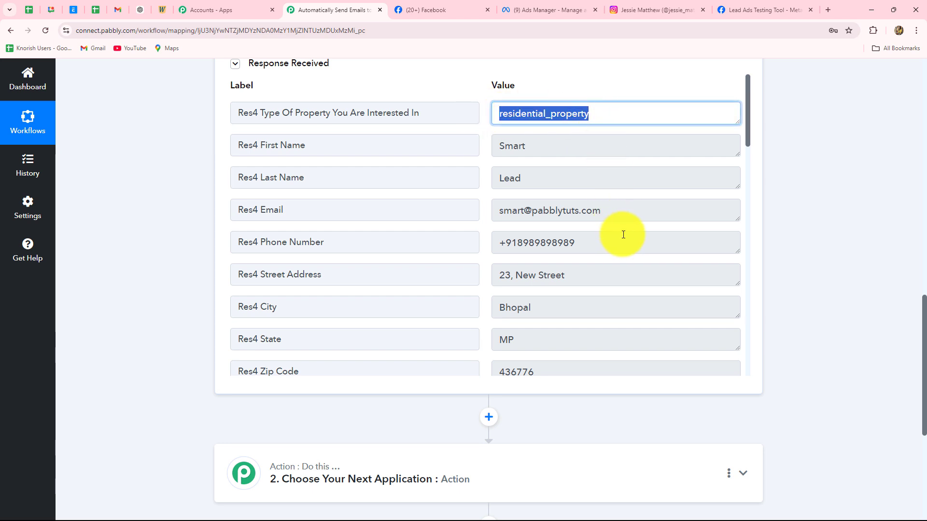
scroll(622, 261, down, 5)
scroll(765, 321, up, 3)
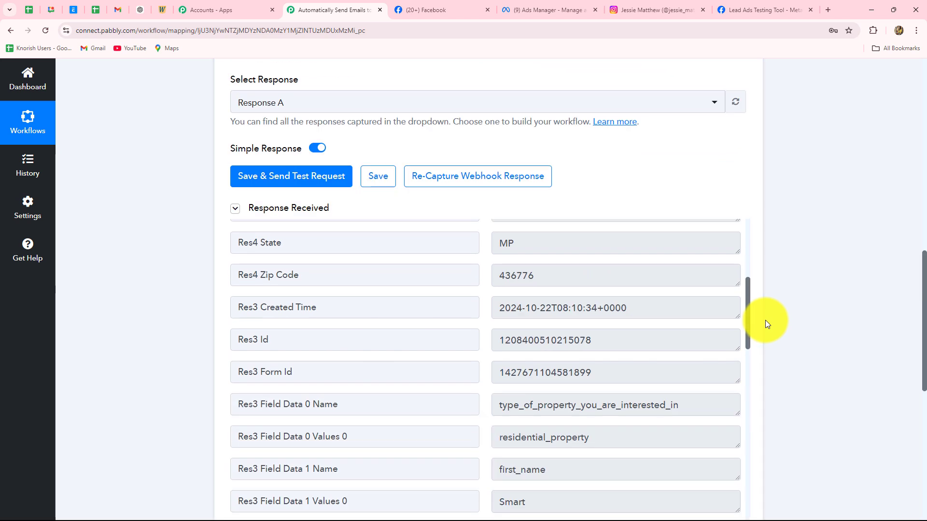
scroll(766, 320, down, 4)
scroll(780, 314, down, 5)
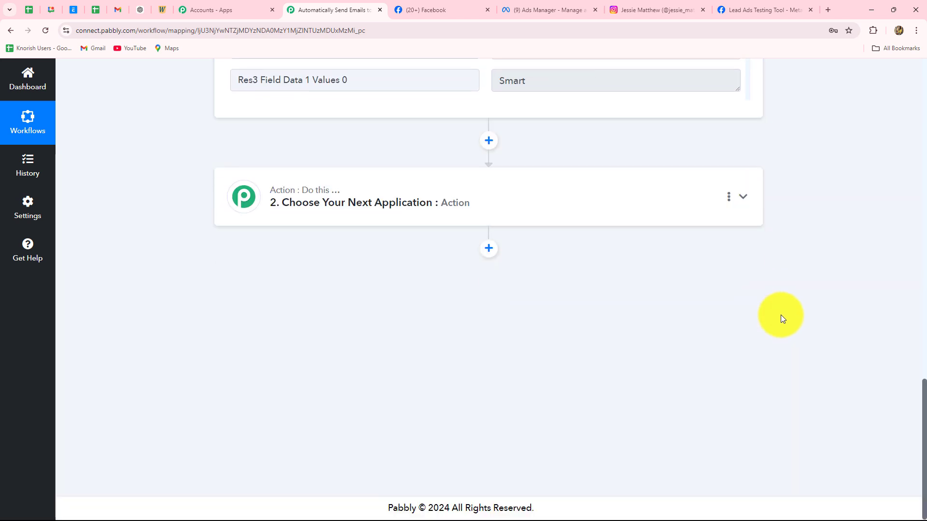
scroll(780, 314, up, 7)
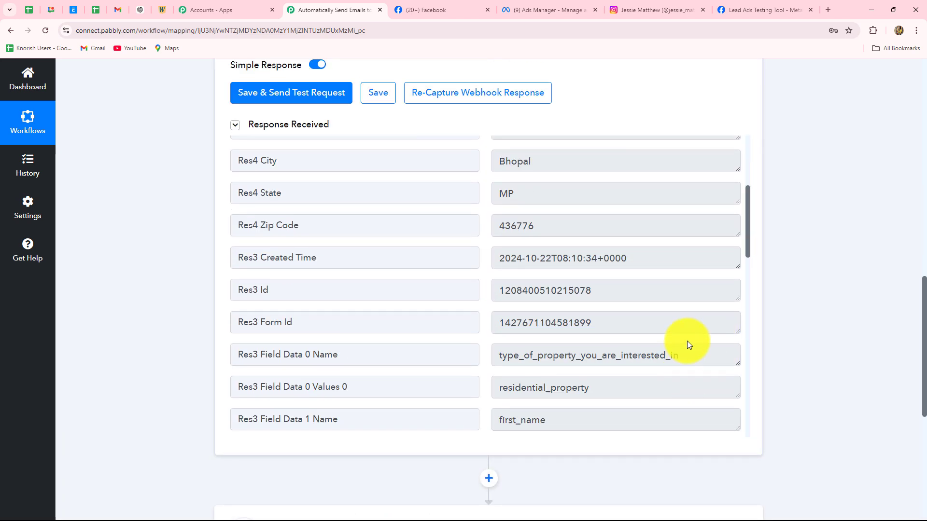
scroll(687, 341, up, 5)
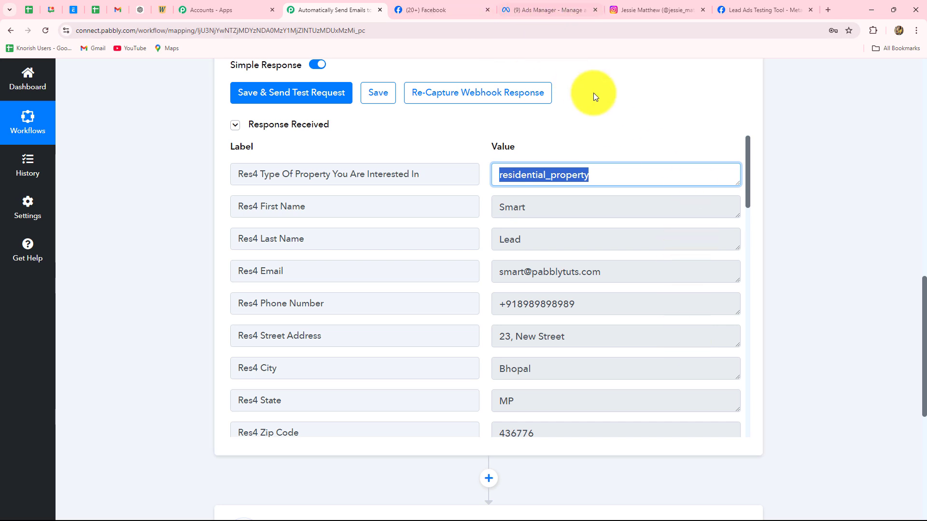
click(732, 11)
Check the Rental and Residential choices in the test form's Type of Property dropdown.
click(426, 214)
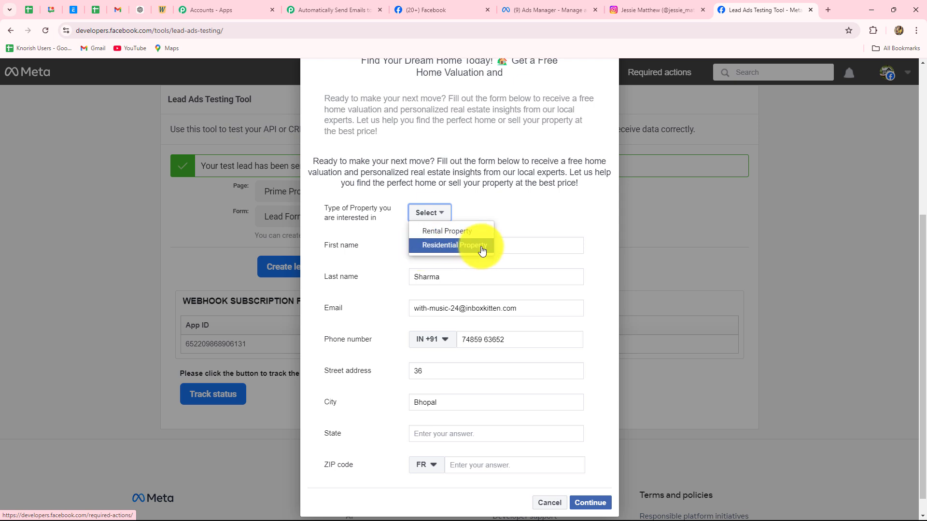
click(312, 3)
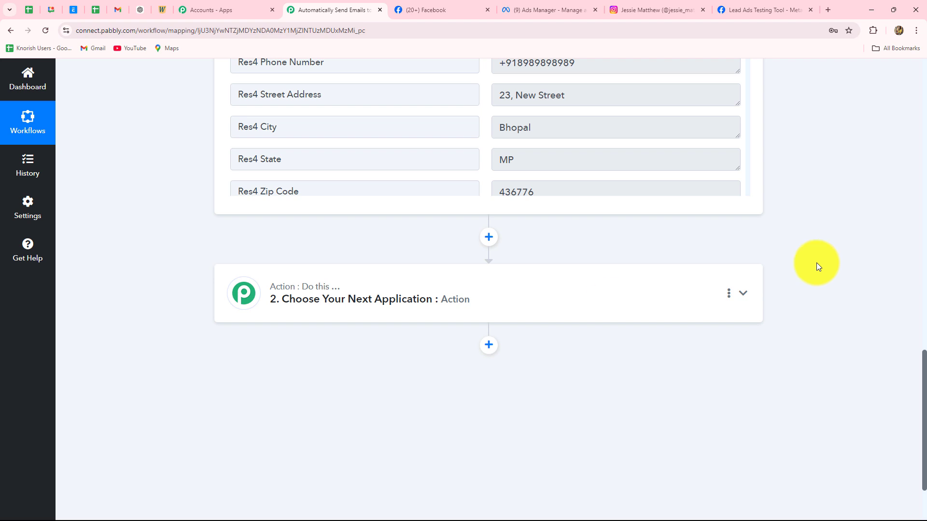
Expand the next action card and choose Router (Pabbly) as its app.
click(559, 299)
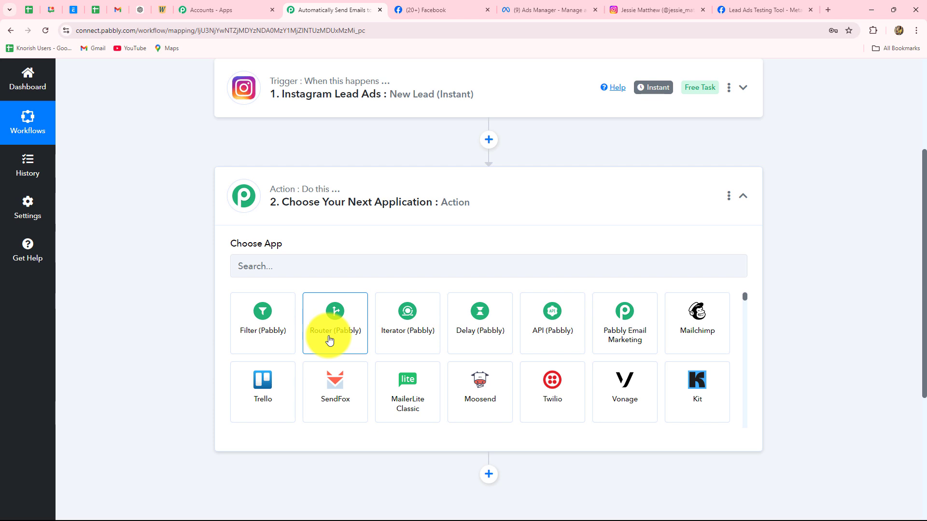
click(329, 340)
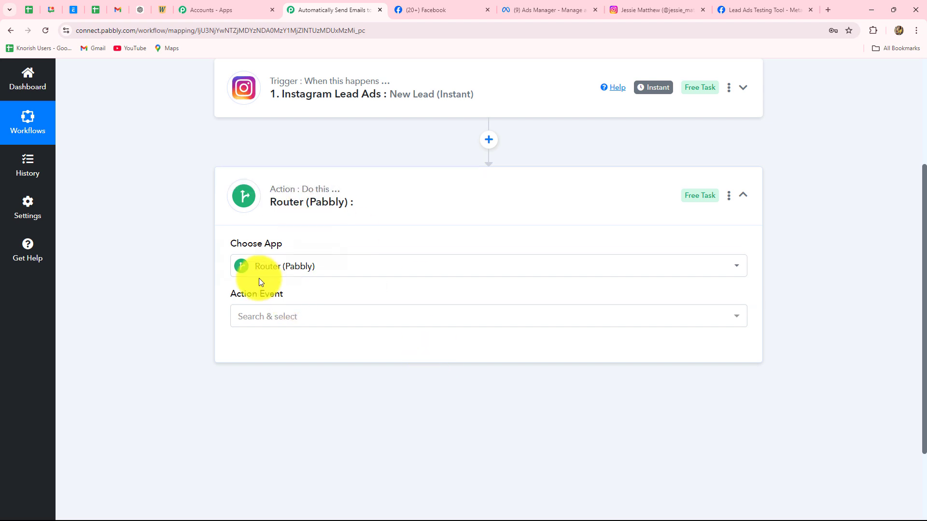
Set the Router's action event to Conditionally Run and connect it.
click(274, 319)
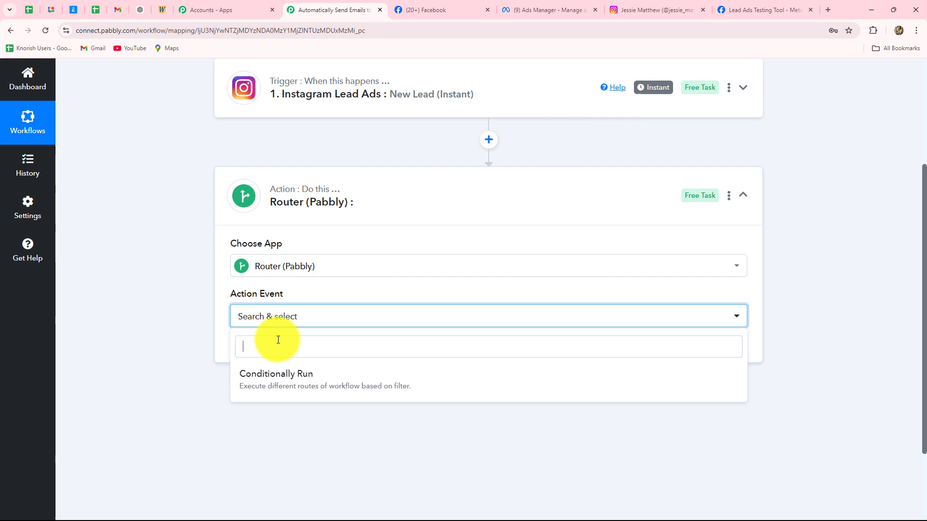
click(265, 378)
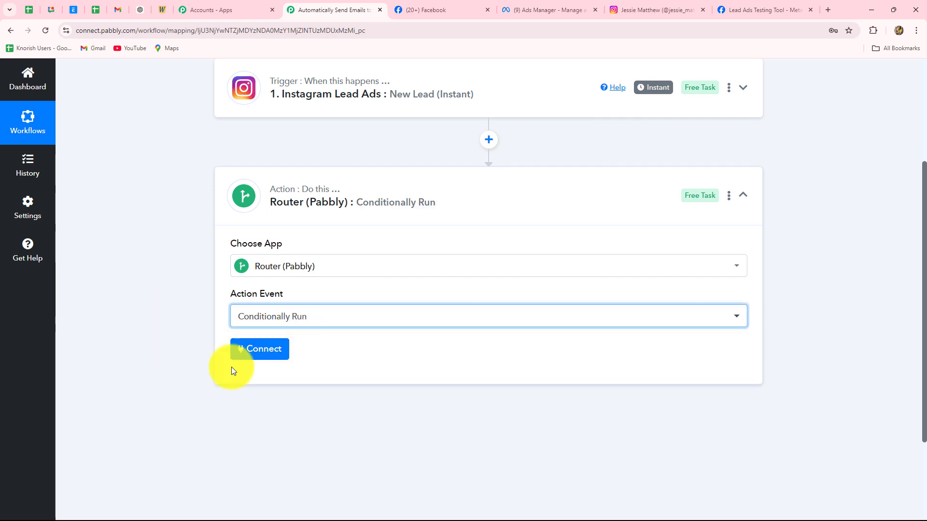
click(264, 351)
scroll(441, 320, down, 5)
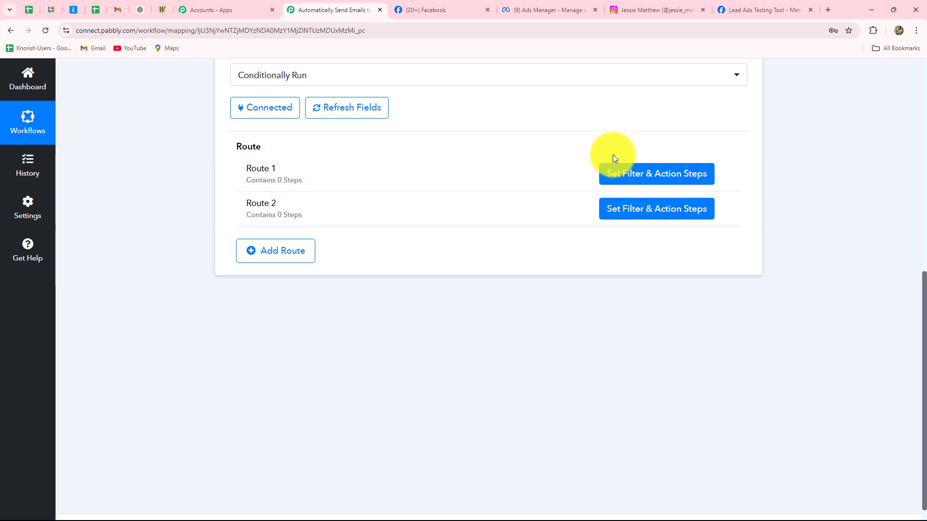
Rename Route 1 to 'Residential'.
click(725, 178)
click(668, 191)
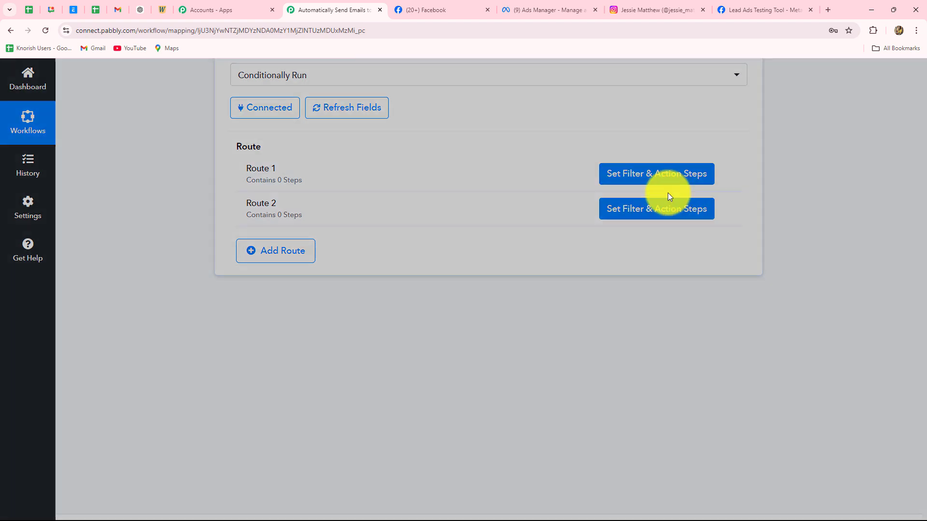
drag(358, 292, 311, 296)
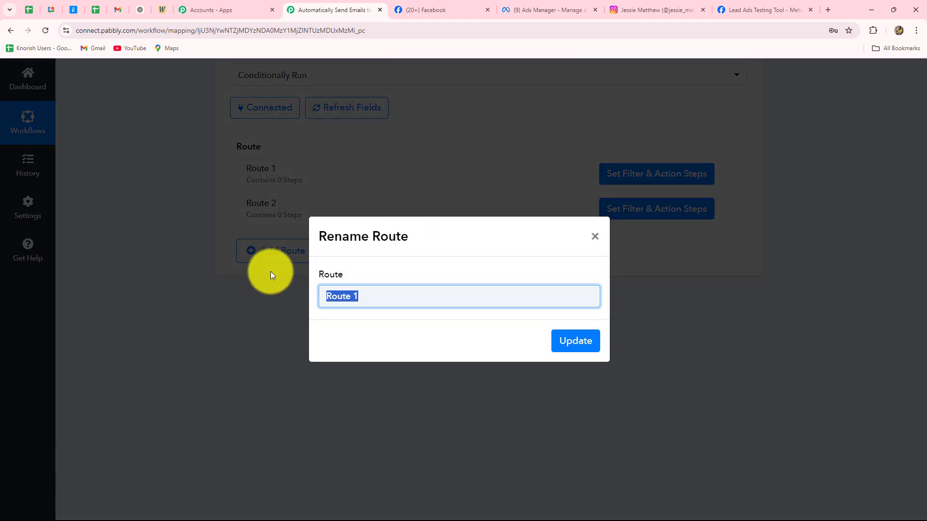
text(Residential)
click(563, 339)
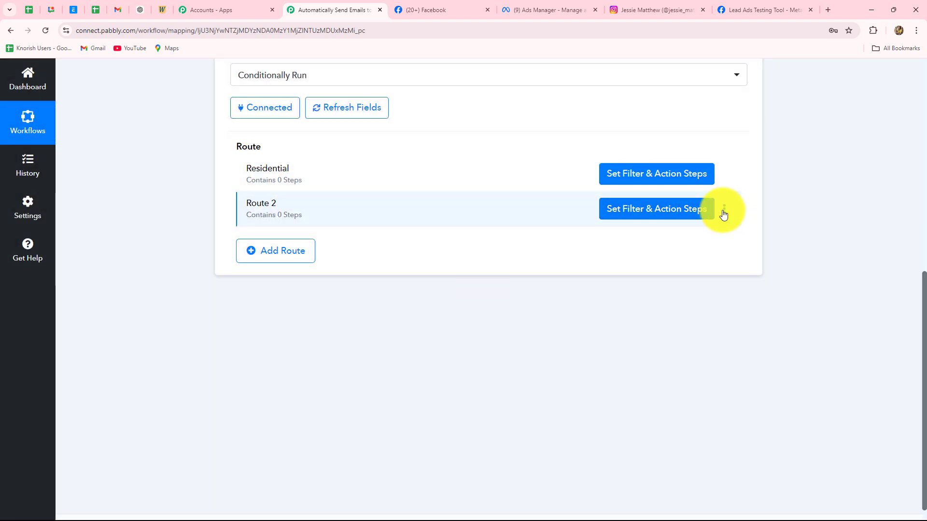
Rename Route 2 to 'Rental'.
click(724, 213)
click(659, 231)
drag(392, 295, 292, 297)
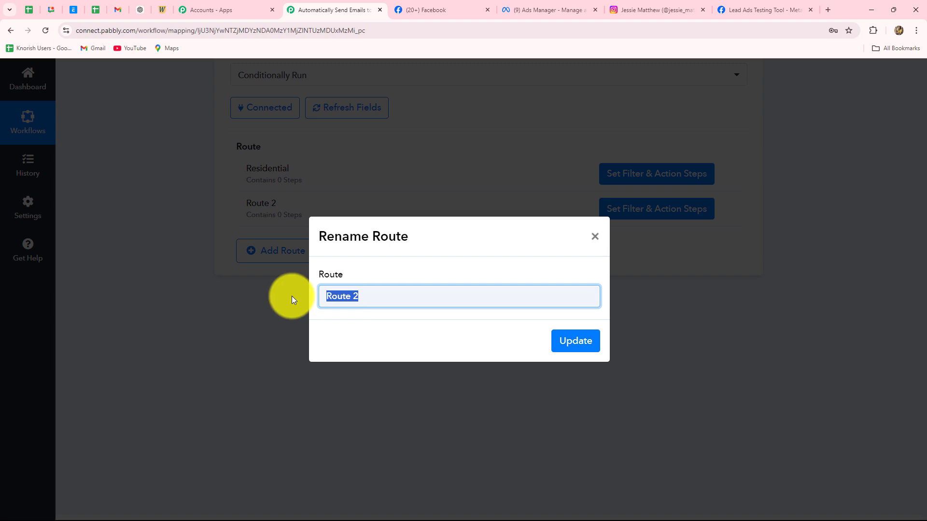
key(BackSpace)
text(Rental)
drag(377, 292, 331, 294)
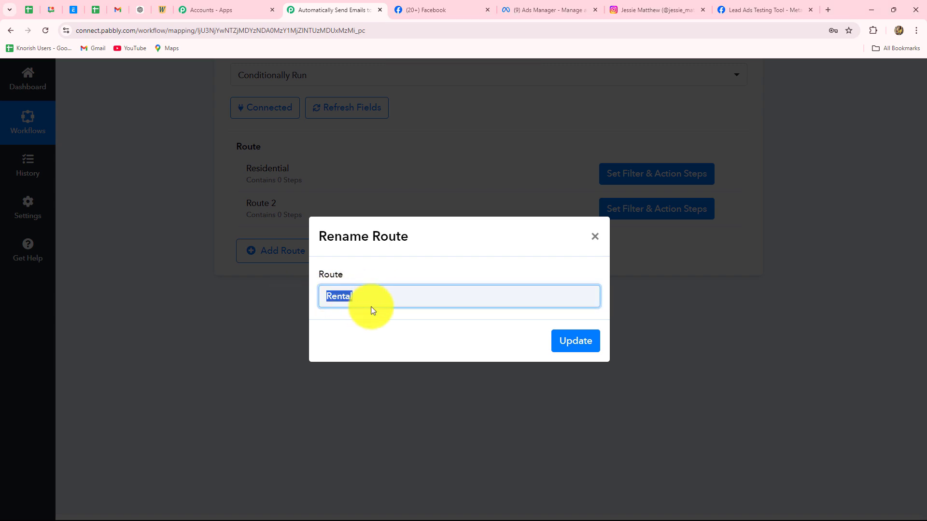
click(583, 344)
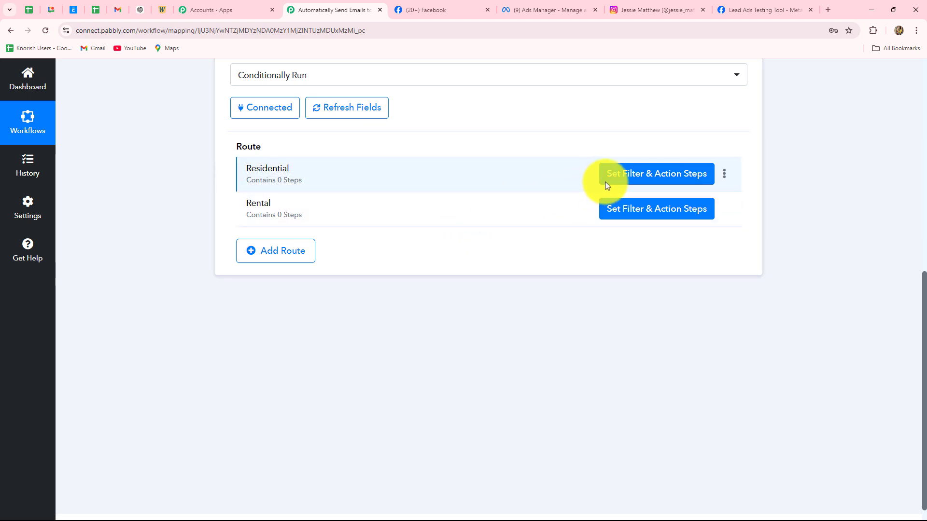
click(634, 181)
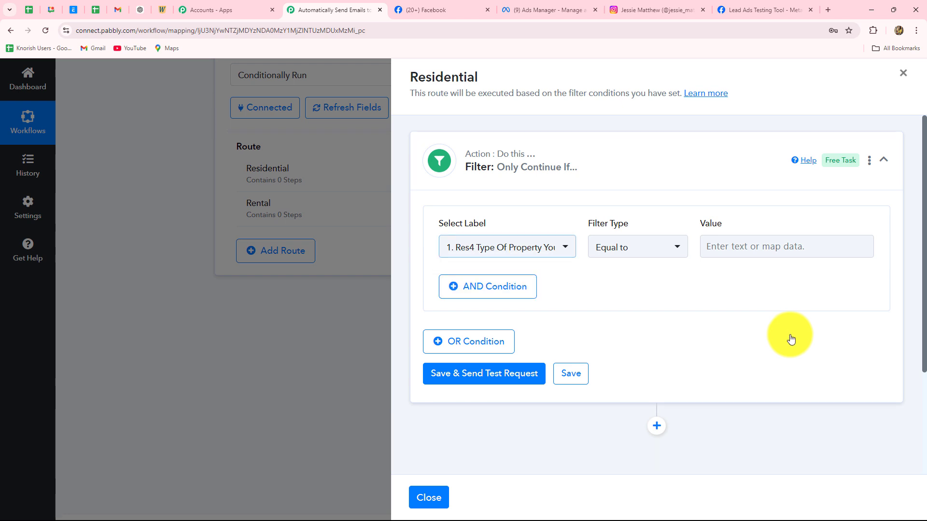
Set the Residential filter label to Res4 Type Of Property with the Equal to condition.
click(771, 247)
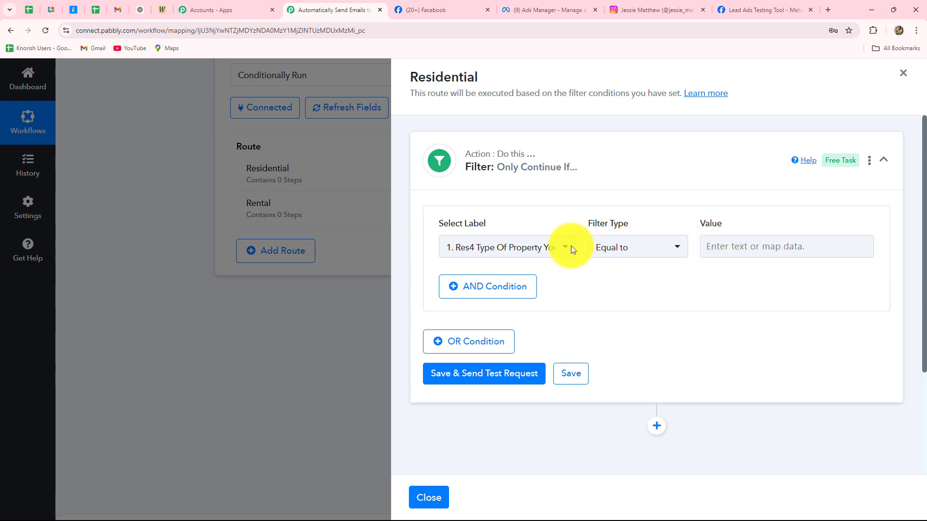
click(527, 248)
click(512, 302)
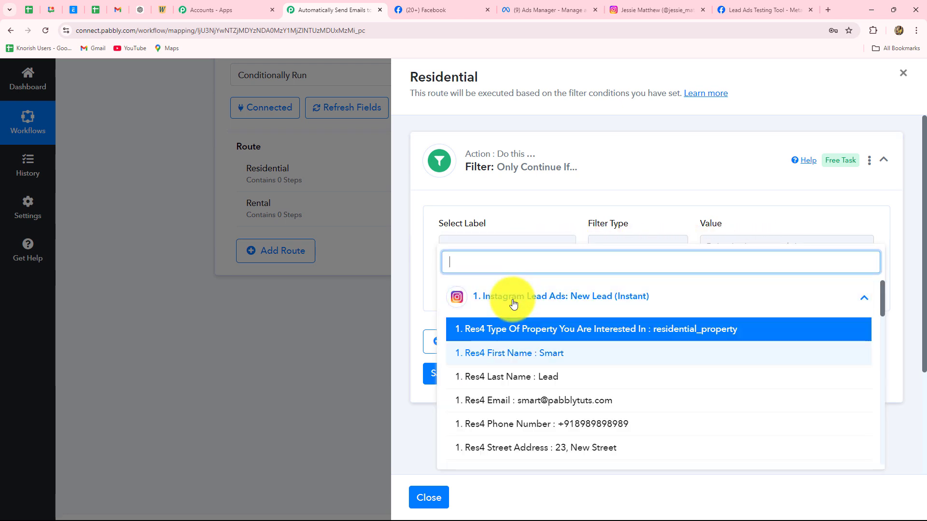
click(711, 335)
click(636, 247)
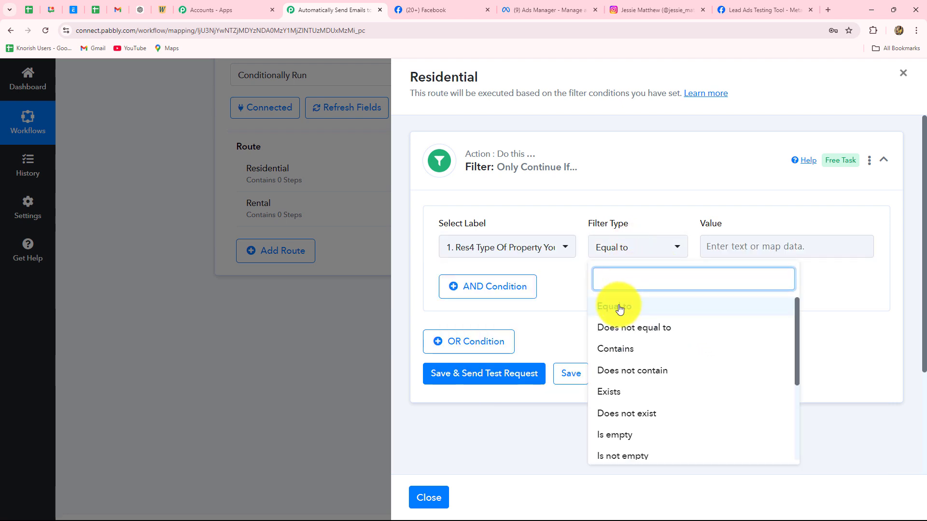
click(771, 306)
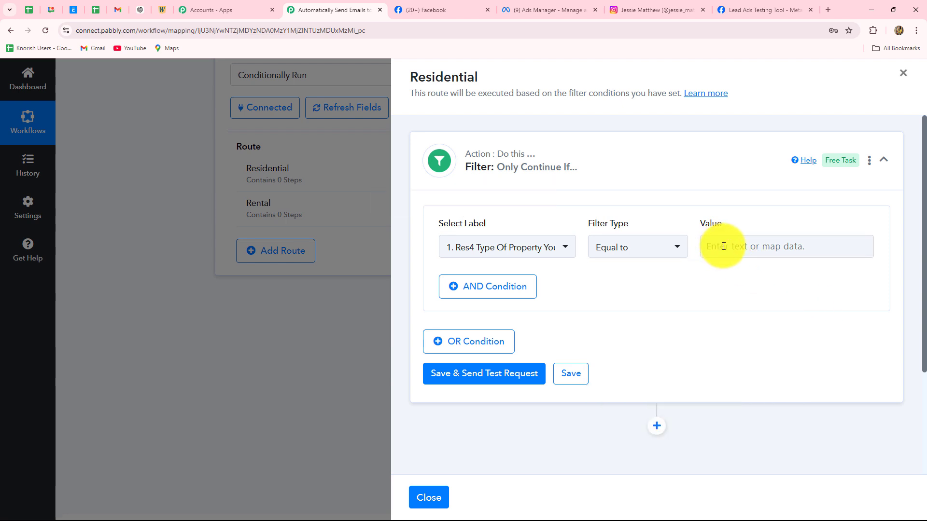
Enter 'rensidential_property' as the Residential filter's comparison value.
click(724, 246)
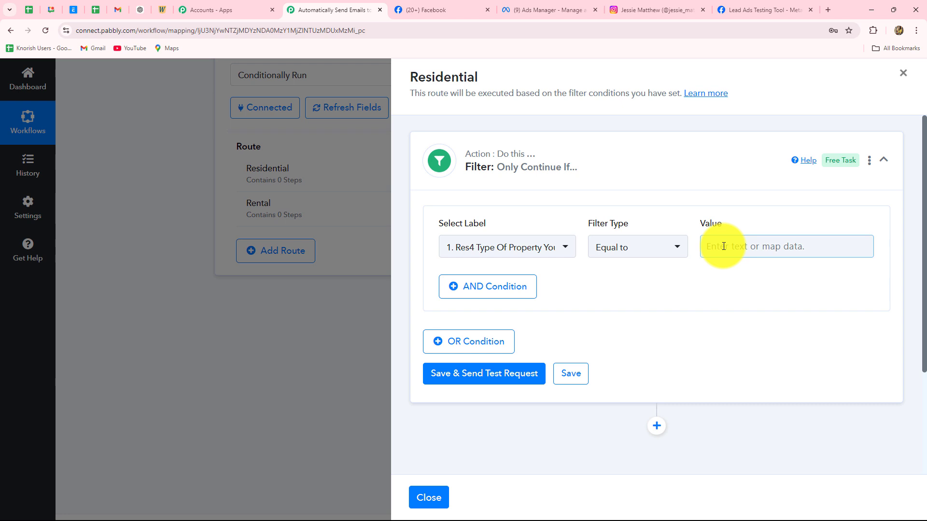
click(724, 246)
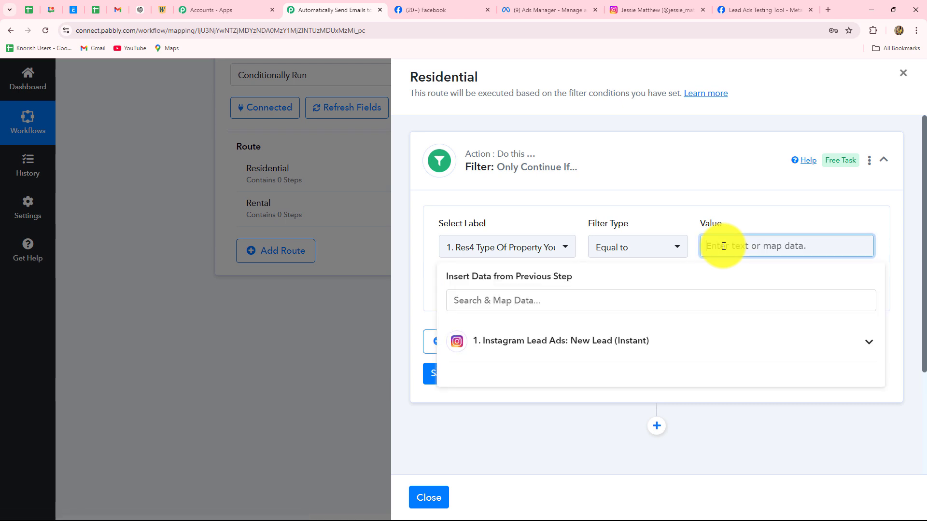
text(rensidential_property)
Confirm the property type label and comparison value, then collapse the filter card.
click(523, 248)
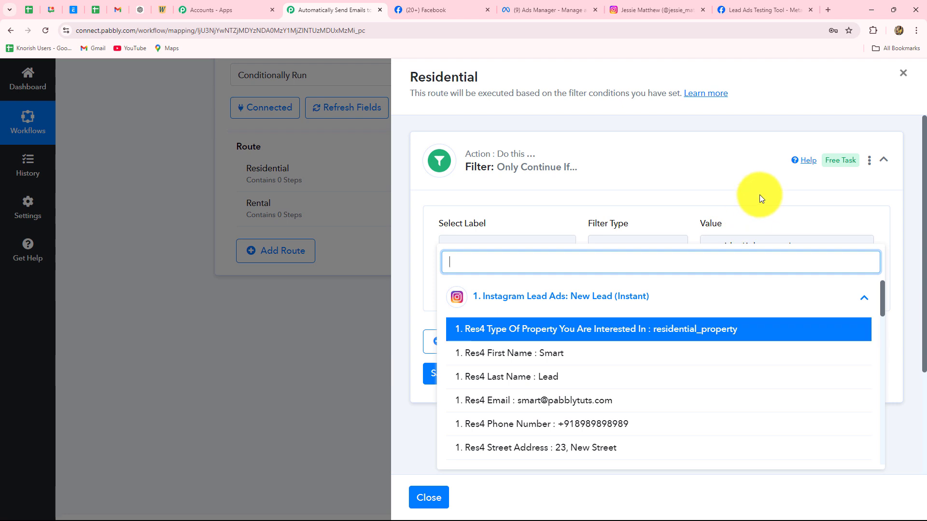
key(Return)
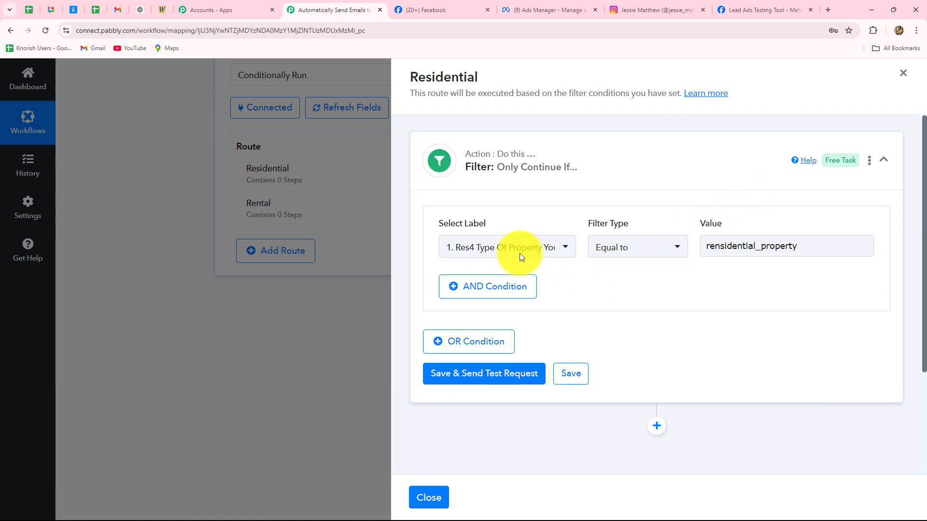
click(505, 252)
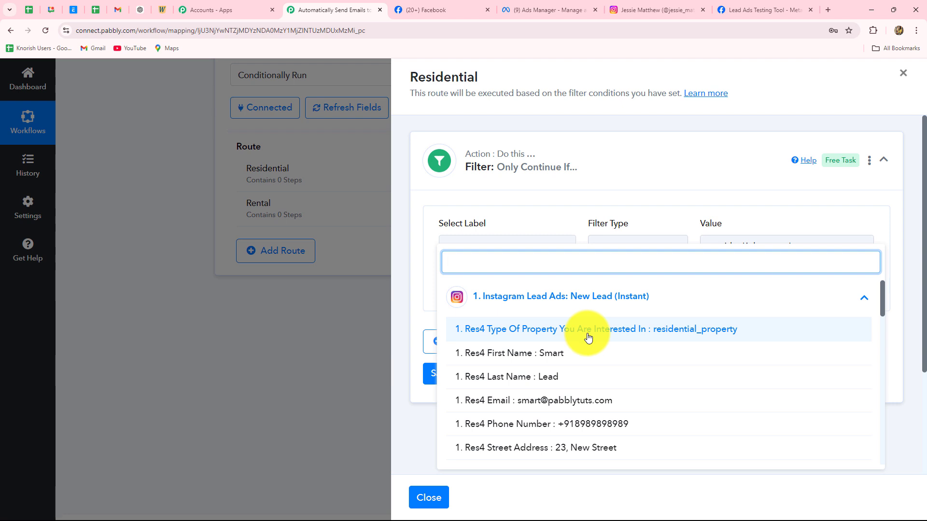
click(426, 221)
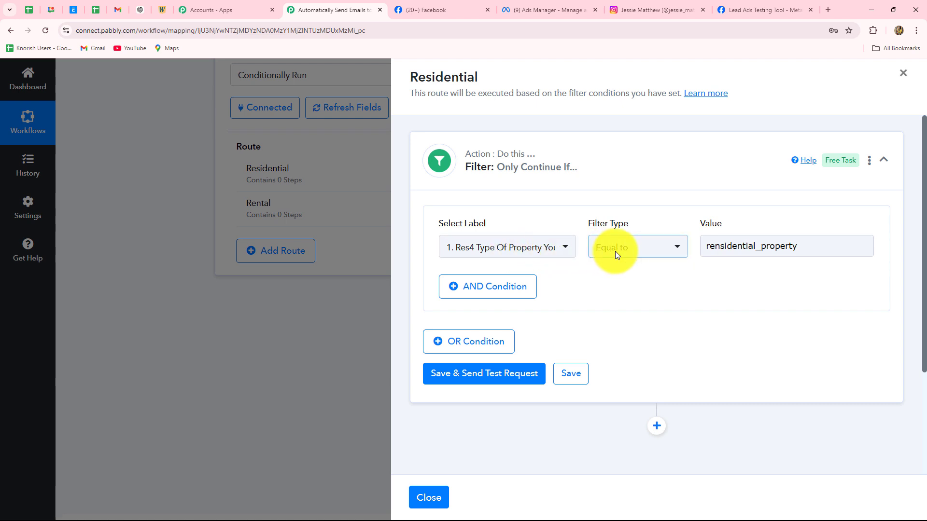
drag(705, 247, 799, 247)
click(799, 247)
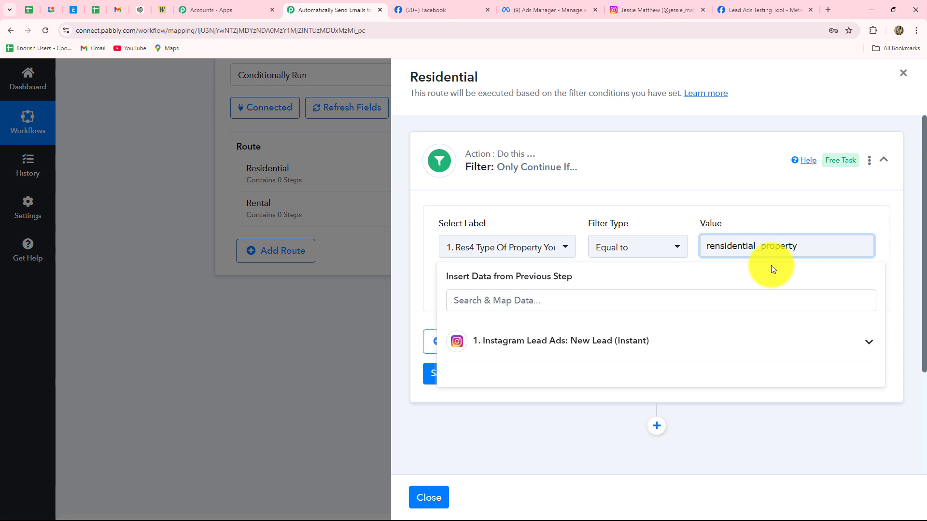
click(727, 156)
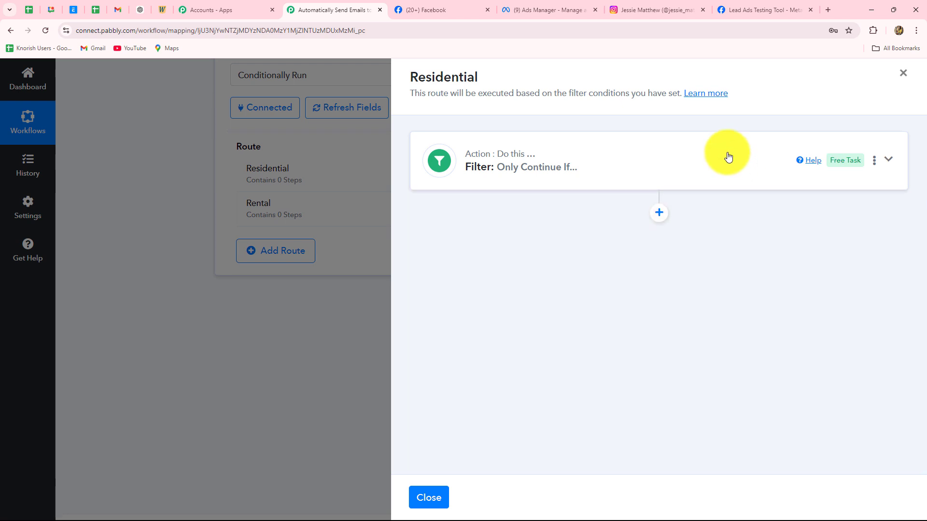
Save and test the Residential filter, confirming Status success and 'Condition is true'.
click(728, 156)
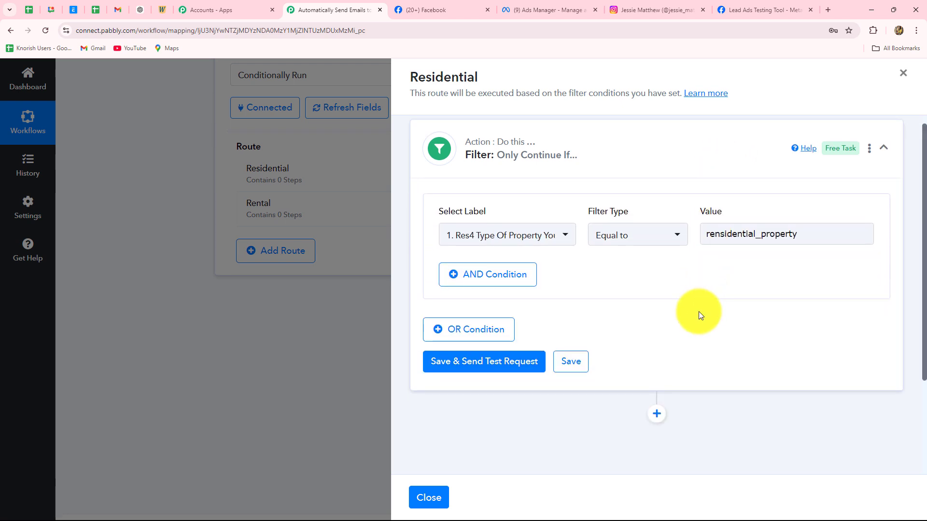
scroll(701, 315, down, 2)
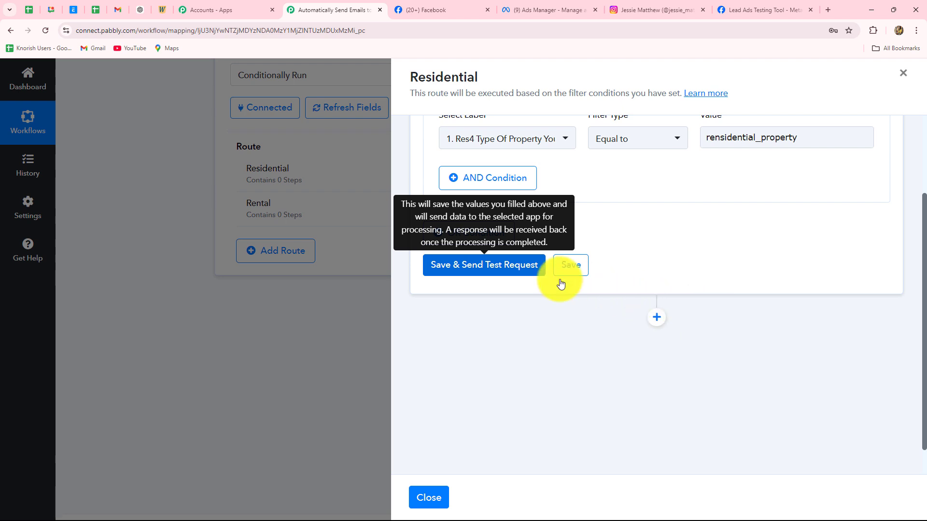
drag(665, 344, 750, 381)
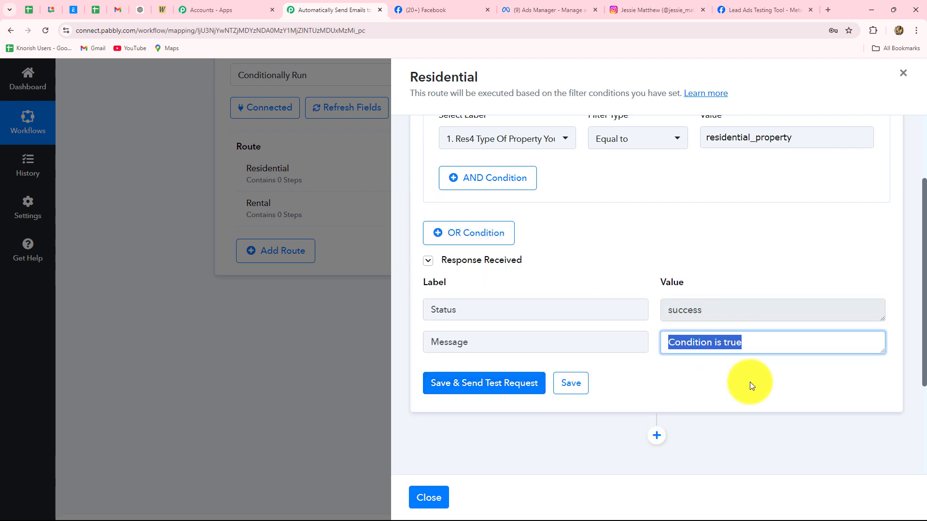
click(749, 382)
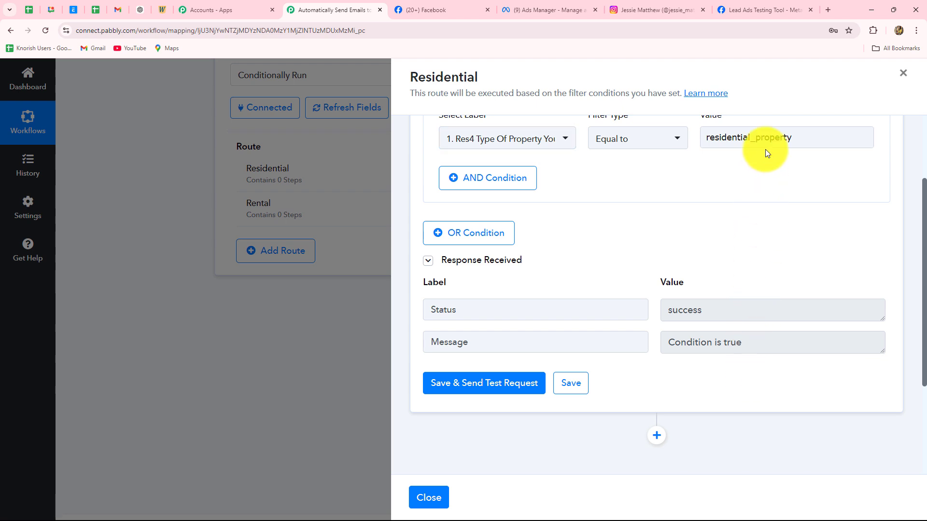
scroll(738, 322, down, 3)
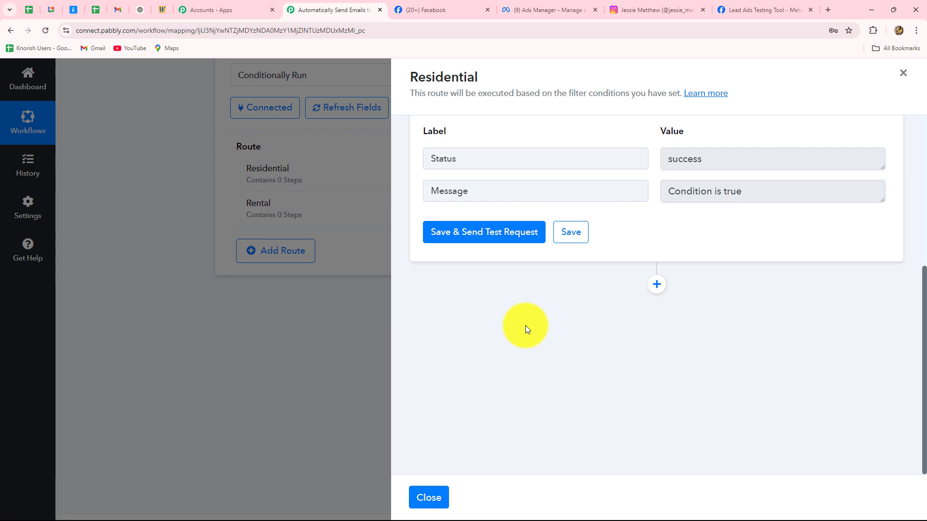
Add a step after the Residential filter, searching 'smt' to choose SMTP (Pabbly).
click(655, 285)
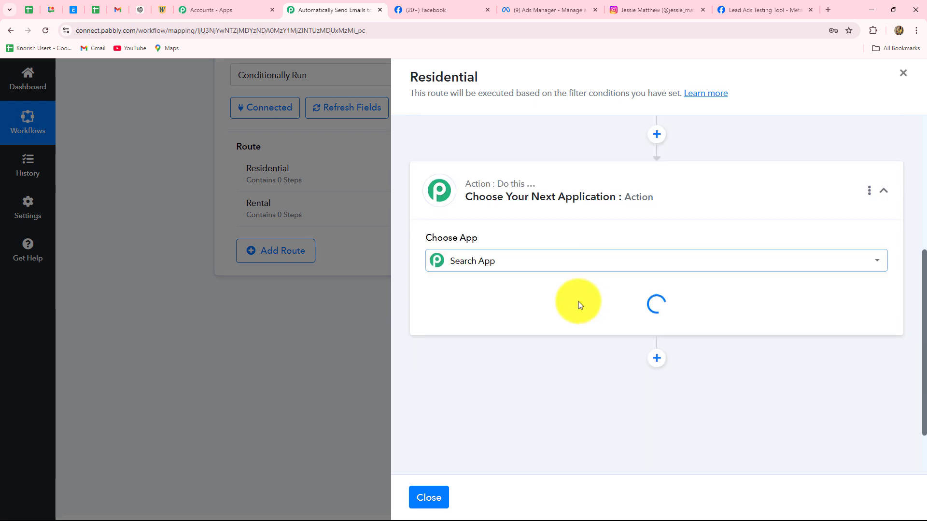
click(485, 320)
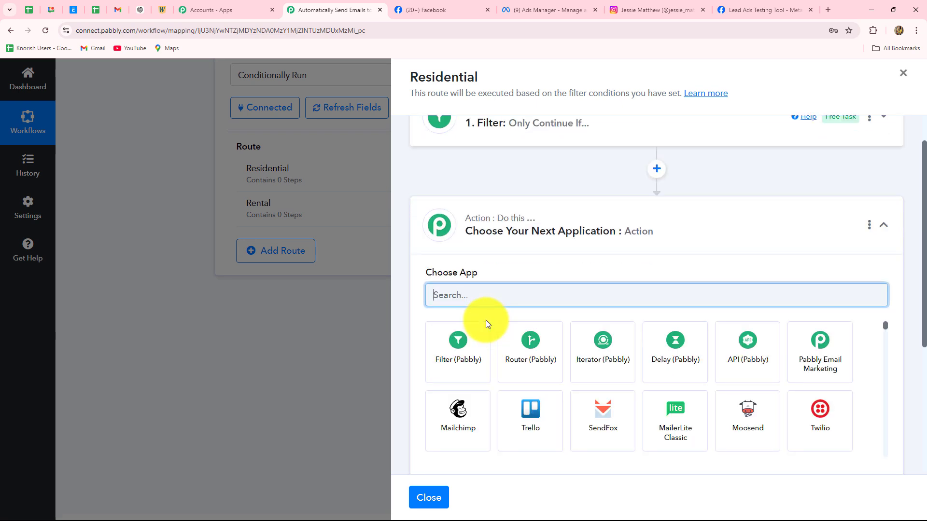
text(smt)
click(455, 357)
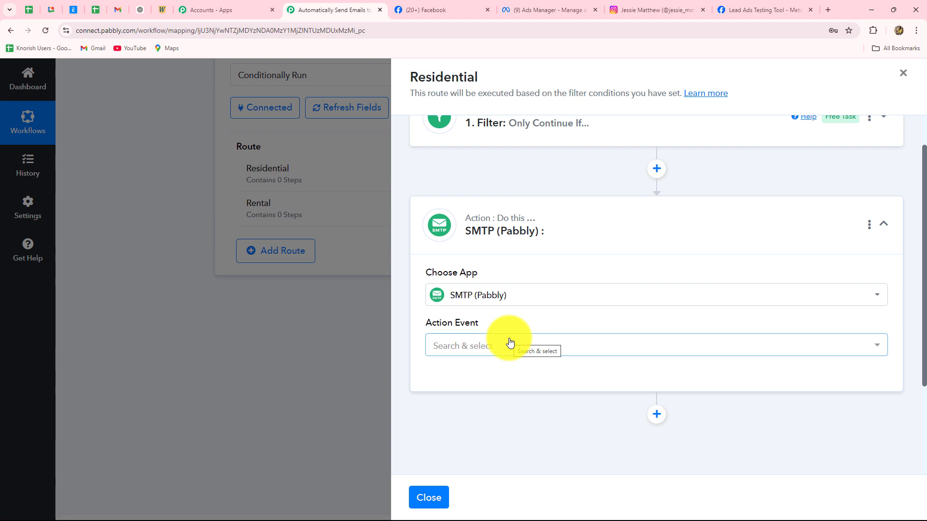
Set the SMTP step's action event to Send Email and start connecting.
click(487, 347)
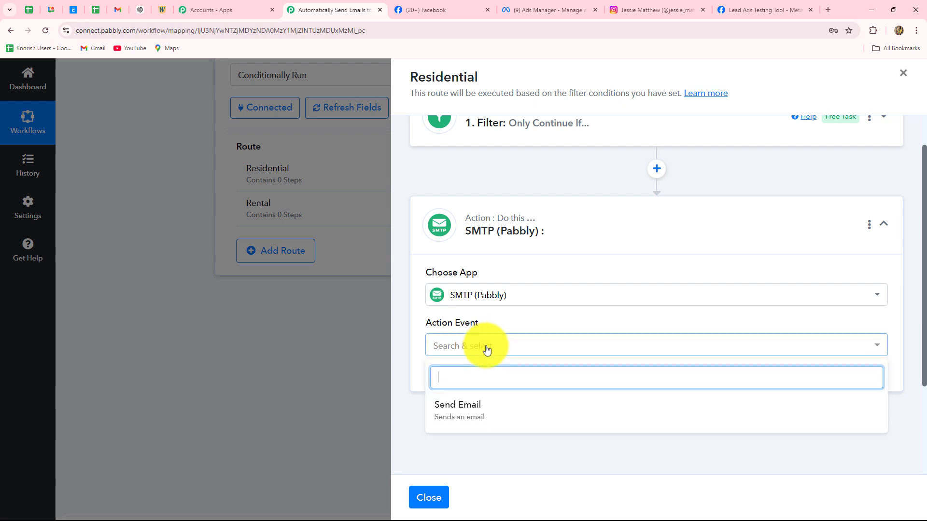
click(480, 408)
click(468, 380)
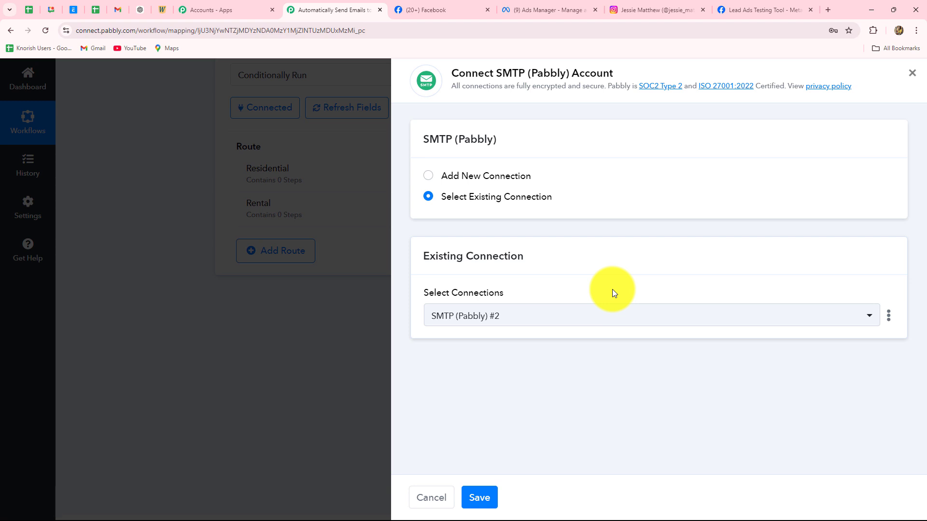
Link the step to the existing SMTP (Pabbly) #2 connection instead of a new one.
click(429, 181)
scroll(611, 269, down, 4)
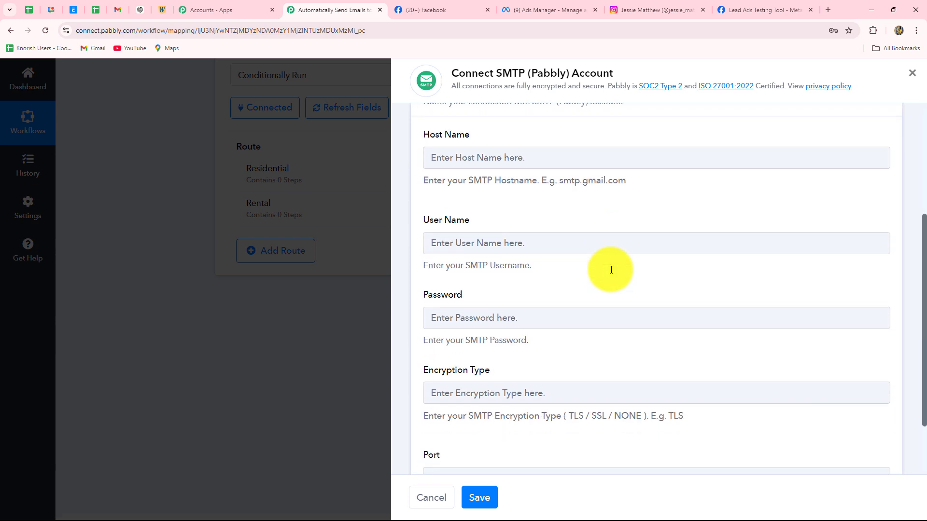
scroll(611, 273, up, 1)
scroll(610, 269, up, 3)
scroll(611, 270, down, 4)
scroll(612, 273, down, 2)
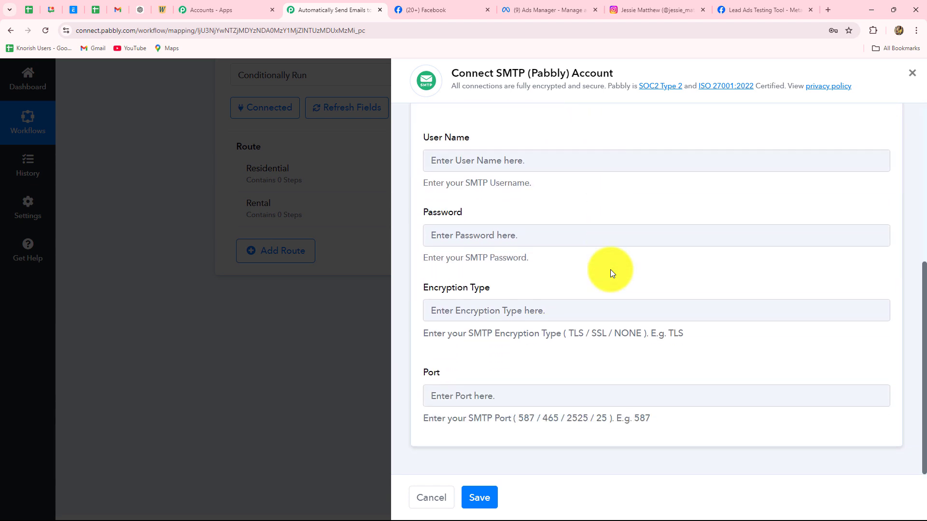
scroll(610, 273, up, 5)
scroll(610, 273, up, 2)
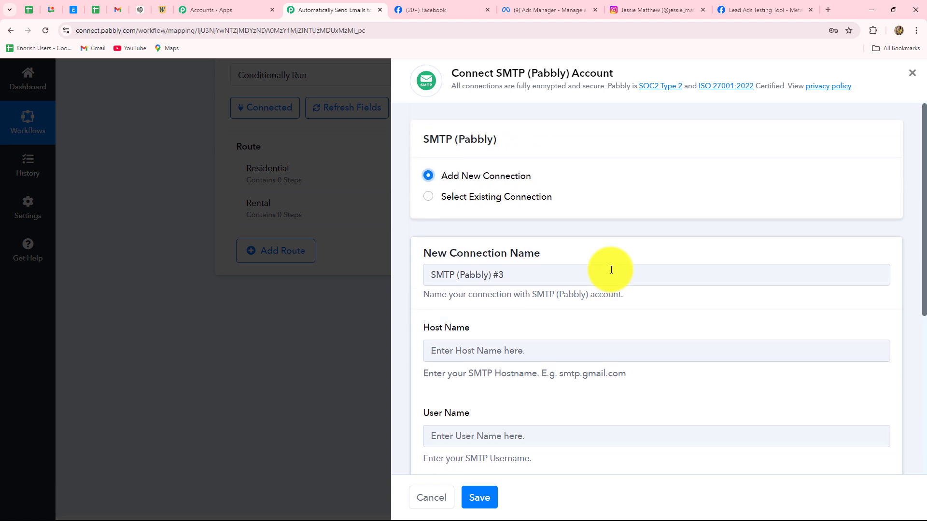
scroll(611, 270, down, 4)
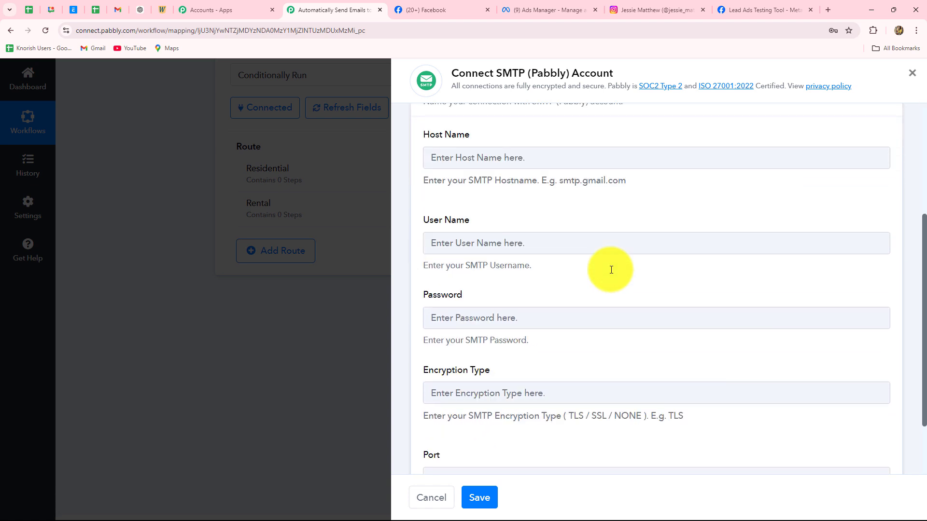
scroll(523, 373, down, 2)
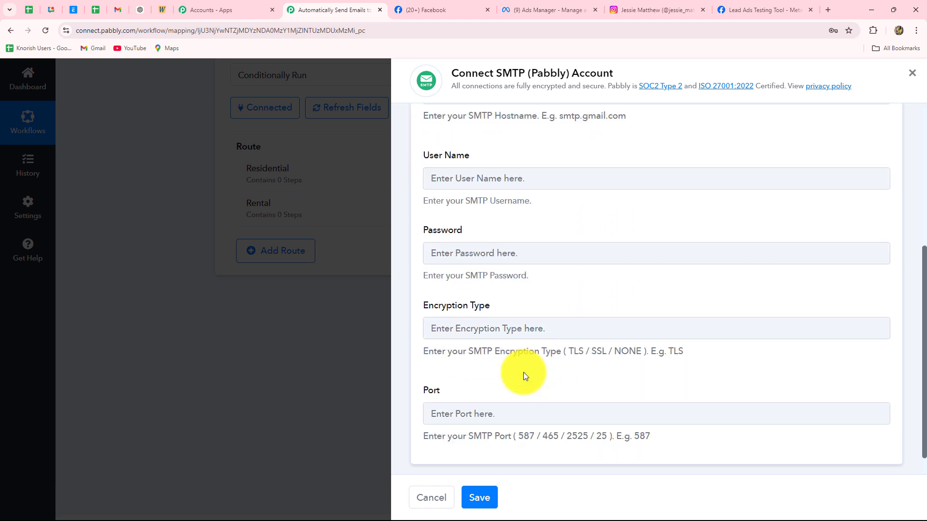
scroll(524, 372, up, 5)
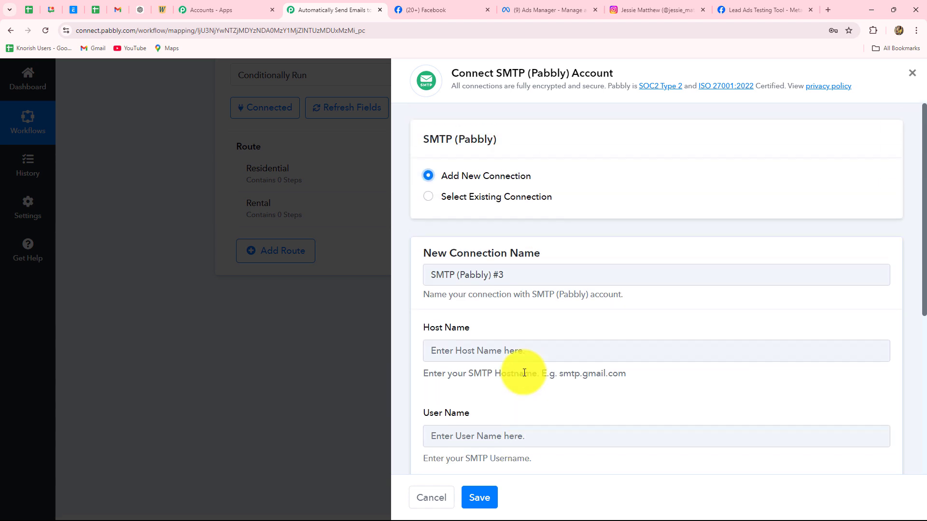
click(427, 196)
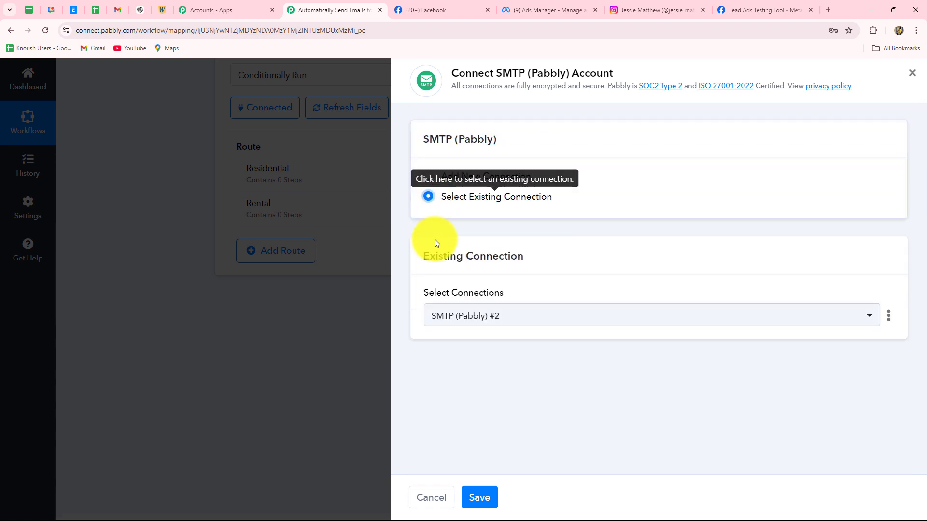
Save the SMTP connection and set the email's From Name to PrimeProperties.
click(481, 502)
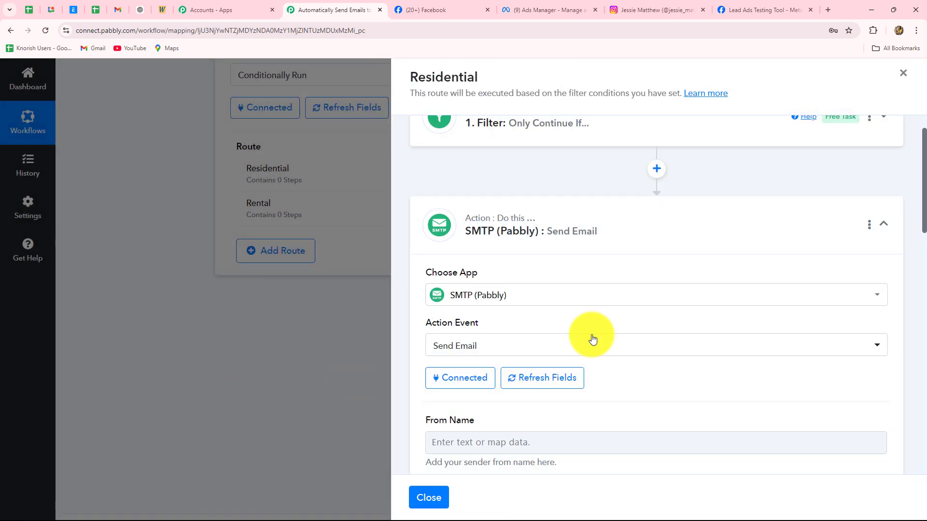
scroll(688, 319, down, 4)
scroll(688, 319, up, 4)
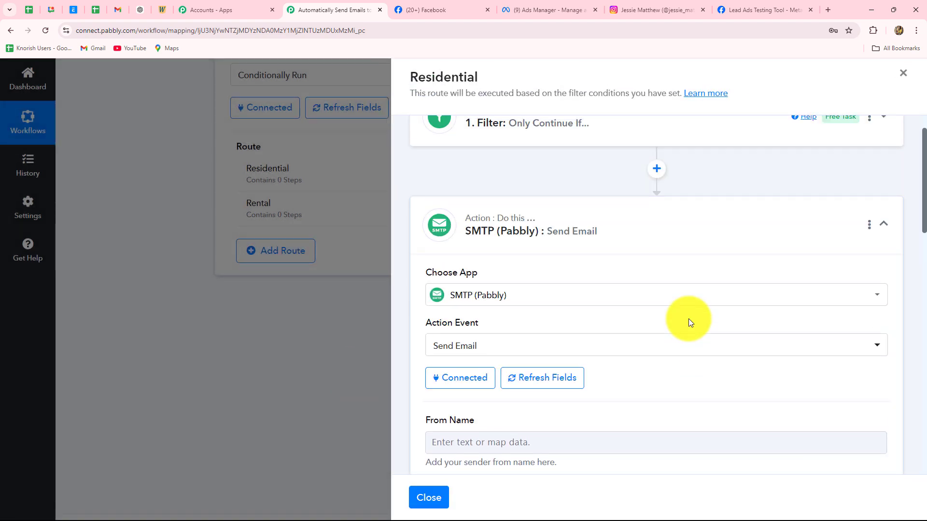
scroll(688, 319, down, 4)
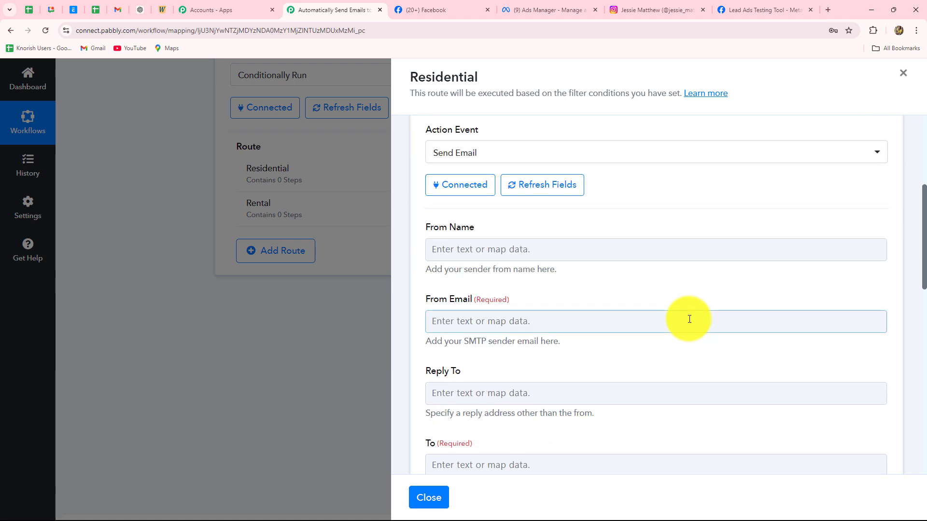
scroll(688, 319, down, 2)
scroll(689, 319, up, 2)
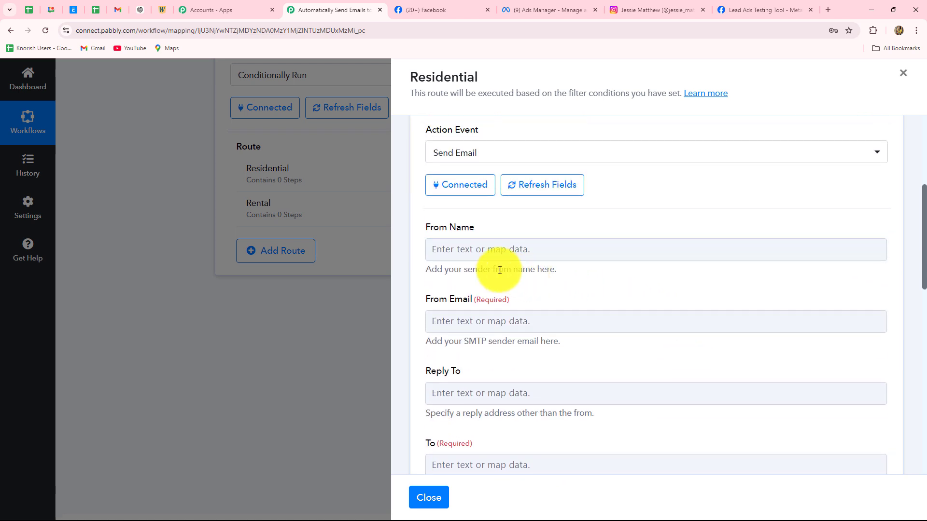
click(468, 261)
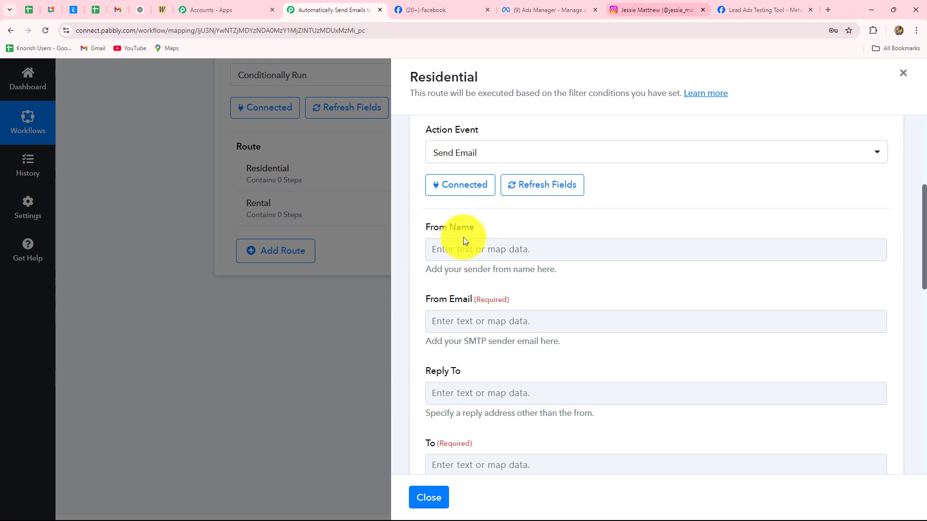
click(459, 16)
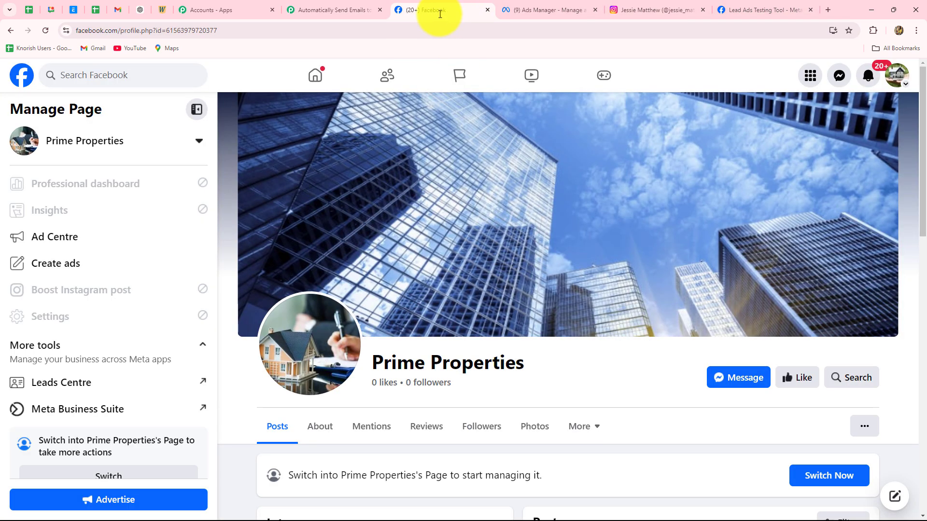
click(322, 6)
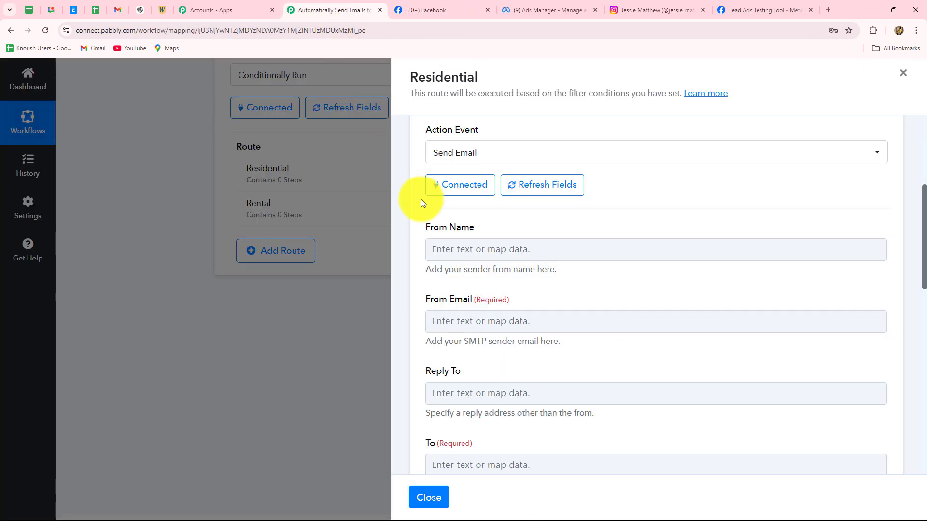
click(451, 252)
text(PrimeProperties)
click(537, 222)
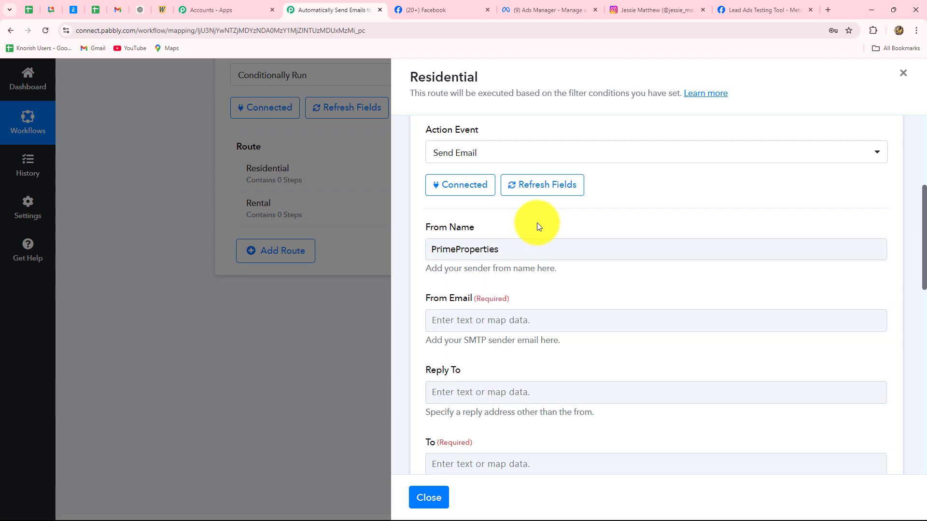
drag(513, 249, 397, 266)
click(423, 271)
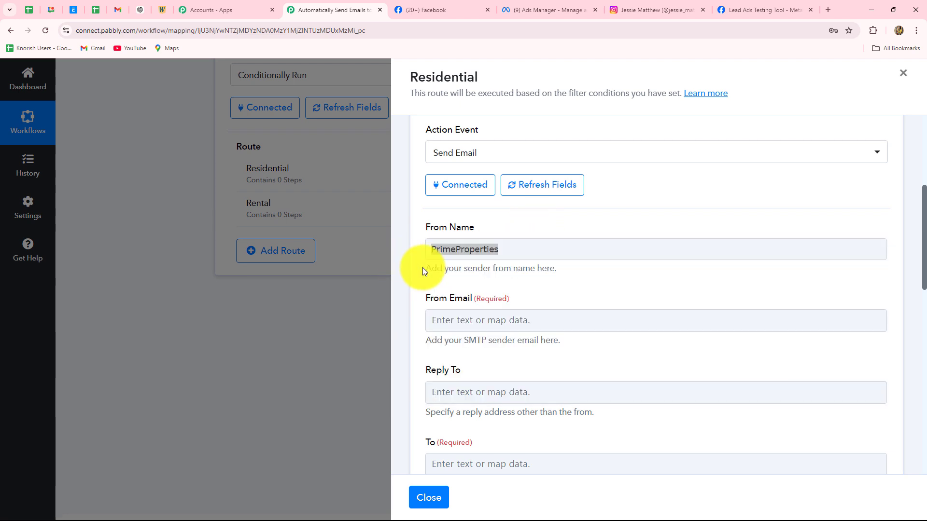
Paste the SMTP sender address into the From Email field.
scroll(422, 269, down, 3)
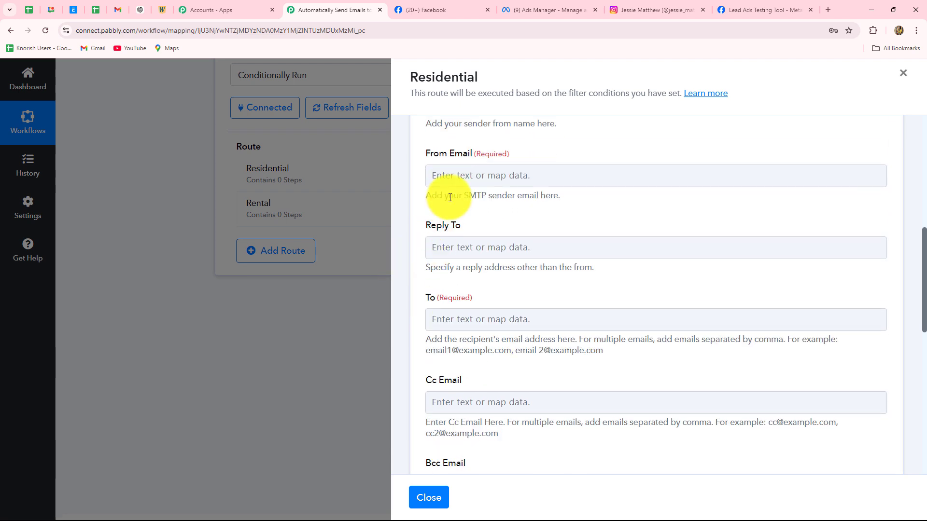
click(455, 181)
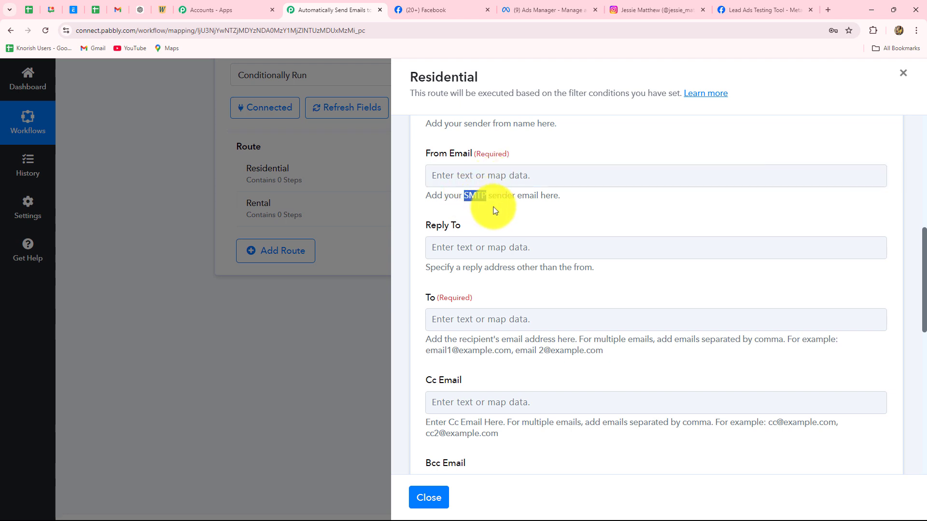
click(474, 169)
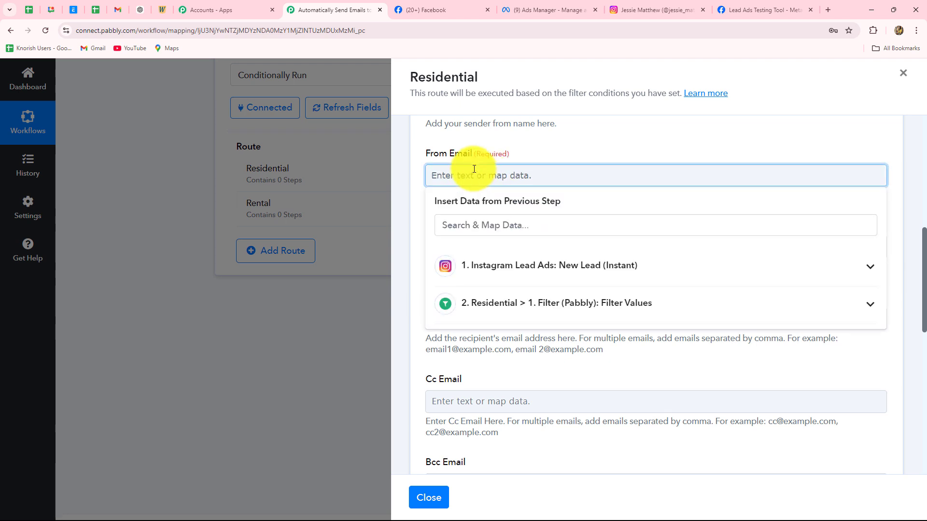
key(ctrl+v)
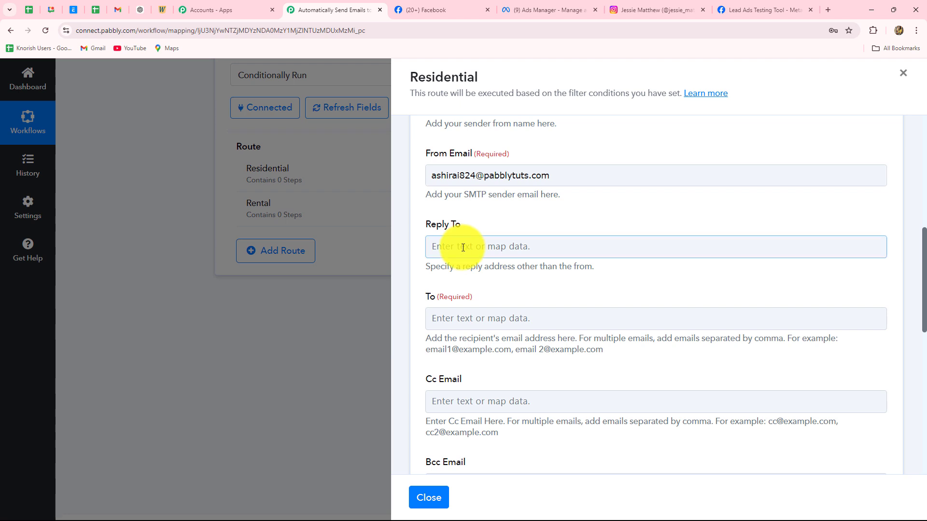
scroll(463, 245, down, 2)
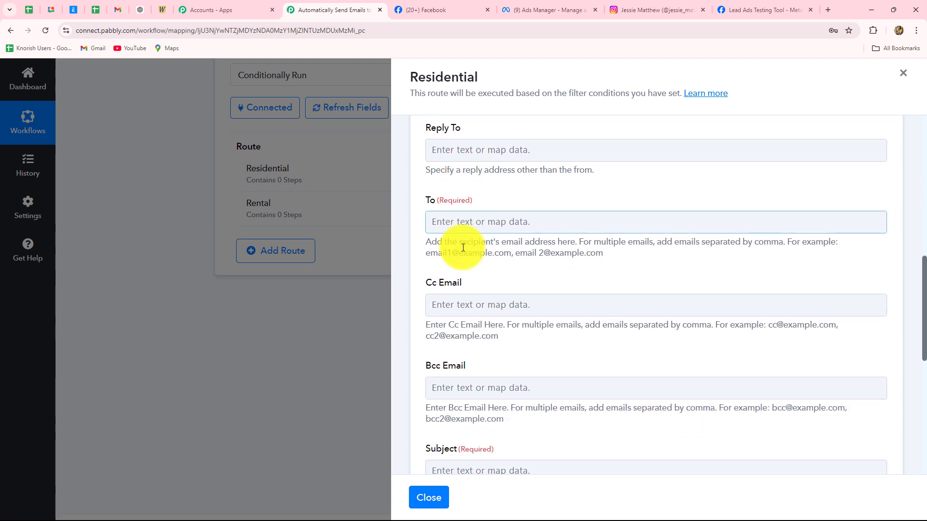
scroll(463, 241, down, 1)
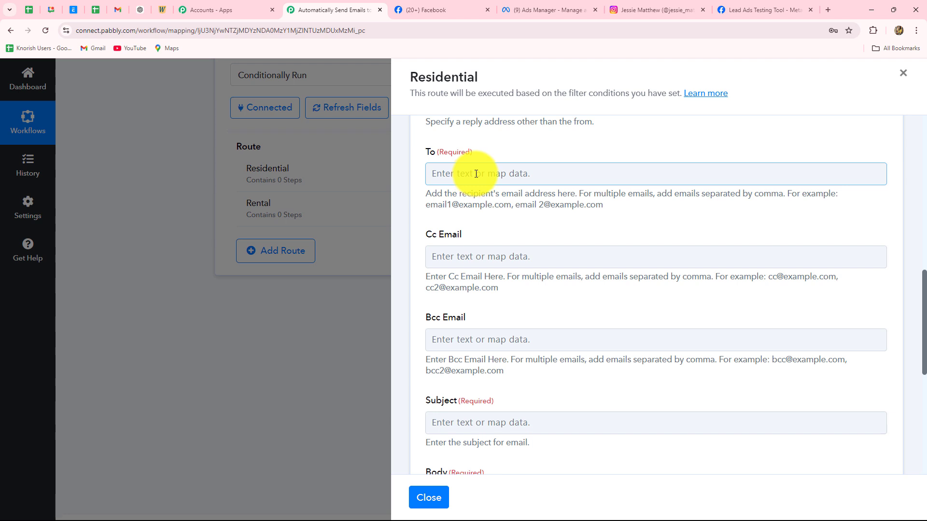
Map the Instagram Lead Ads Res4 Email field into To, removing the duplicate chip.
click(476, 175)
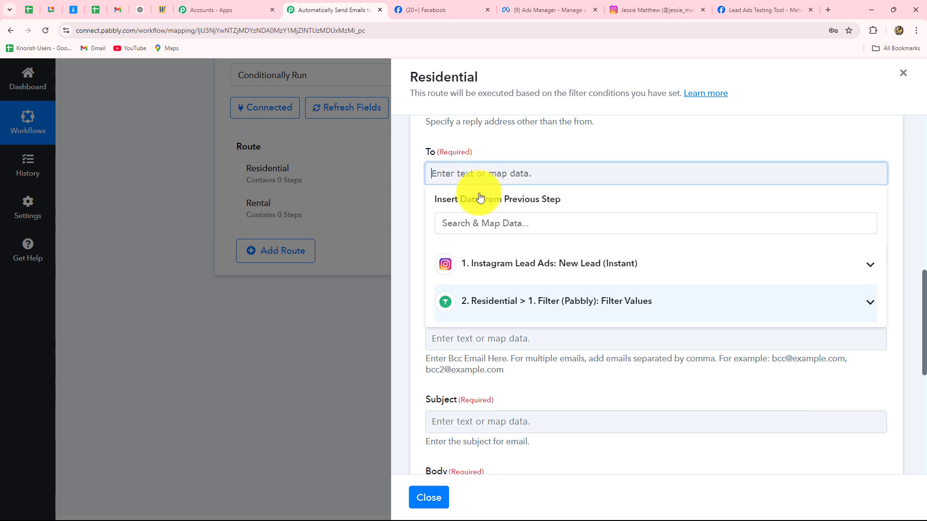
double_click(493, 265)
click(492, 265)
click(555, 265)
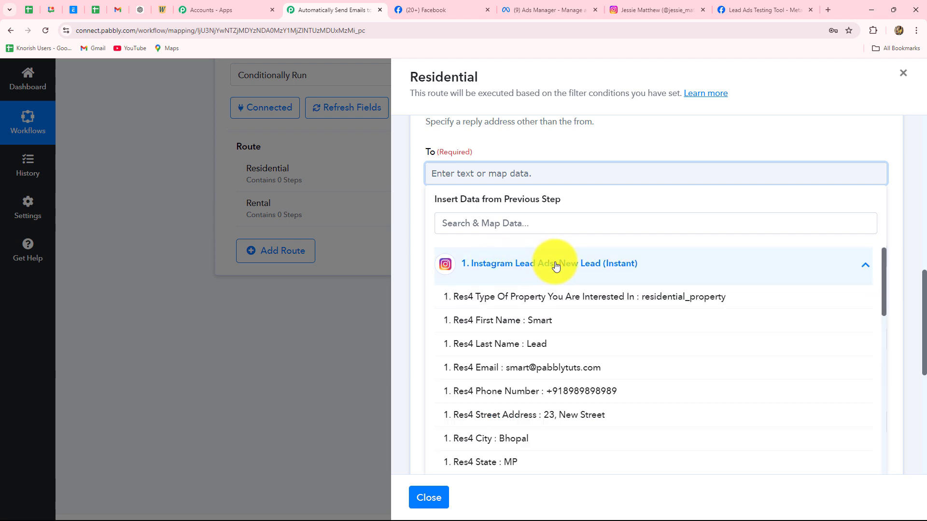
key(Down)
key(Down)
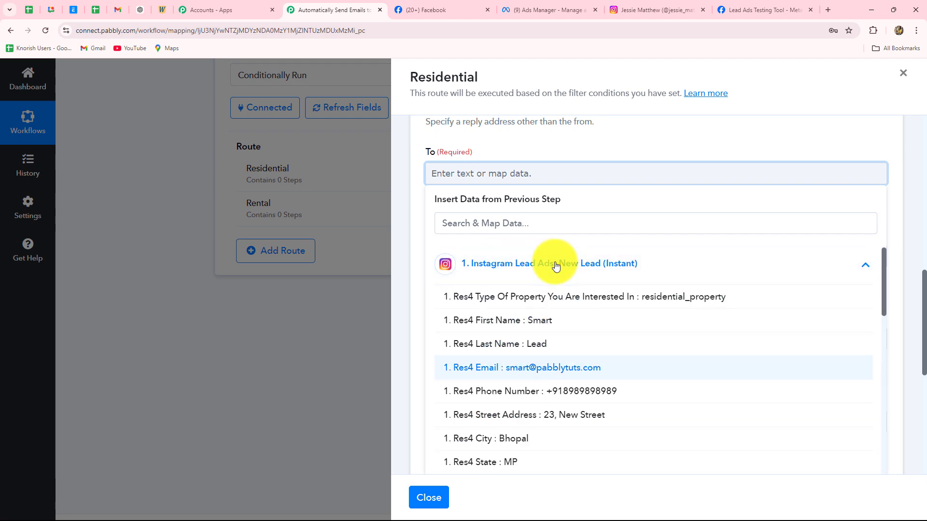
key(Up)
key(Up)
key(Up)
key(Down)
key(Down)
key(Down)
key(Down)
key(Down)
key(Down)
key(Up)
key(Up)
key(Up)
key(Up)
key(Up)
key(Up)
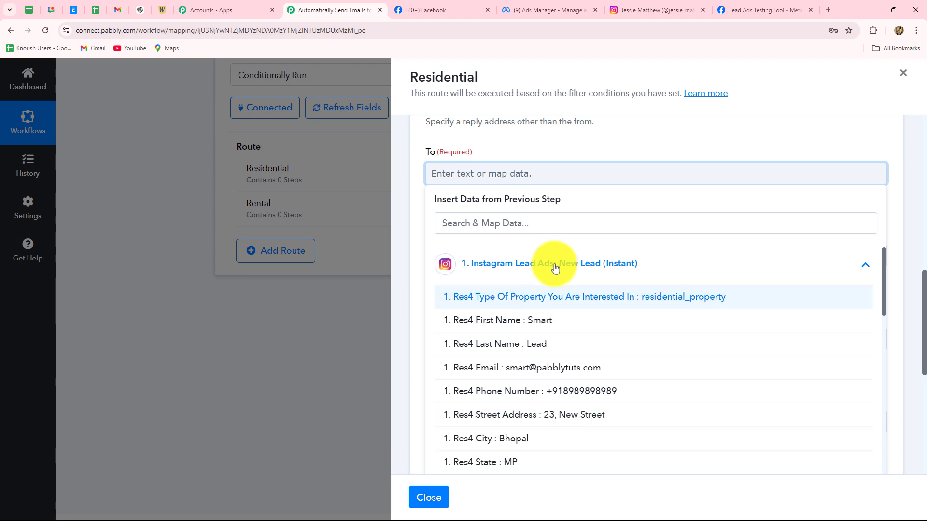
scroll(523, 367, down, 4)
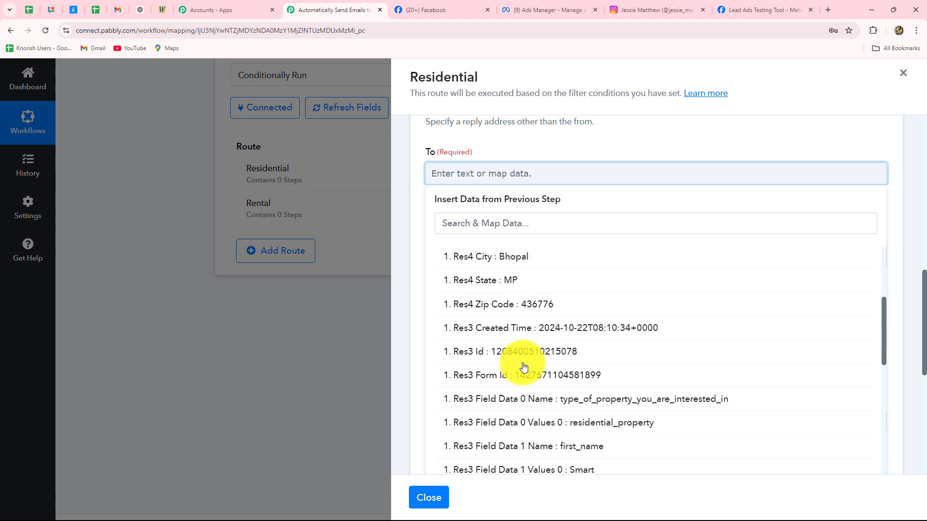
scroll(524, 367, up, 4)
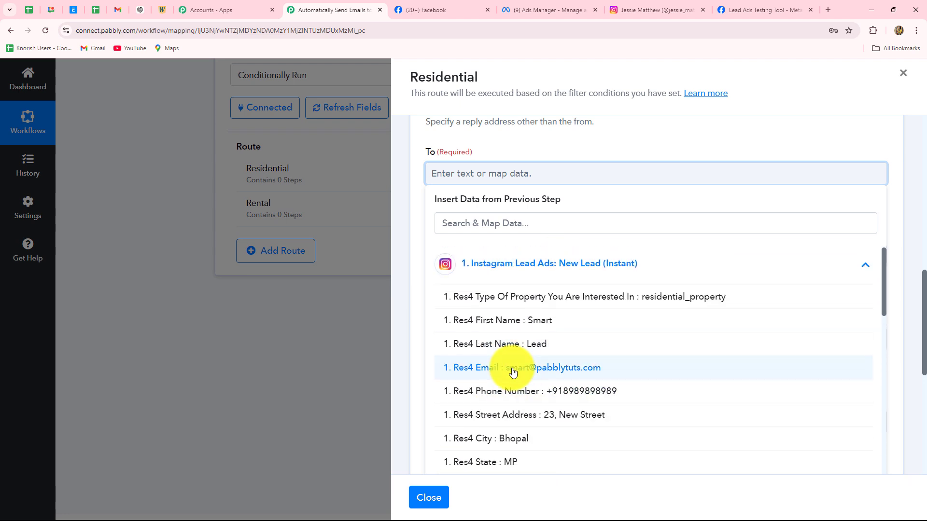
double_click(513, 371)
click(607, 176)
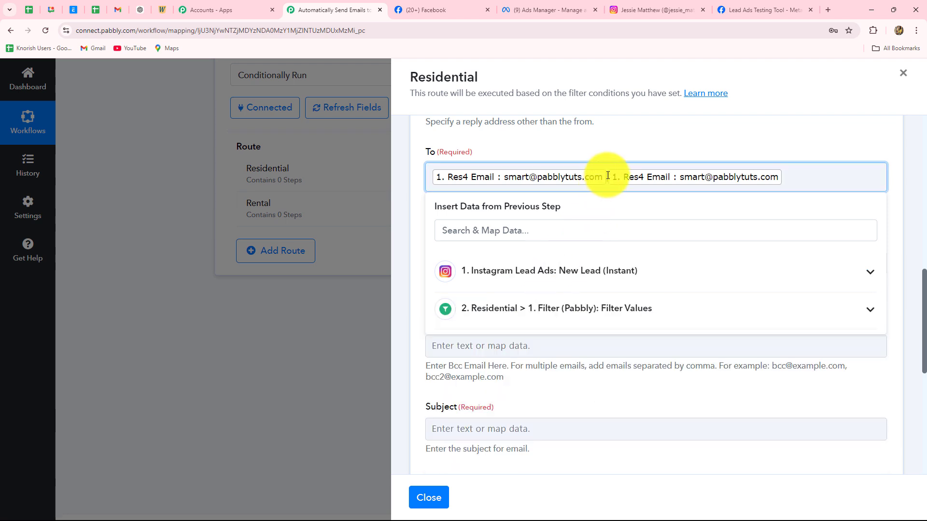
key(BackSpace)
click(403, 192)
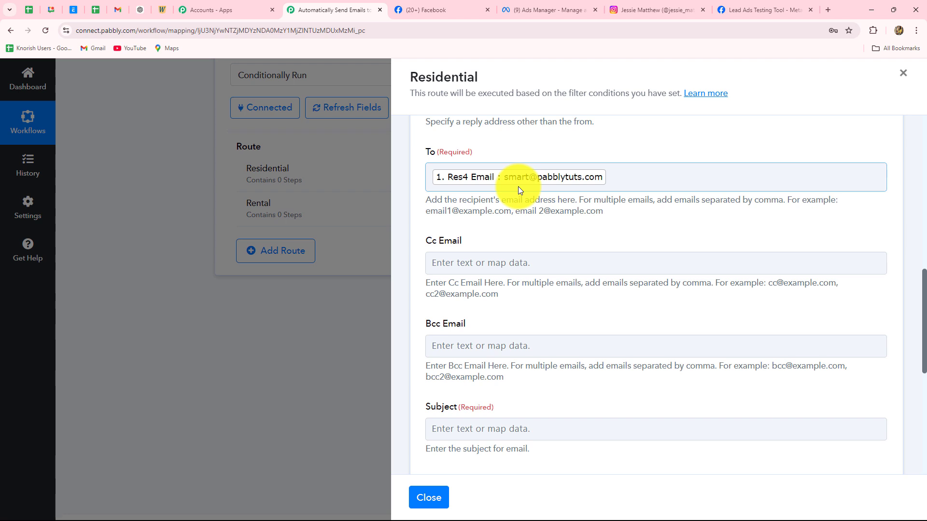
scroll(517, 187, down, 3)
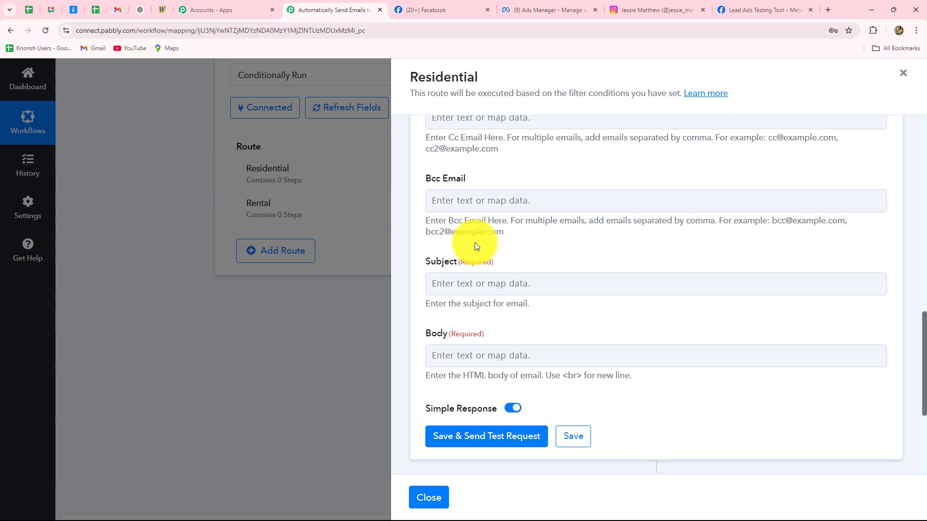
scroll(474, 242, down, 3)
Enter the subject 'Follow-Up on Your Interest in Residential Property' and focus the empty Body field.
scroll(441, 158, up, 2)
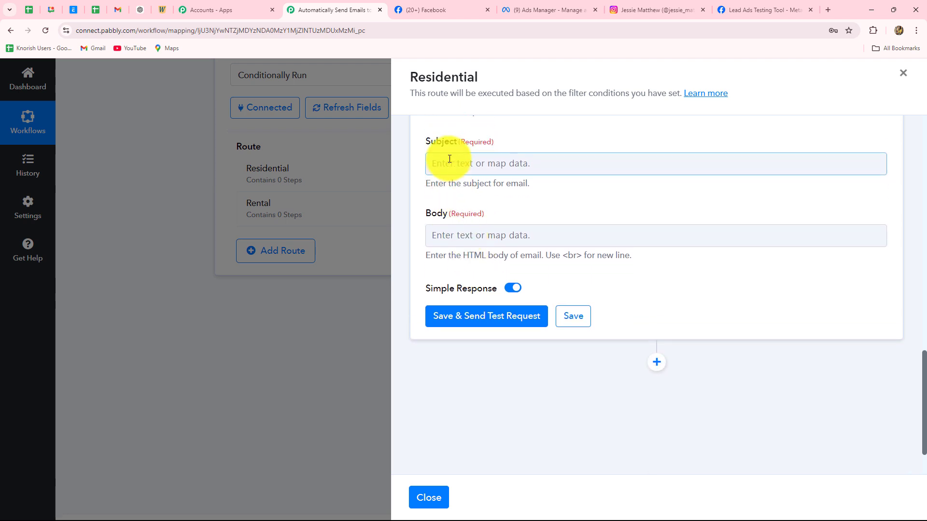
click(439, 238)
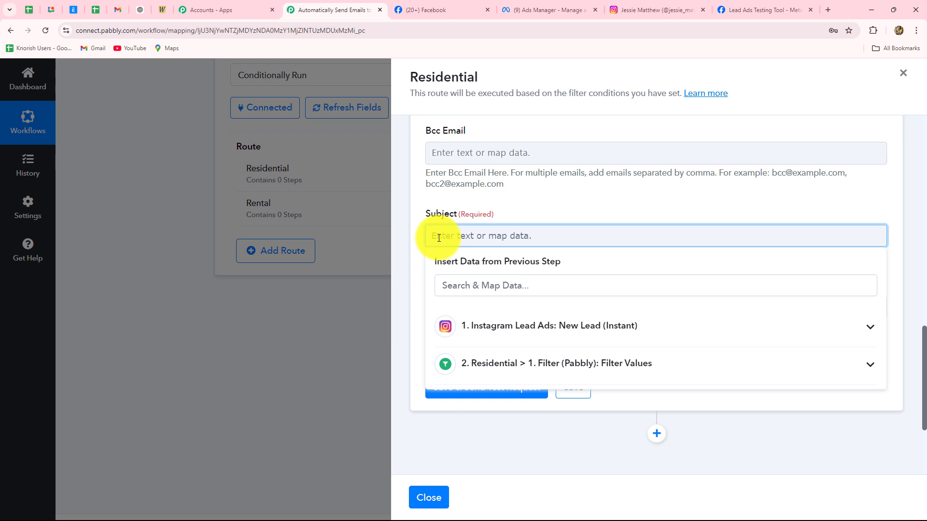
text(Follow-Up on Your Interest in Residential Property)
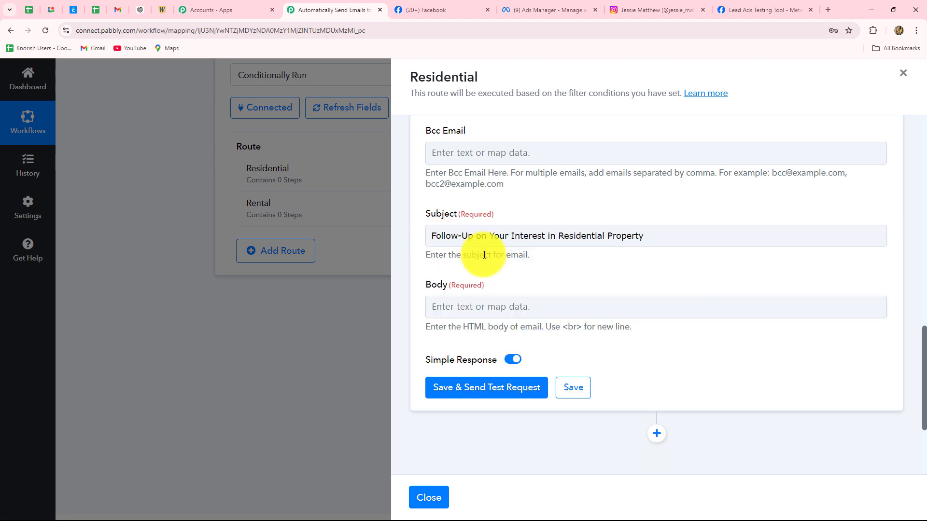
scroll(484, 255, down, 1)
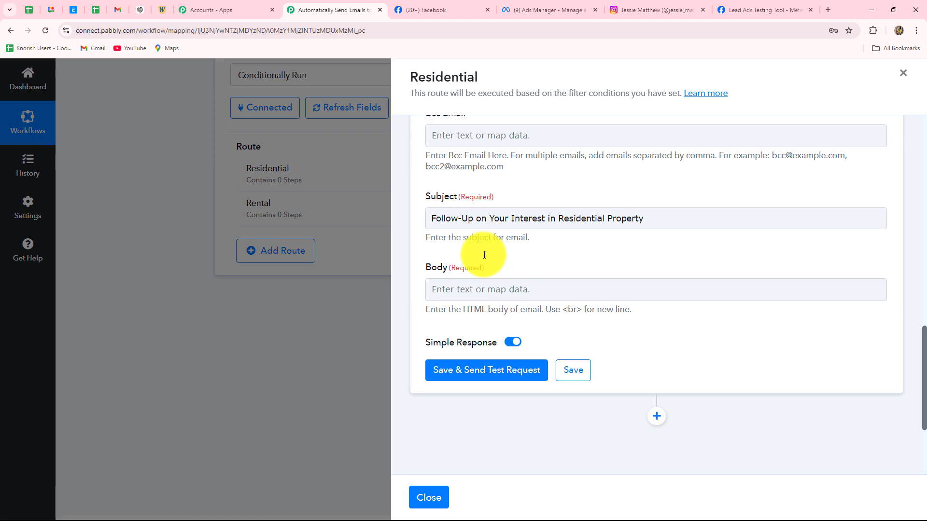
click(485, 255)
click(421, 279)
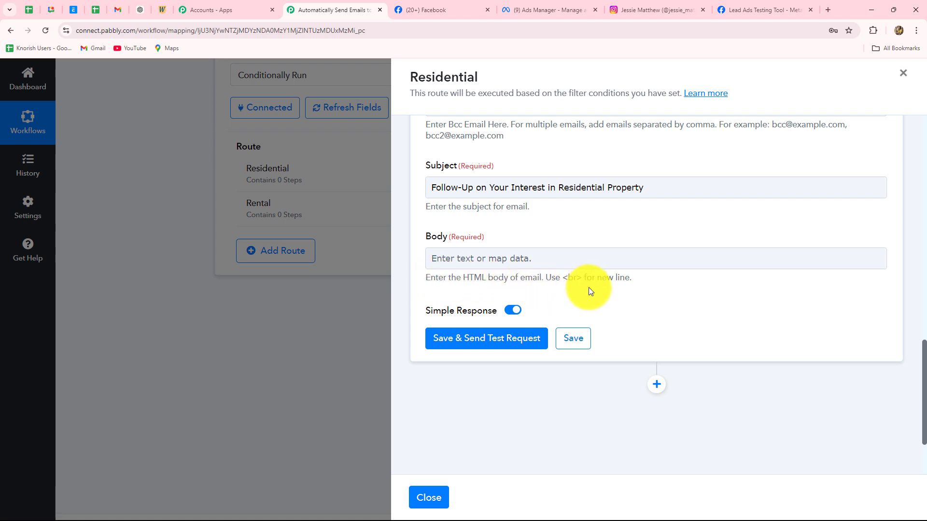
click(436, 262)
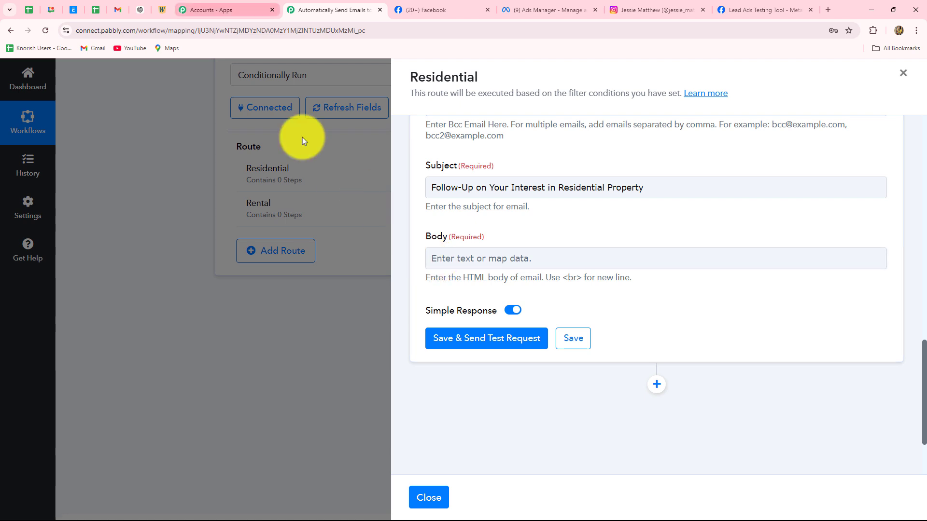
Replace WordHTML's old text with the residential follow-up email, filling in the phone number.
click(169, 12)
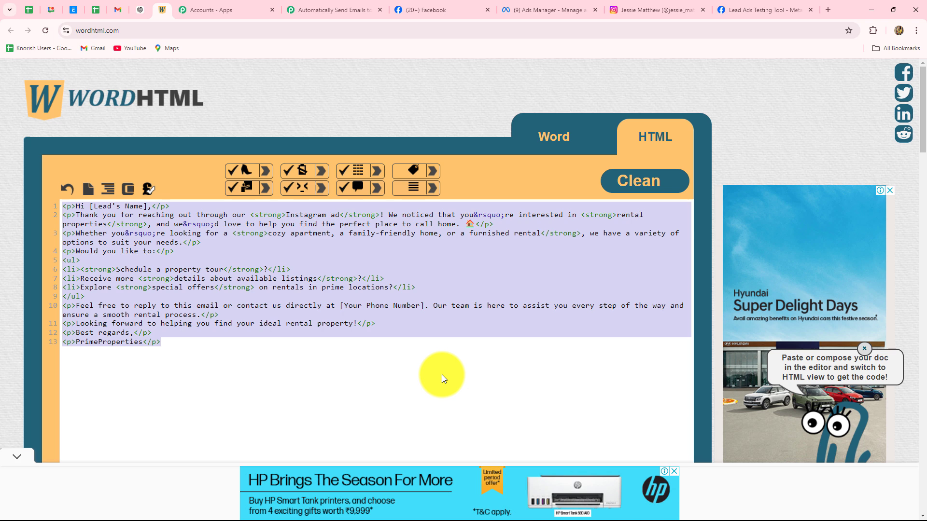
click(556, 136)
drag(60, 208, 126, 365)
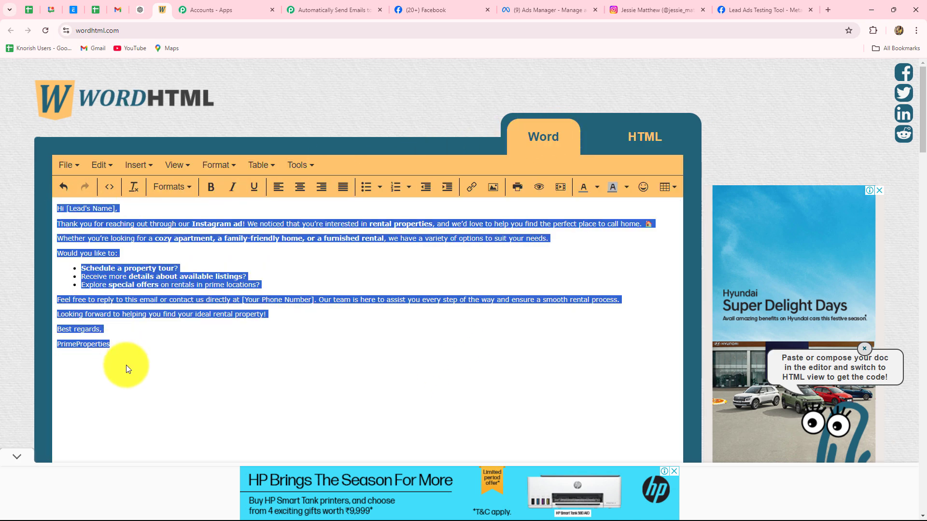
key(Delete)
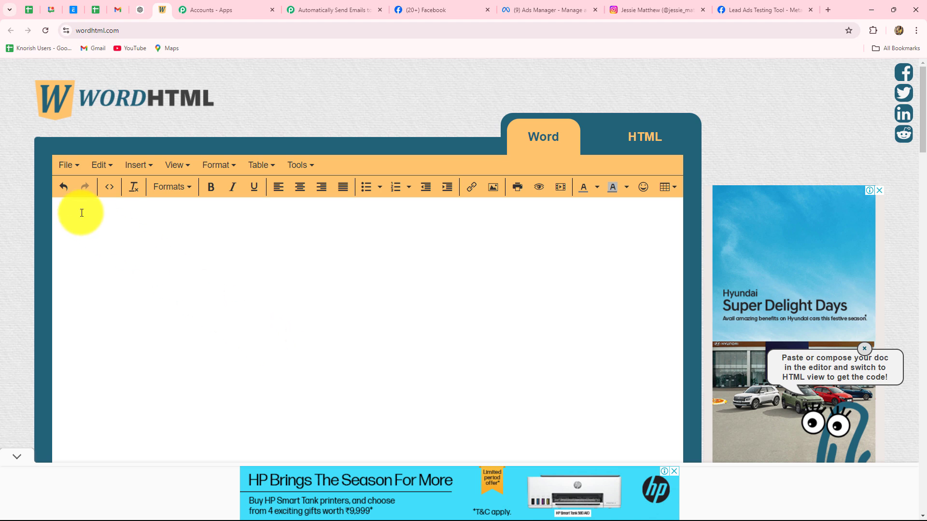
text(Hi [Lead's Name], Thank you for reaching out through our Instagram ad and showing interest in one of our residential properties! 🏠 We’d love to help you explore the best options that fit your needs. Whether you’re looking for a cozy apartment, a spacious villa, or something in between, we have a range of properties to offer. Would you like to schedule a property tour or receive more details about the listings you’re interested in? Just reply to this email or contact us directly at [Your Phone Number]. Here’s a quick overview of what we can offer: Prime locations with easy access to essential amenities Flexible payment plans to suit your budget Exclusive discounts for early buyers We’d be happy to assist you every step of the way and make this process as seamless as possible. Looking forward to your response! Best Regards, PrimeProperties.)
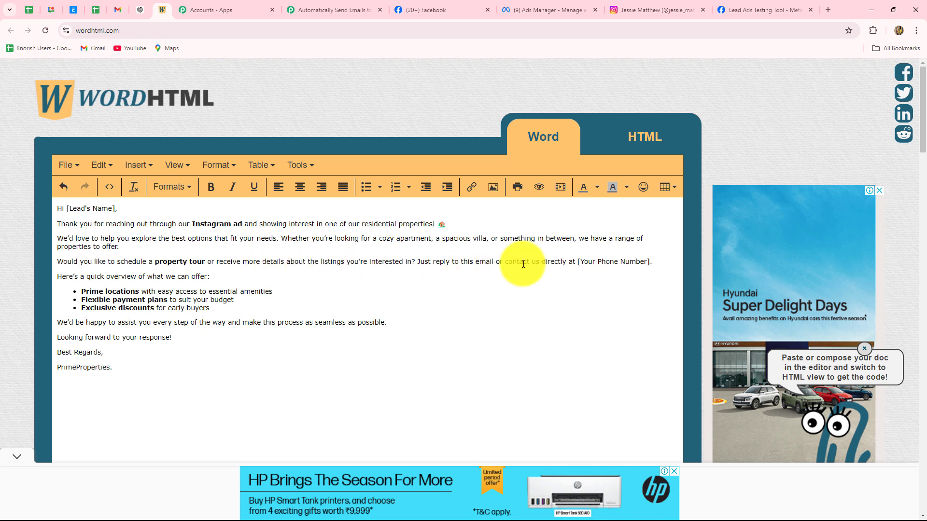
key(ctrl+v)
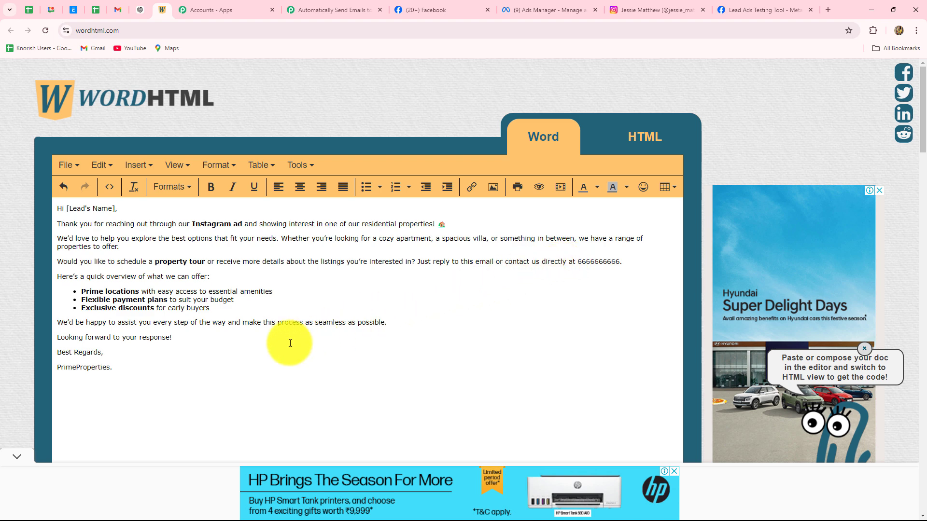
scroll(257, 352, down, 3)
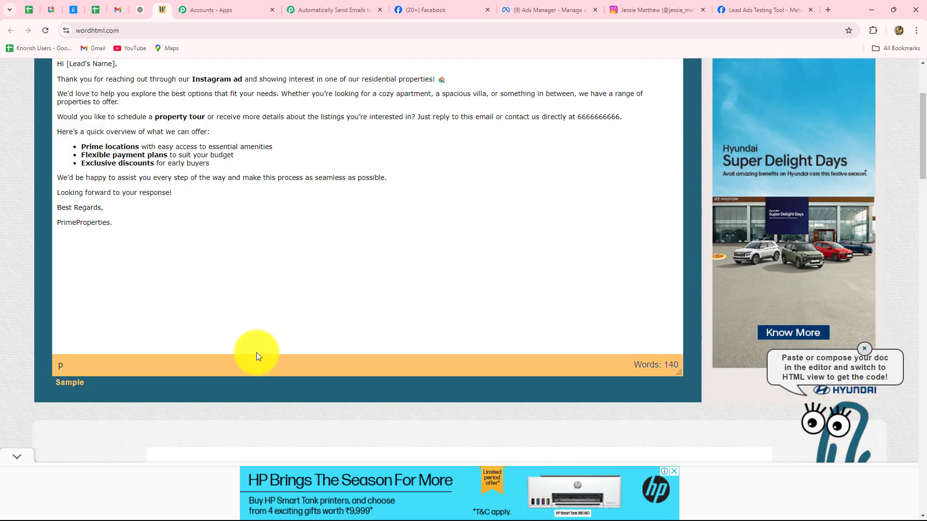
scroll(257, 353, up, 3)
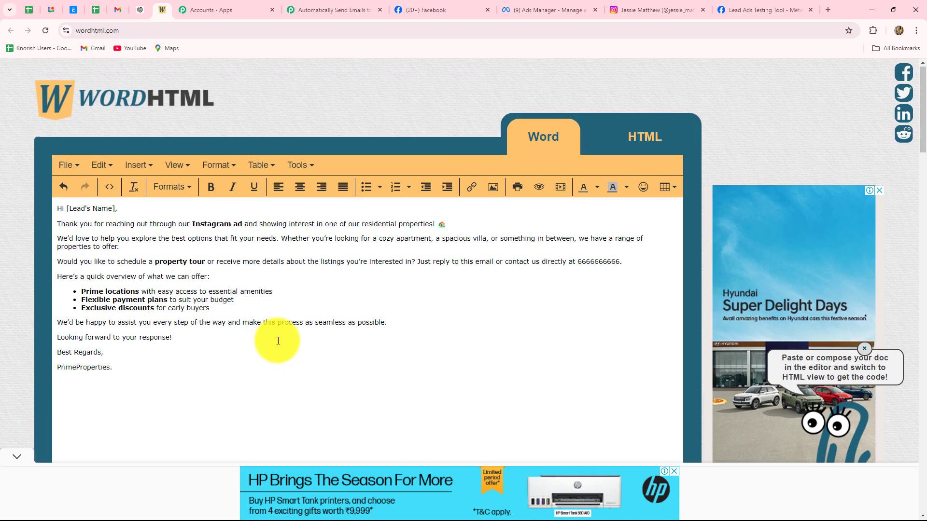
Switch to the HTML code view and select all of the code.
click(629, 137)
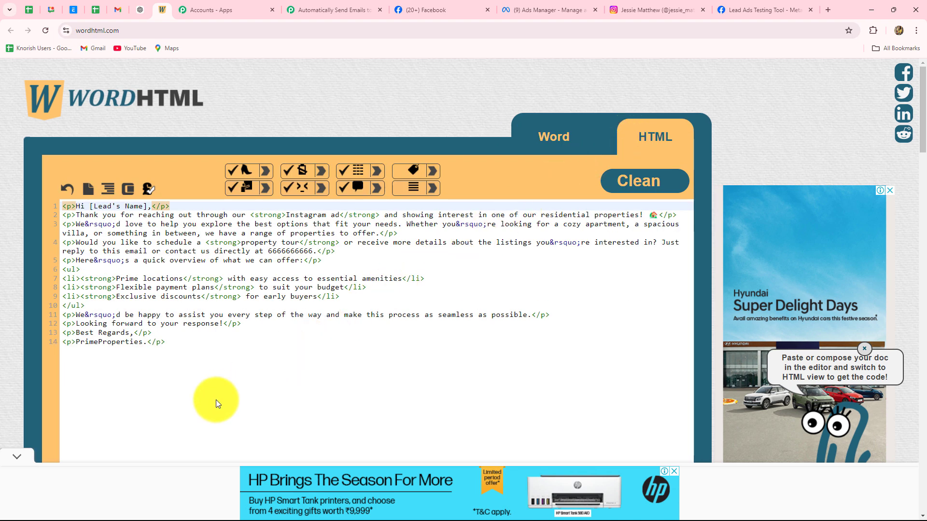
click(159, 339)
drag(63, 206, 169, 342)
key(ctrl+c)
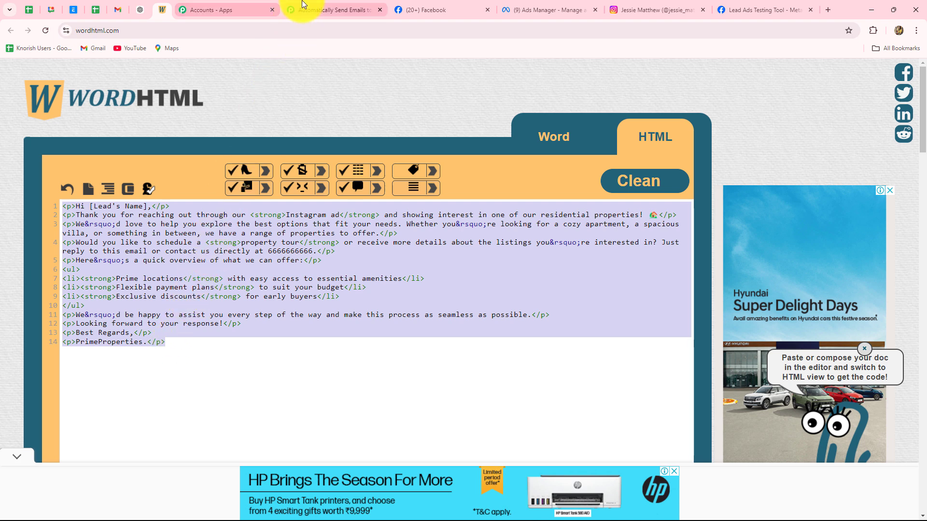
click(318, 8)
Paste the HTML into Body and replace [Lead's Name] with the lead's First Name and Last Name.
click(450, 259)
key(ctrl+v)
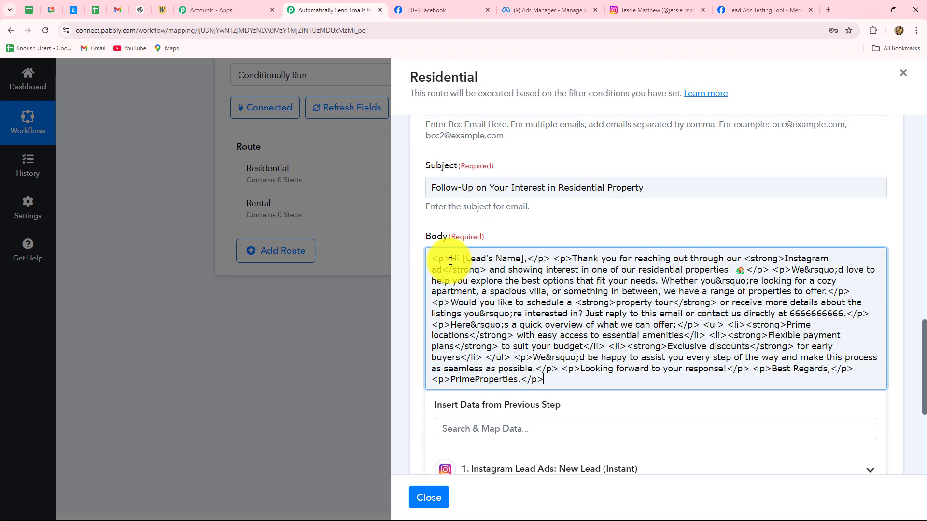
drag(524, 259, 463, 258)
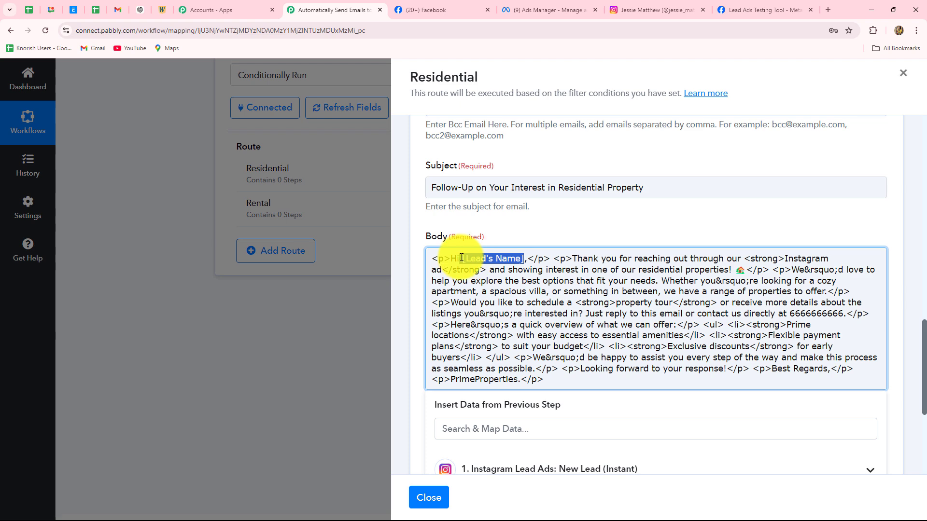
key(BackSpace)
scroll(482, 288, down, 3)
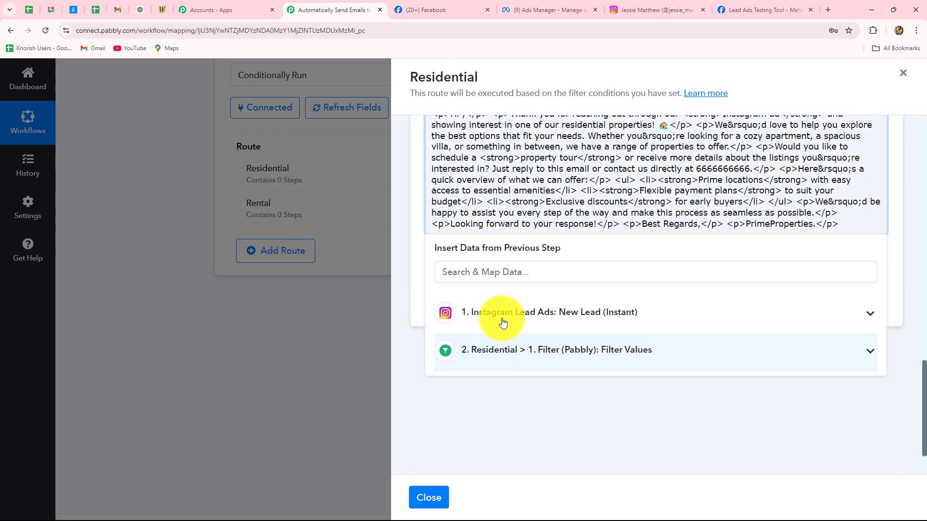
click(501, 323)
click(517, 369)
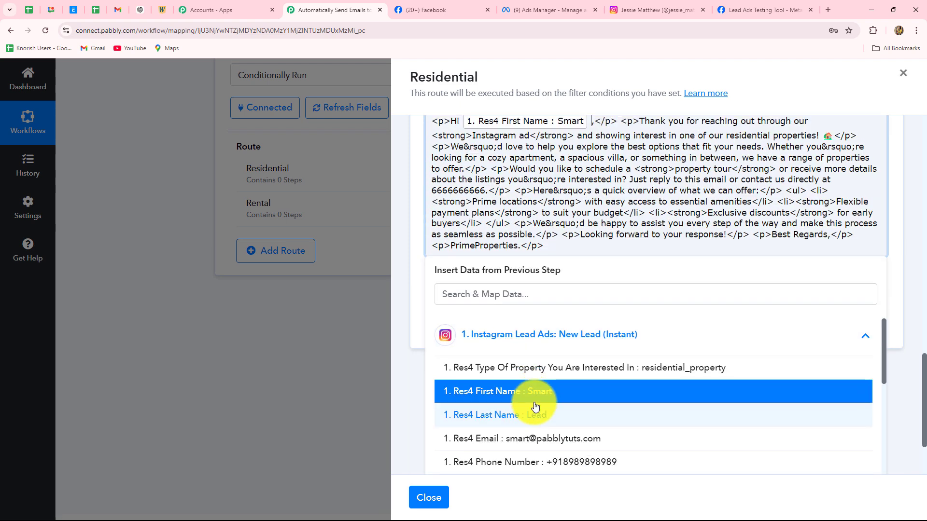
click(533, 411)
click(416, 273)
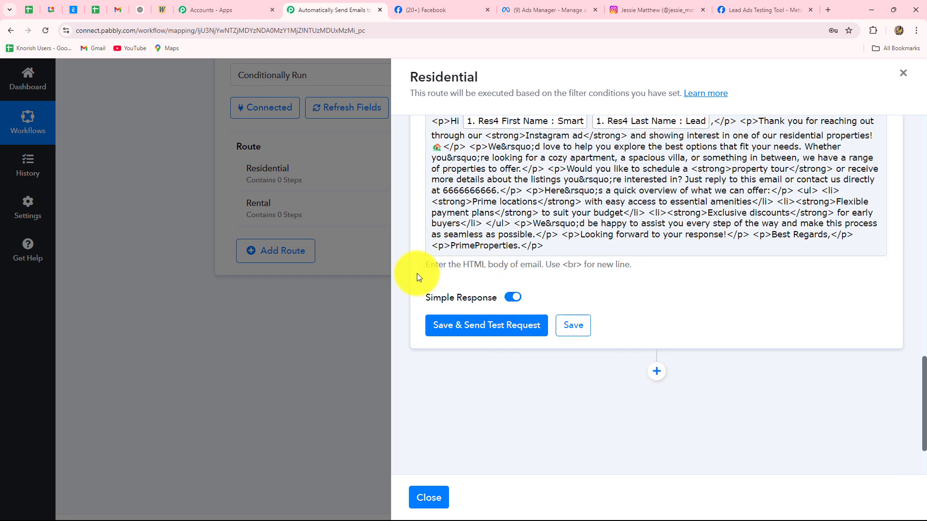
scroll(424, 275, up, 3)
scroll(492, 278, down, 4)
Save the email step and send a test request, checking the success response.
click(491, 279)
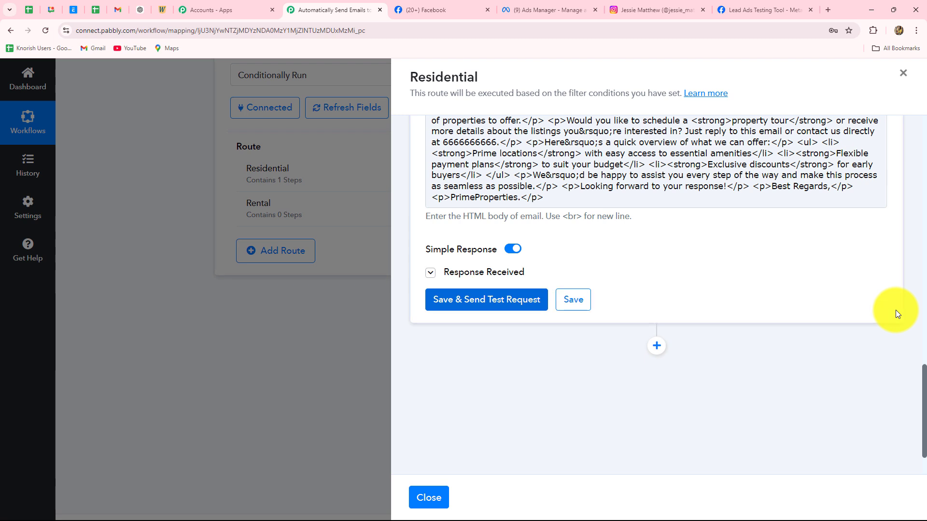
mouse_move(668, 356)
mouse_down()
mouse_move(831, 364)
mouse_move(673, 356)
mouse_up()
click(709, 371)
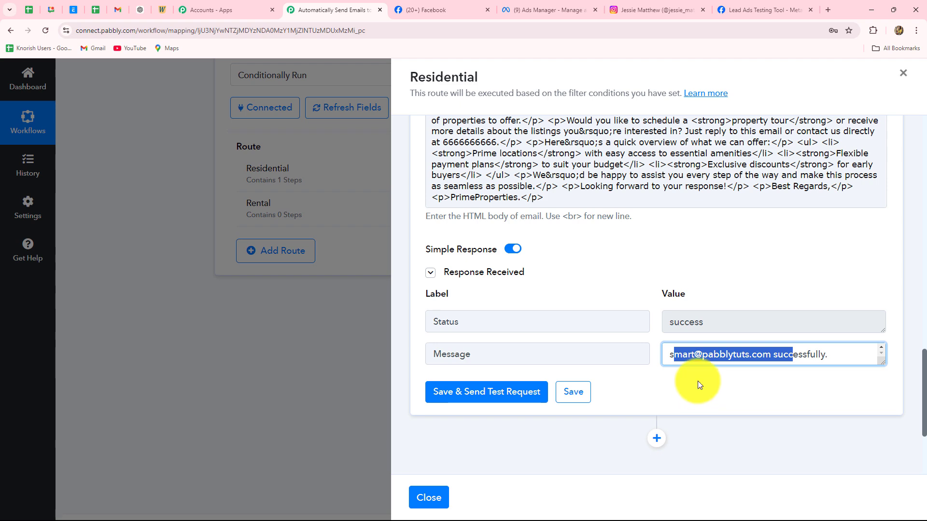
scroll(697, 384, up, 4)
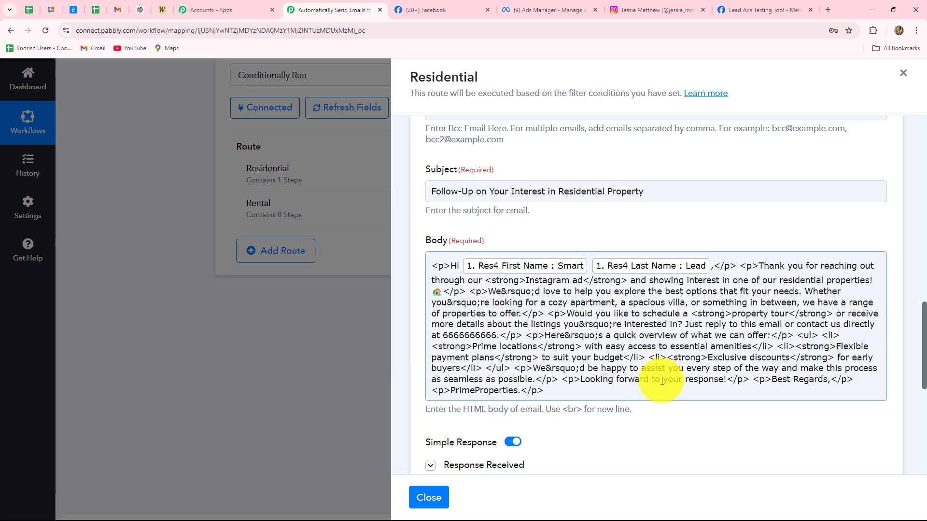
Open the newest PrimeProperties follow-up email in Gmail to review it, then return to Pabbly.
key(alt+Tab)
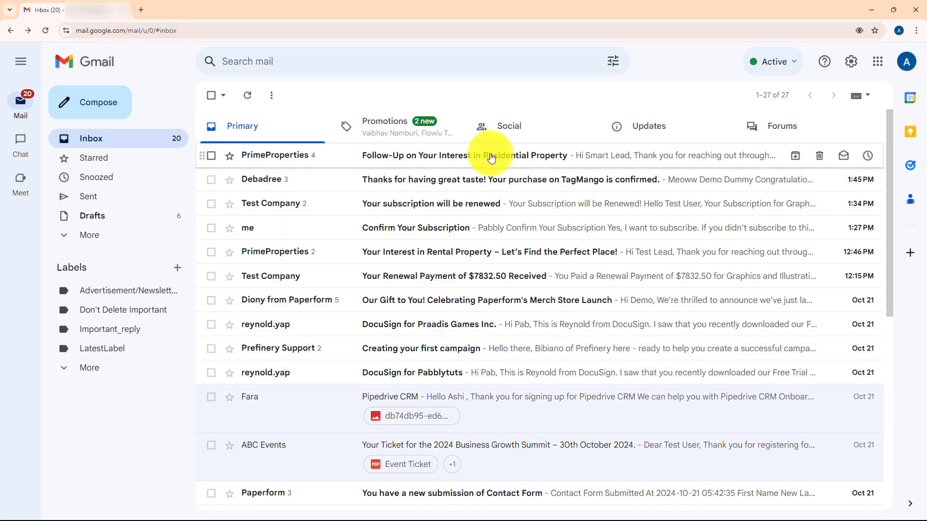
click(491, 157)
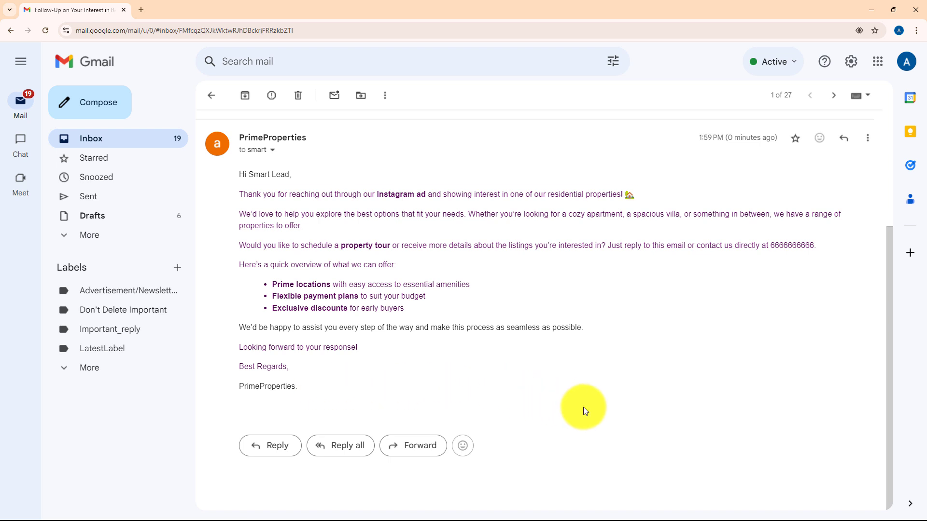
key(alt+Tab)
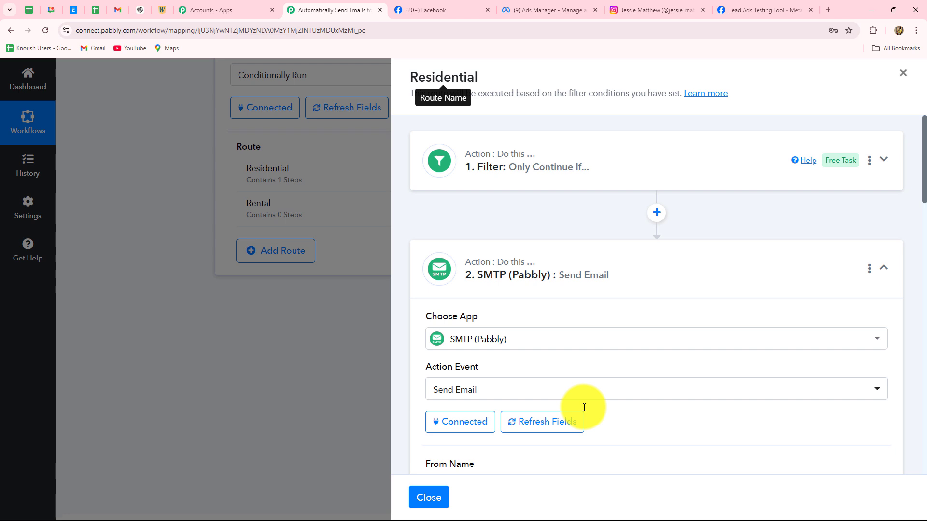
Clone the Residential route after the attempt to clone the empty Rental route errors.
key(Escape)
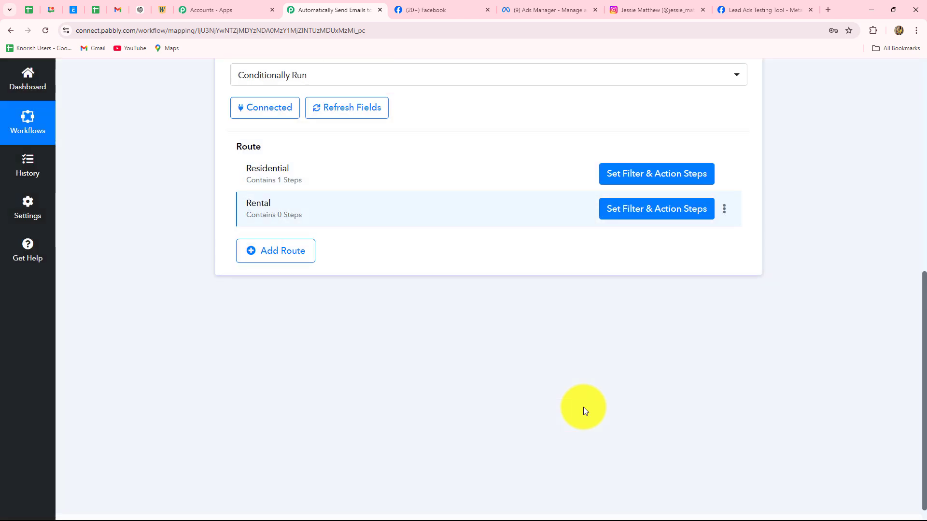
click(725, 211)
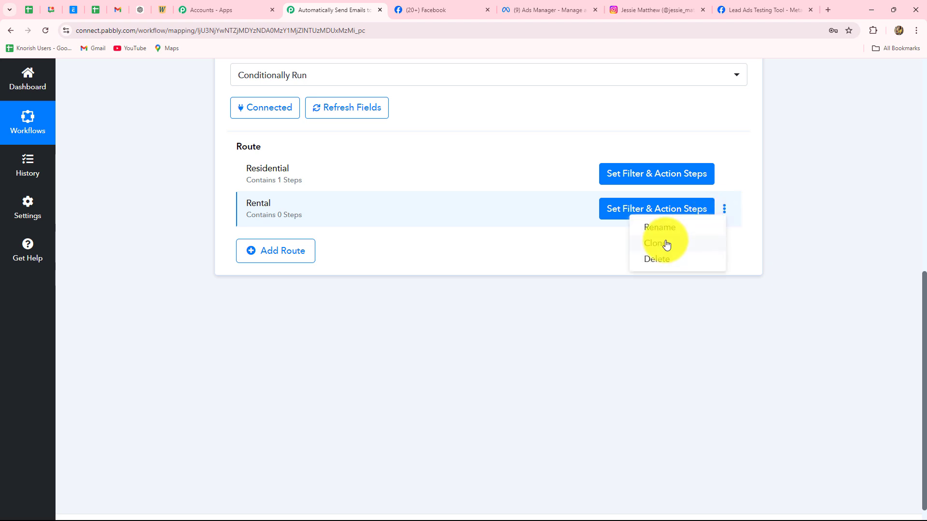
click(666, 244)
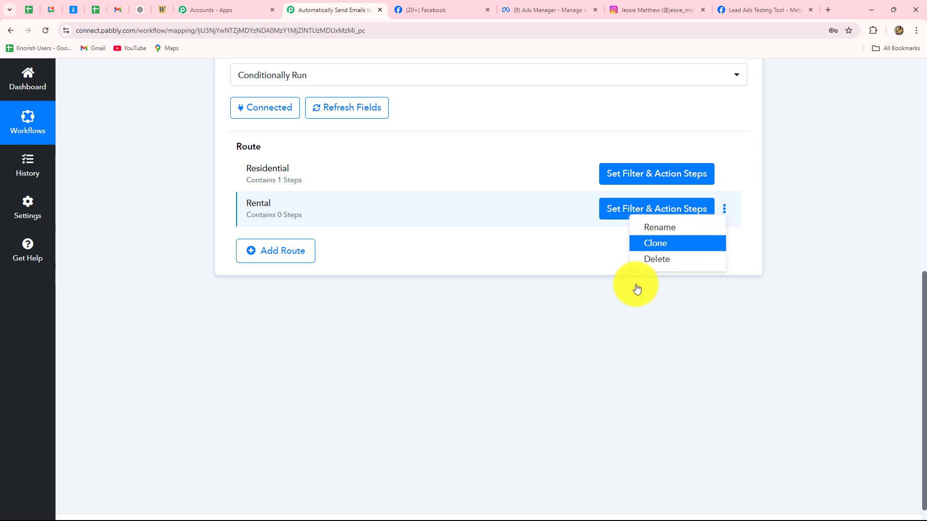
key(Return)
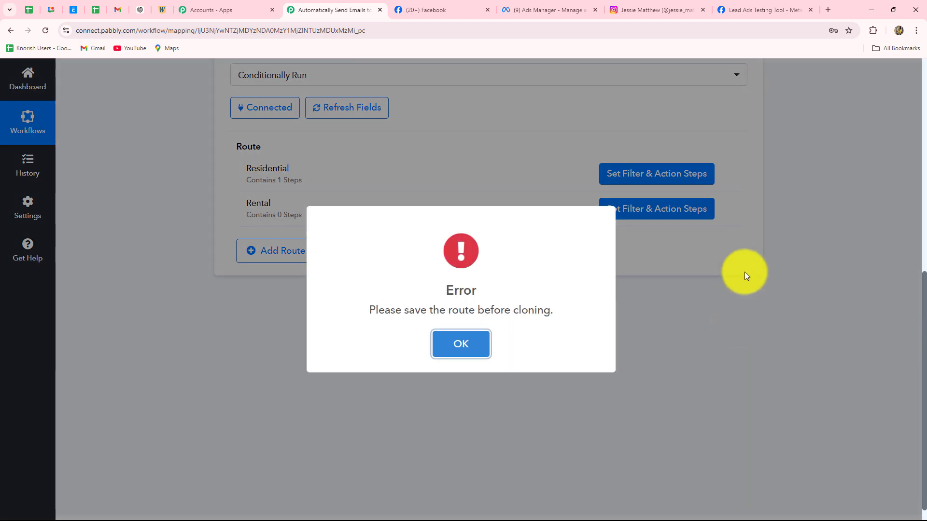
key(Return)
click(724, 190)
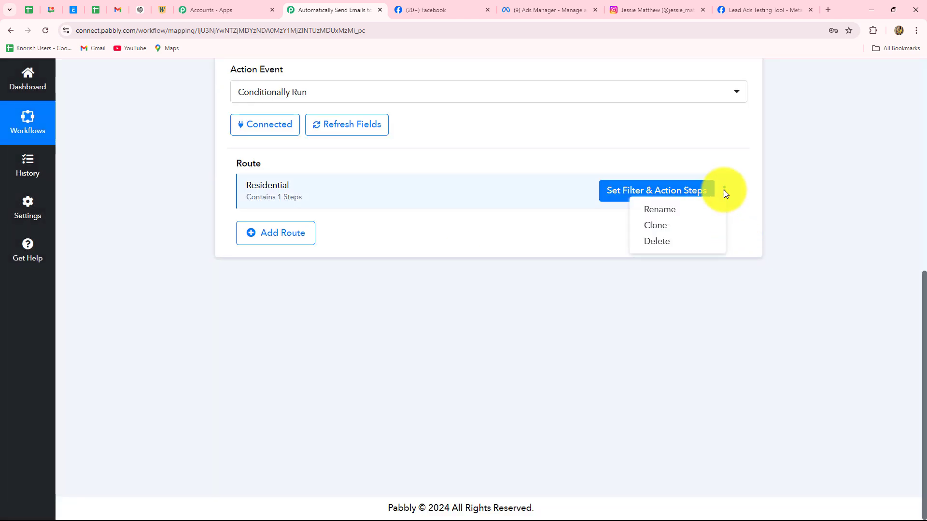
click(724, 190)
click(724, 190)
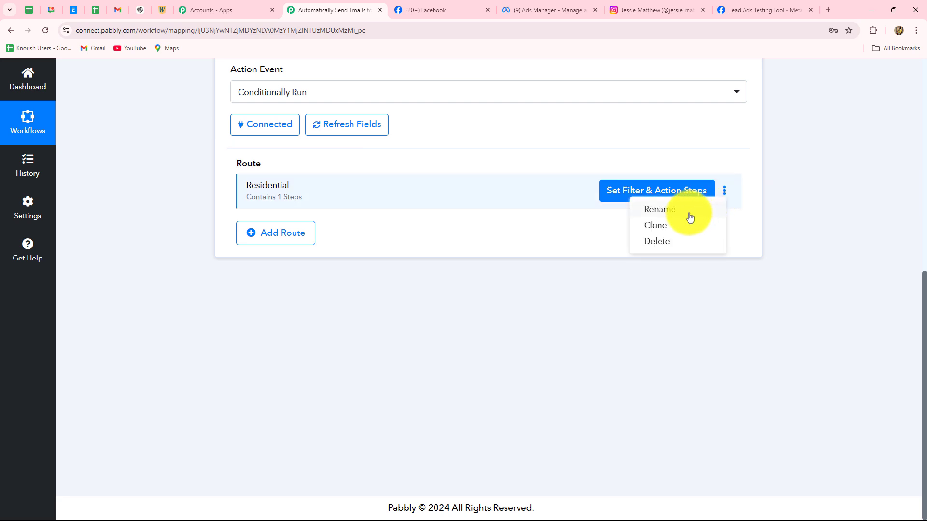
click(665, 226)
click(417, 350)
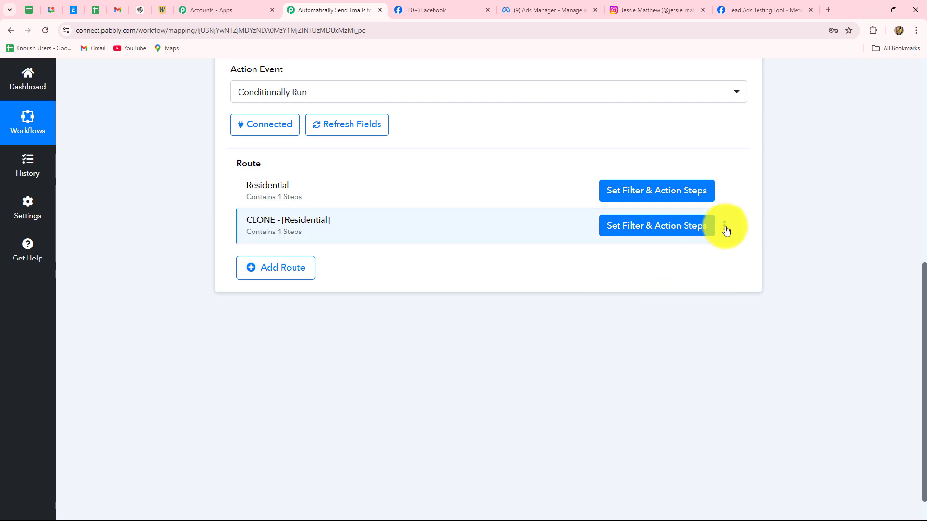
Rename the cloned route to Rental and open its filter and action steps.
click(724, 226)
click(658, 245)
text(Renra)
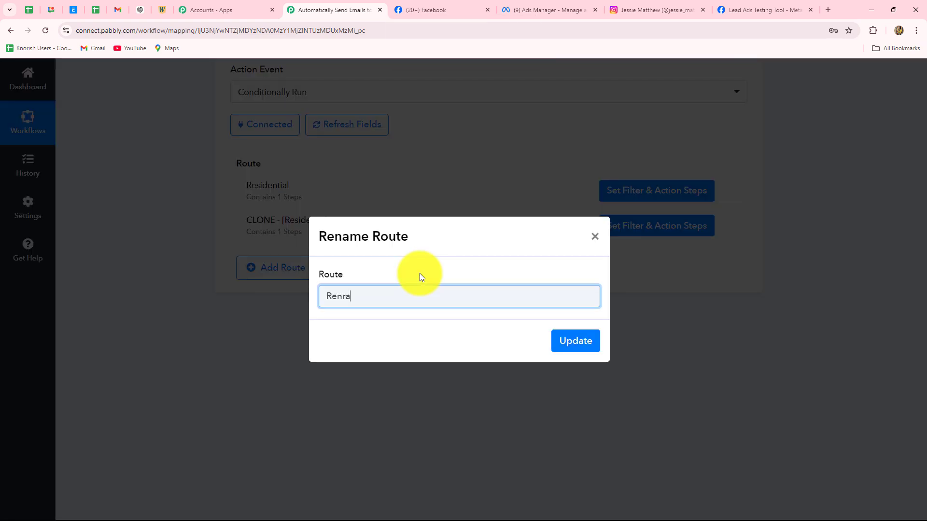
key(BackSpace)
key(BackSpace)
text(tal)
click(583, 338)
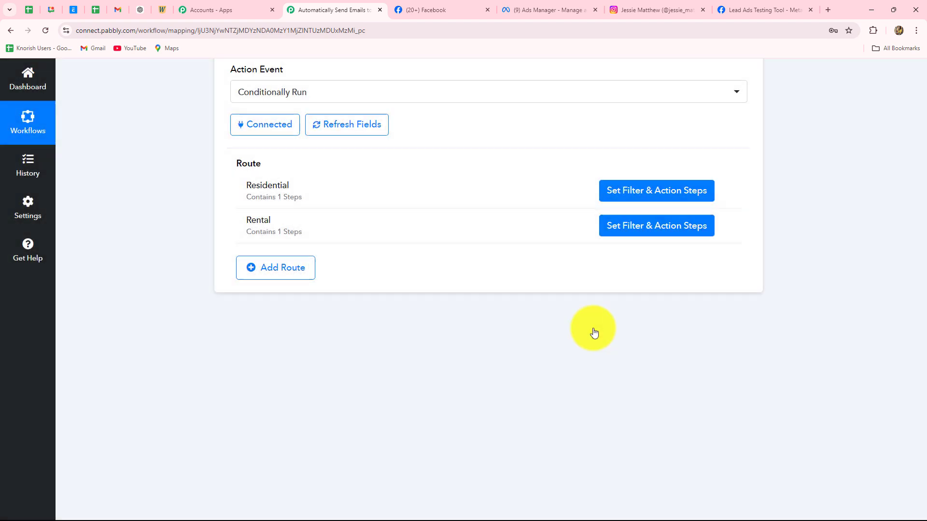
click(630, 223)
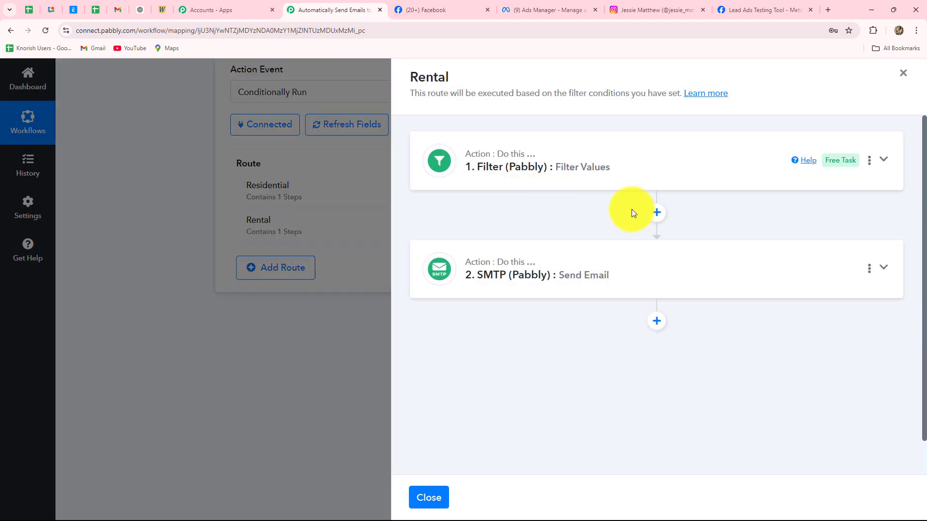
Change the Rental filter's value from residential_property to rental_property.
click(645, 161)
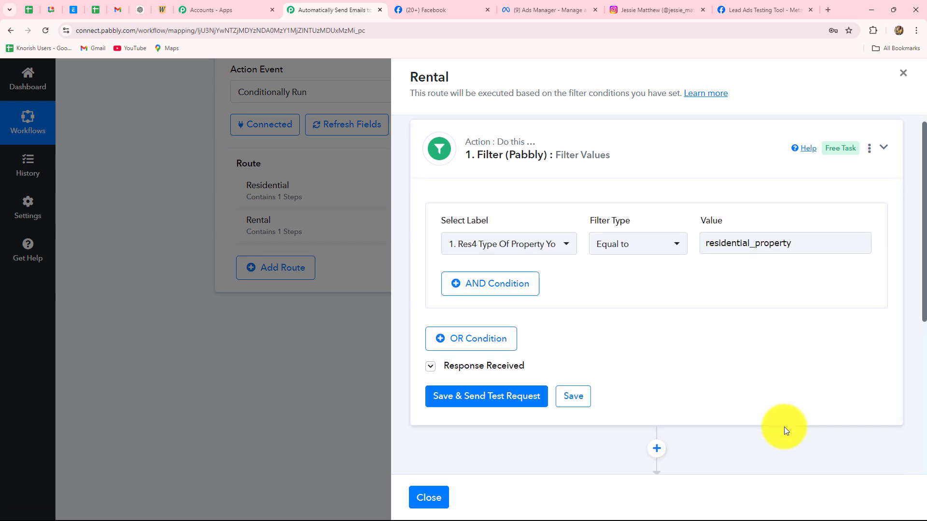
scroll(784, 427, up, 1)
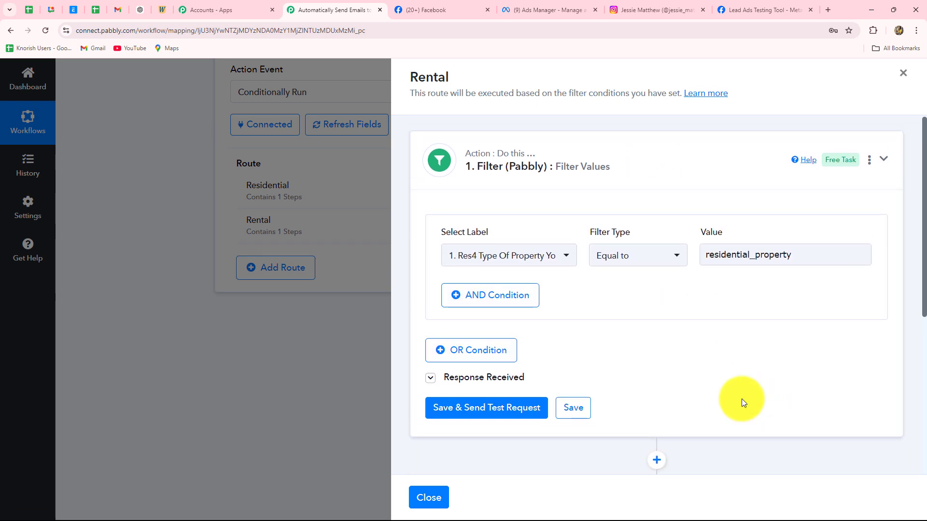
click(525, 258)
click(543, 219)
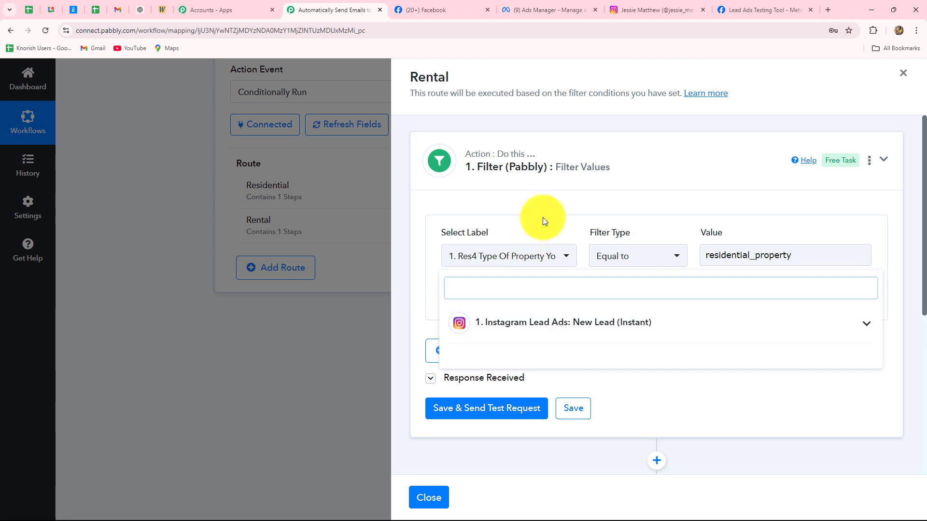
click(703, 255)
double_click(815, 265)
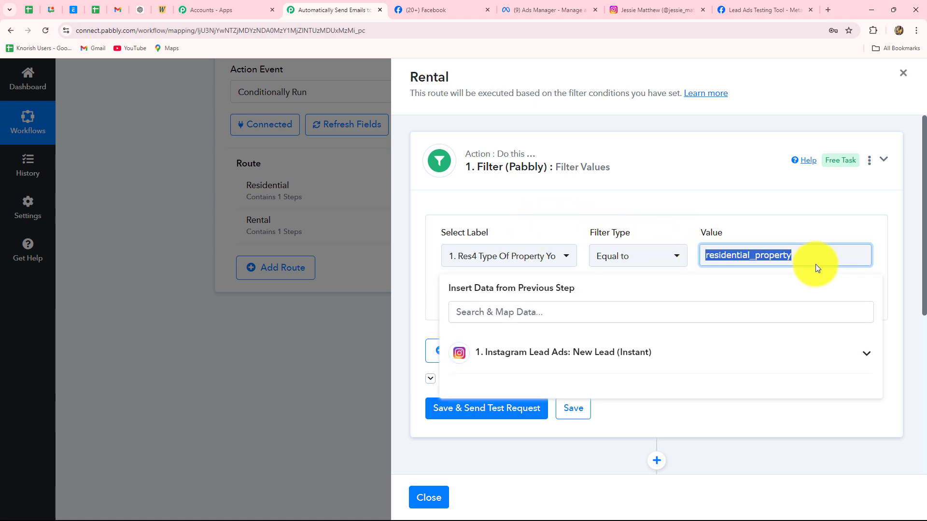
text(rental_property)
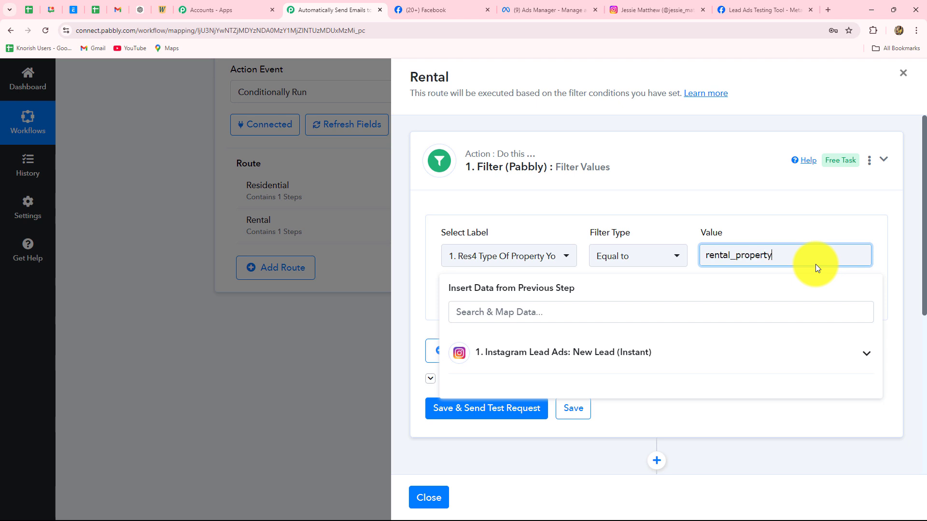
click(749, 202)
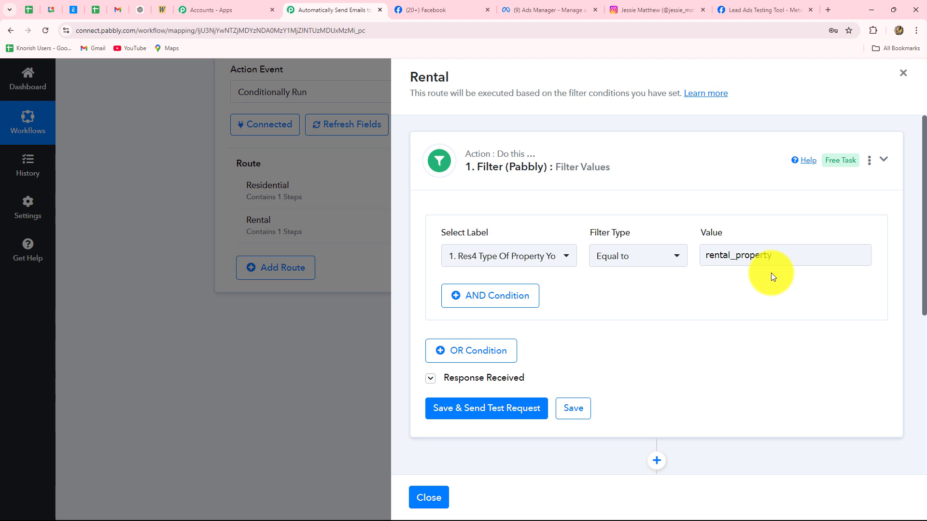
Save and test the filter, getting Condition is false, then expand the email step.
key(Return)
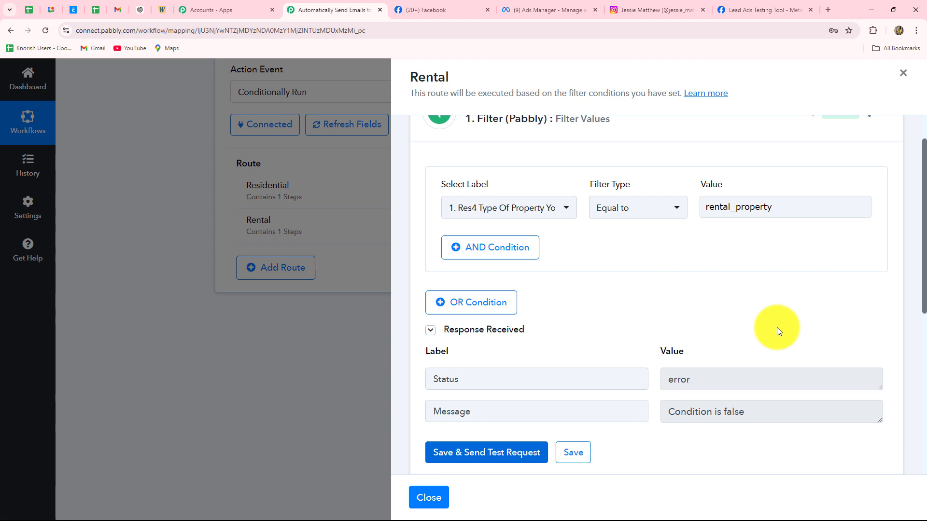
drag(747, 414, 625, 421)
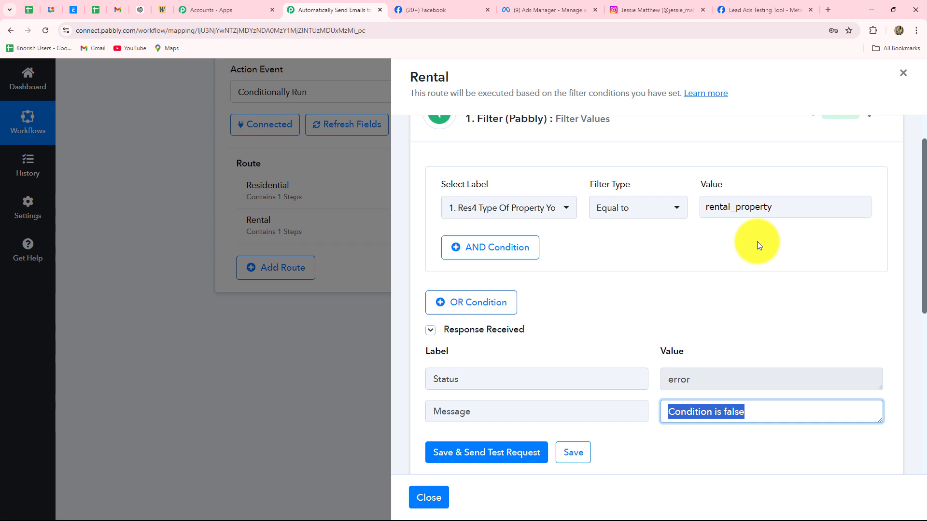
scroll(757, 243, down, 7)
click(625, 226)
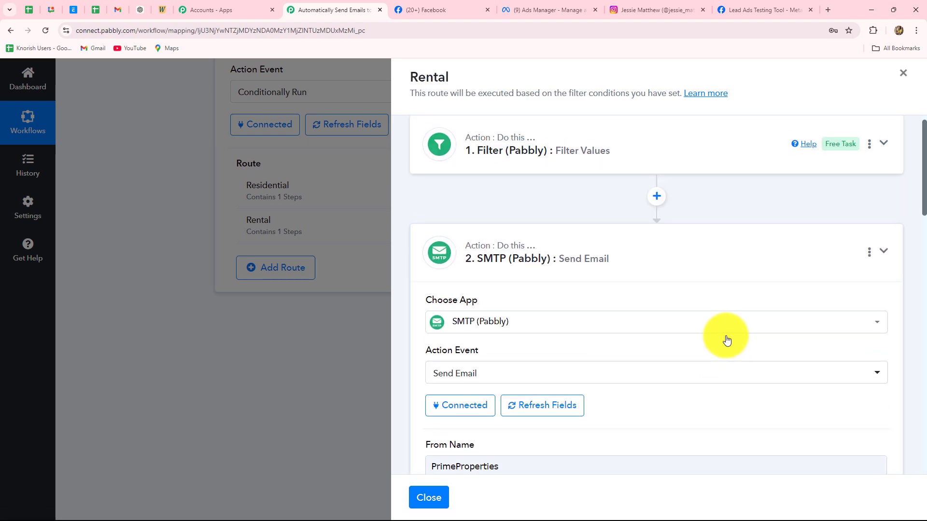
Replace the subject with 'Your Interest in Rental Property – Let's Find the Perfect Place!'.
scroll(727, 340, down, 12)
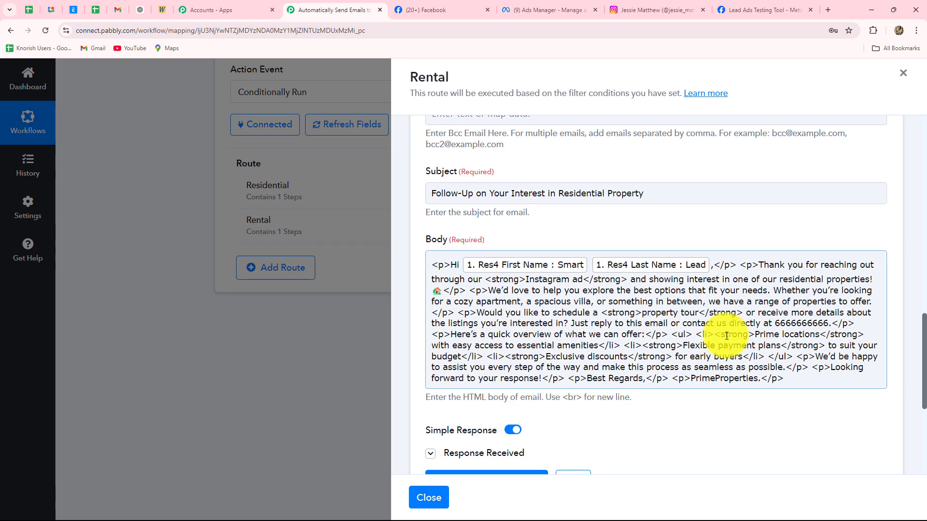
scroll(727, 335, down, 1)
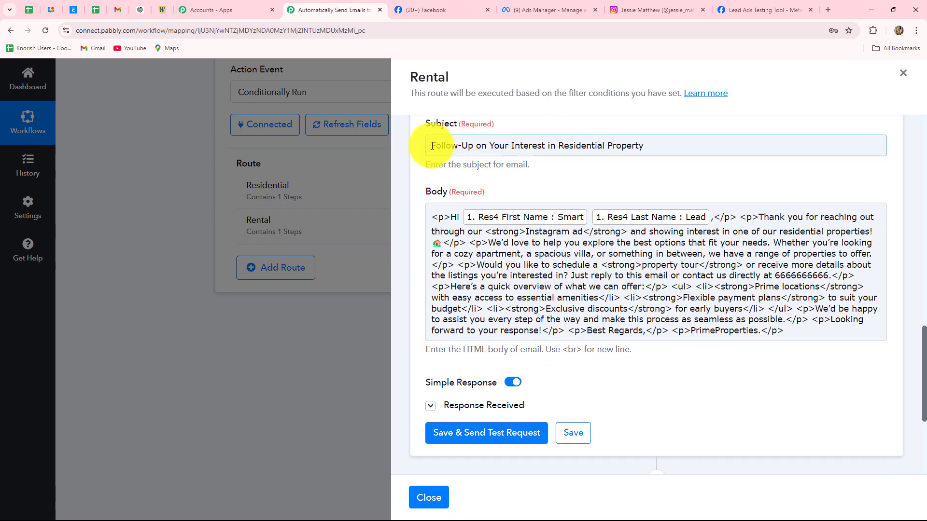
drag(432, 146, 672, 144)
key(BackSpace)
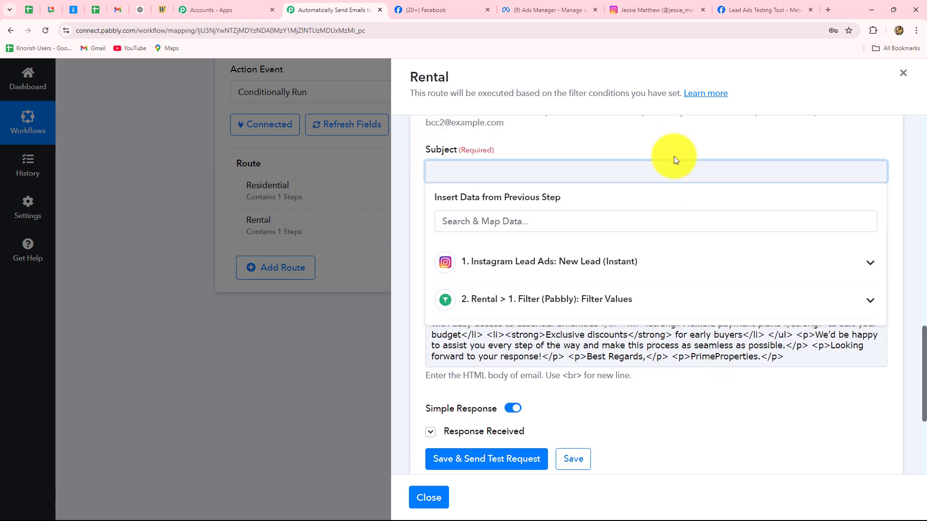
scroll(674, 156, up, 1)
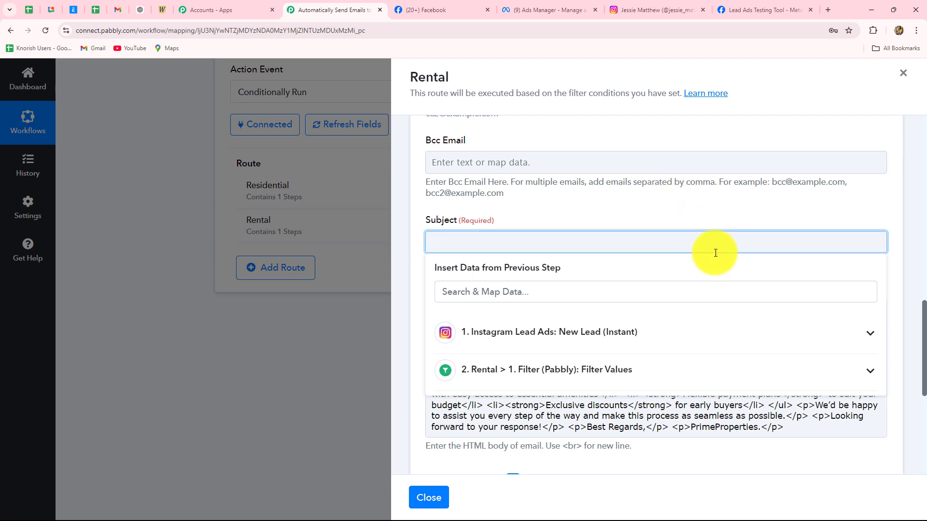
text(Your Interest in Rental Property – Let’s Find the Perfect Place!)
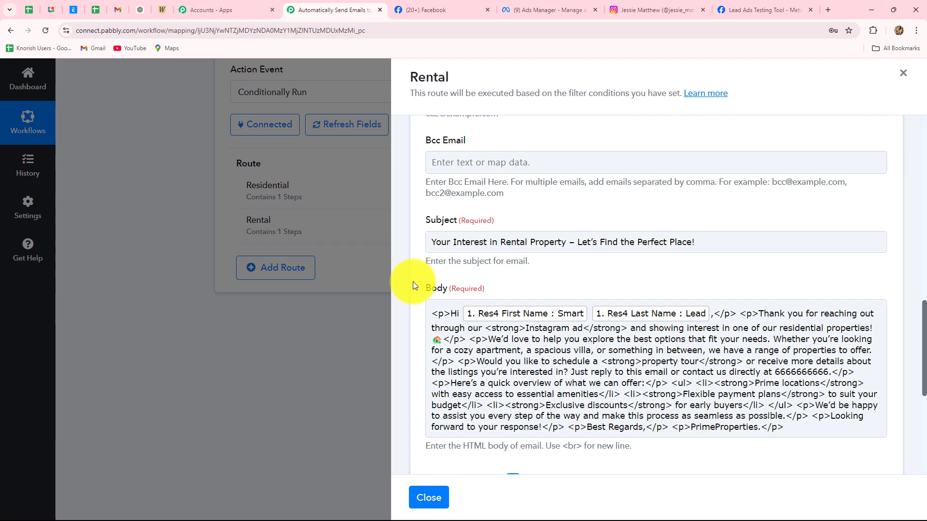
Delete the entire old residential email body.
scroll(412, 284, down, 3)
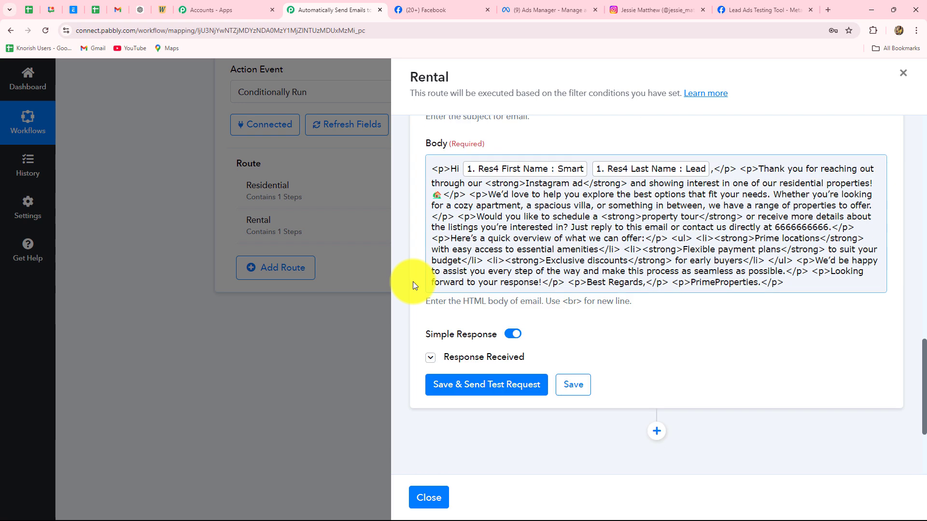
drag(431, 168, 863, 284)
key(BackSpace)
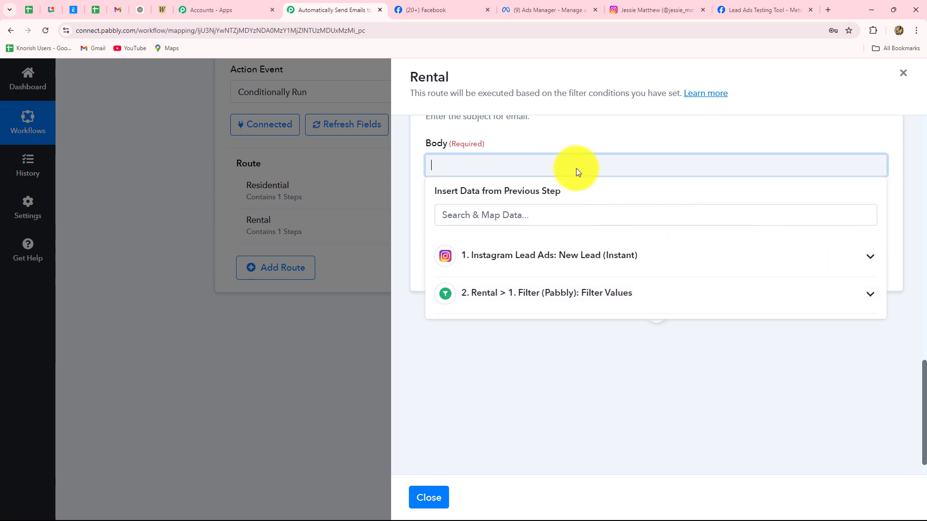
key(ctrl+shift+Tab)
key(ctrl+shift+Tab)
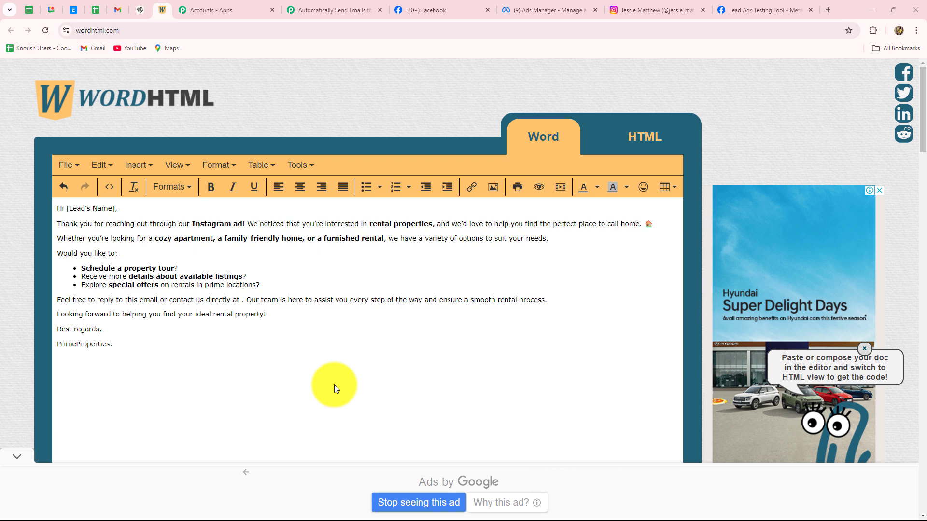
Copy all 13 lines of the rental email's HTML code from WordHTML back to Pabbly.
click(633, 138)
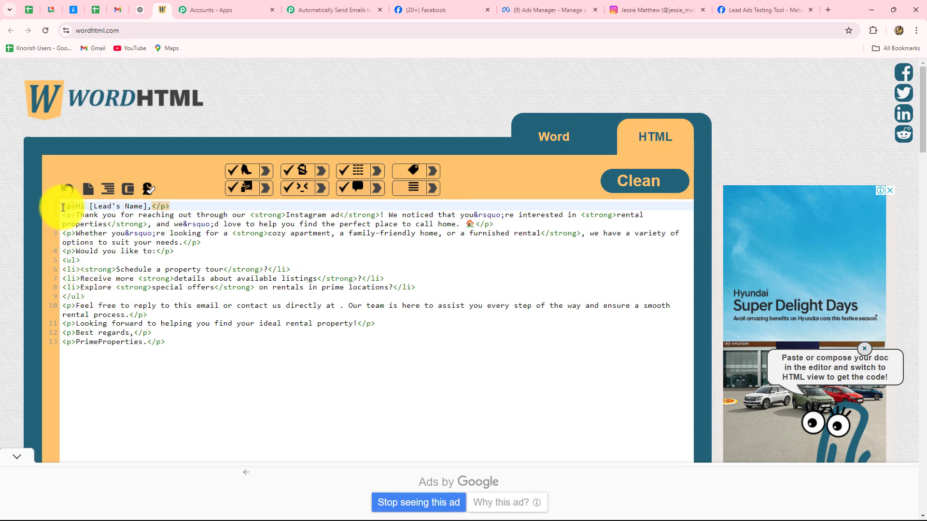
drag(62, 206, 172, 342)
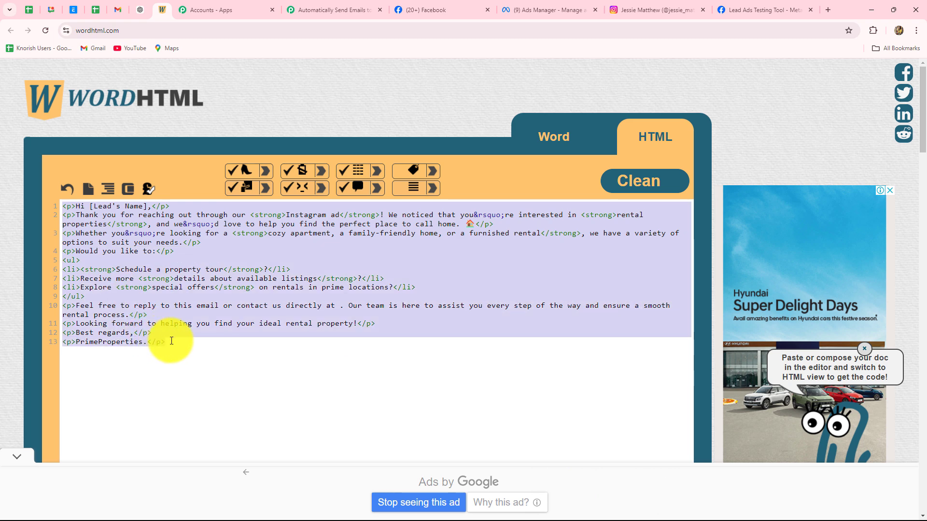
key(ctrl+c)
click(338, 10)
Paste the HTML body and replace [Lead's Name] with the Instagram lead's First Name and Last Name.
key(ctrl+v)
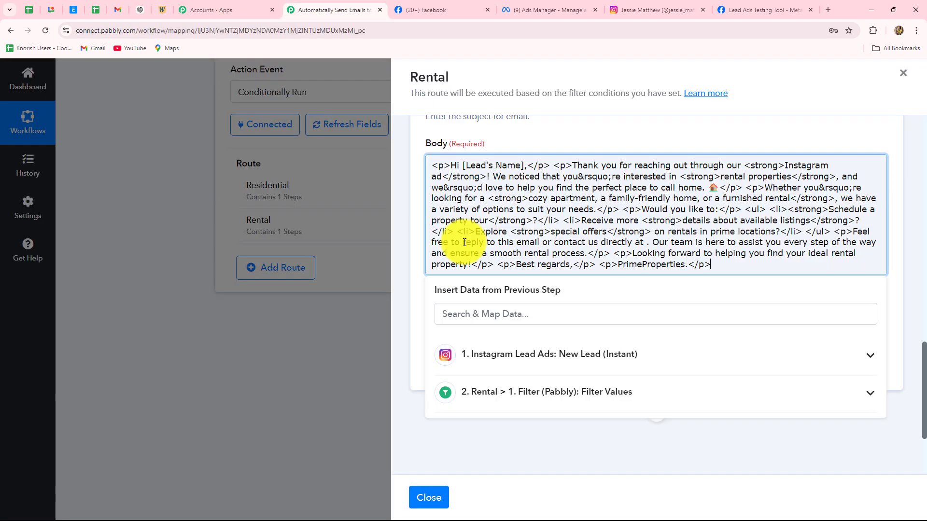
drag(525, 163, 462, 164)
key(BackSpace)
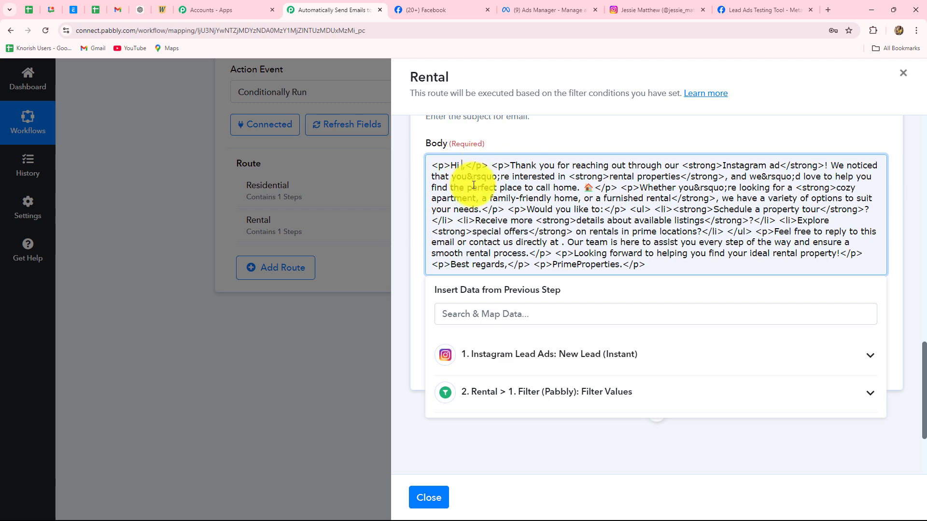
click(466, 356)
click(496, 420)
click(497, 451)
click(383, 337)
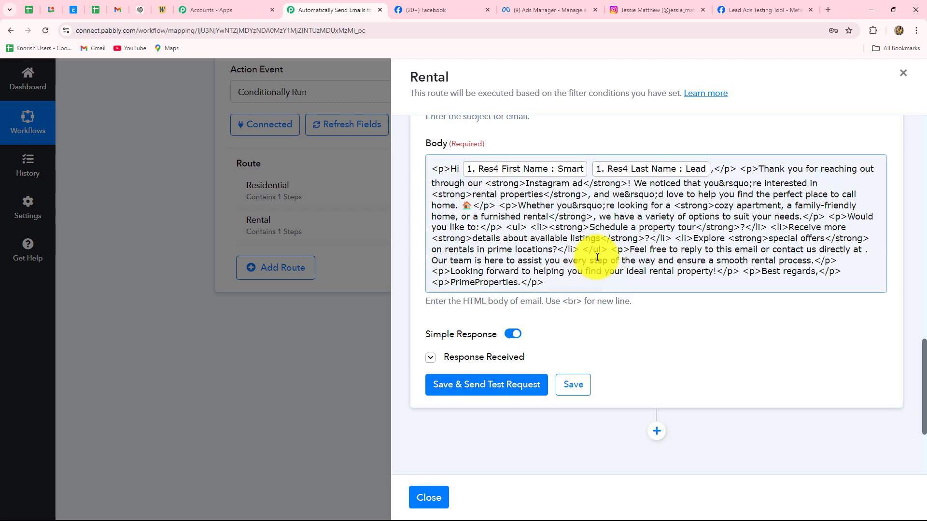
Save and send a test rental email, then confirm the personalised message arrived in Gmail.
scroll(583, 263, down, 3)
click(478, 239)
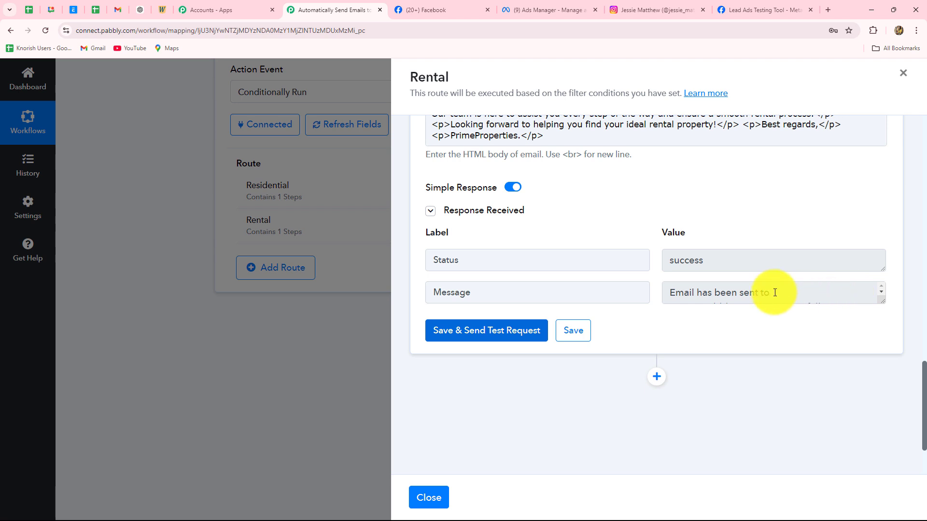
click(775, 292)
scroll(755, 304, up, 3)
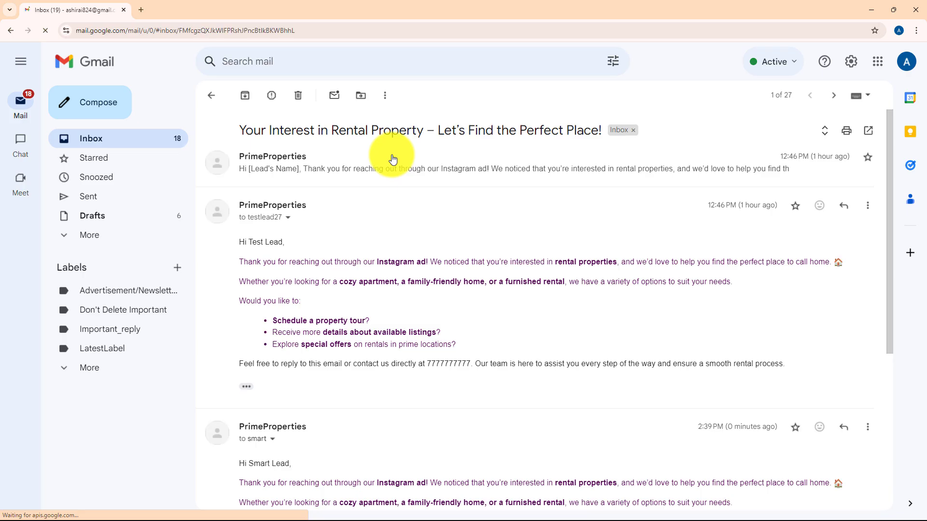
scroll(410, 224, down, 5)
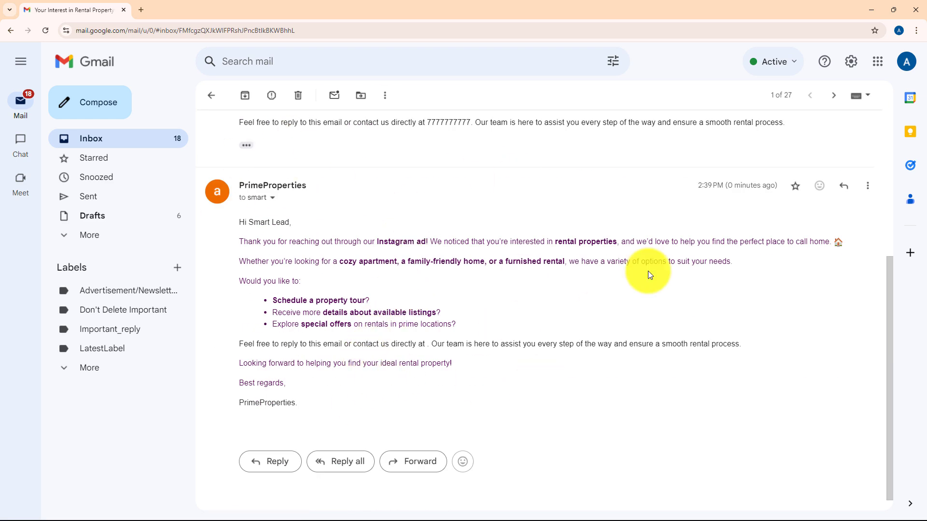
click(870, 10)
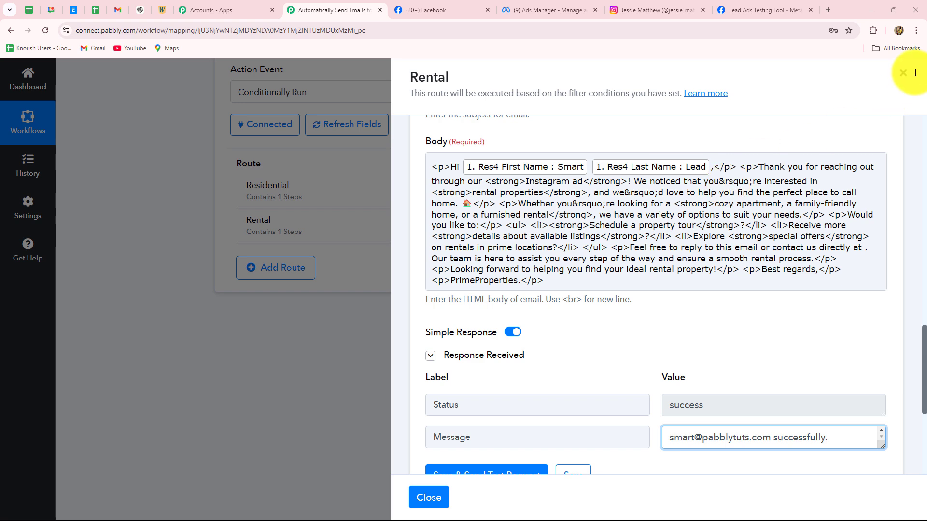
Close the Rental panel and review the Router's Residential and Rental routes, each with 1 step.
scroll(901, 81, up, 4)
click(901, 81)
scroll(840, 175, up, 5)
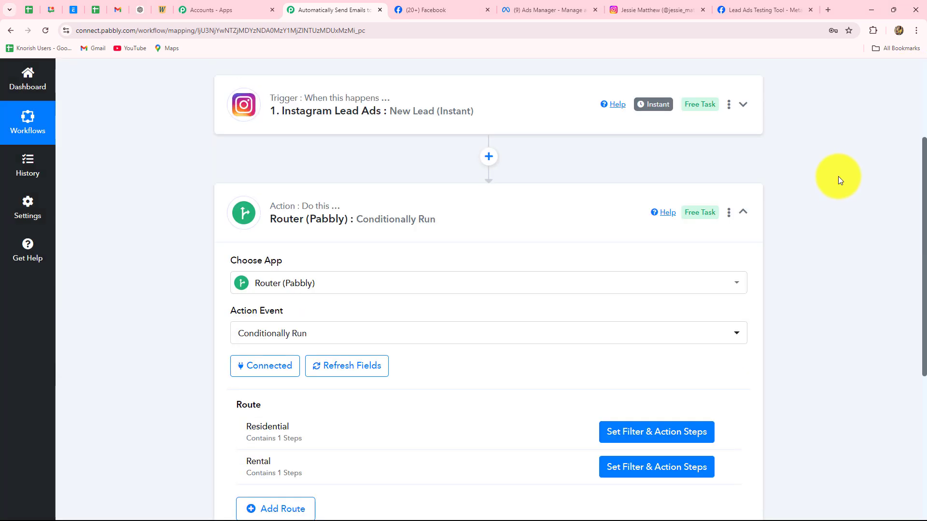
scroll(196, 291, down, 4)
scroll(443, 306, up, 5)
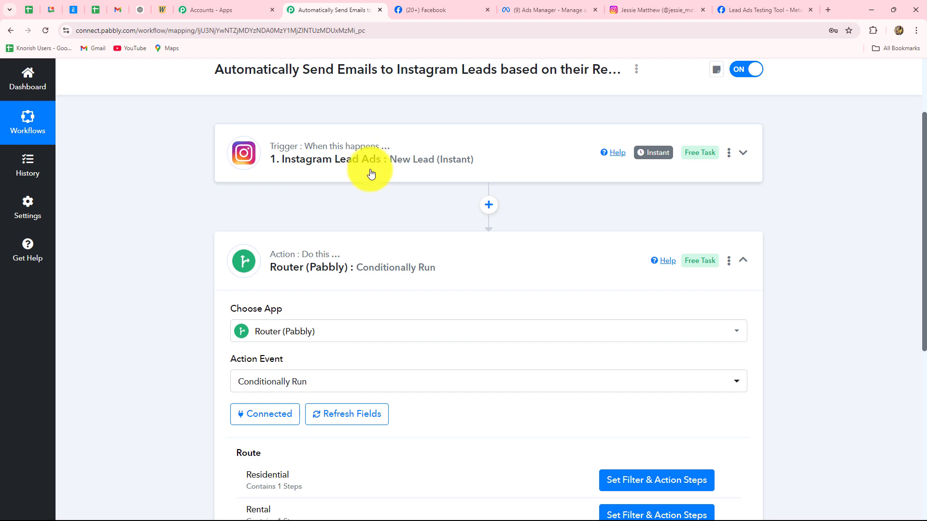
scroll(369, 175, down, 4)
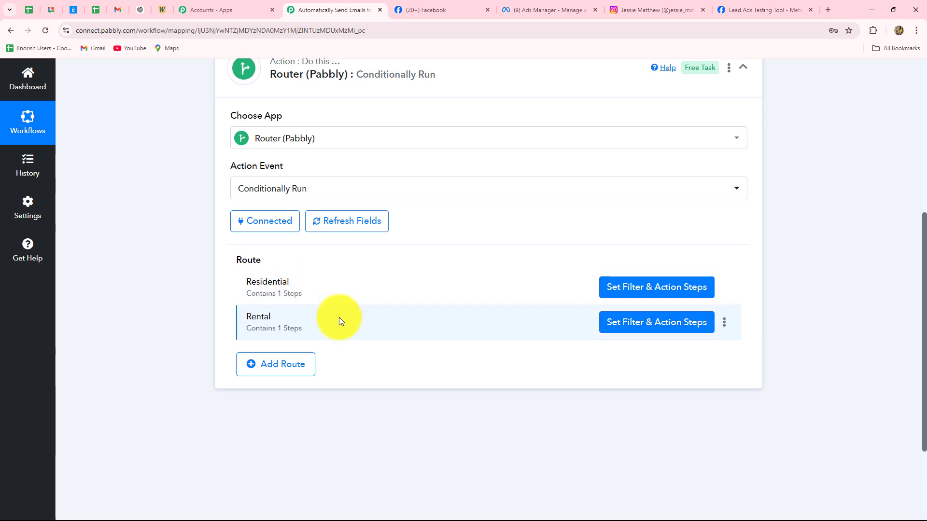
scroll(339, 317, up, 5)
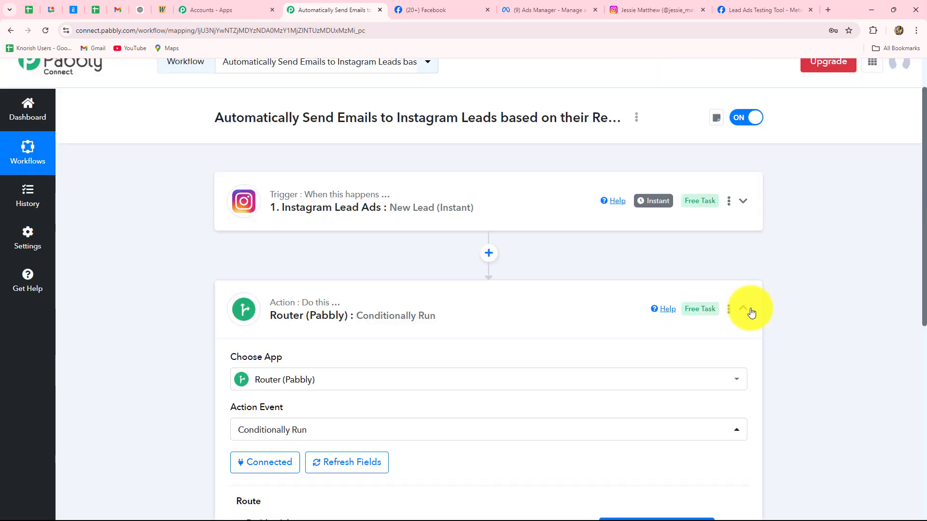